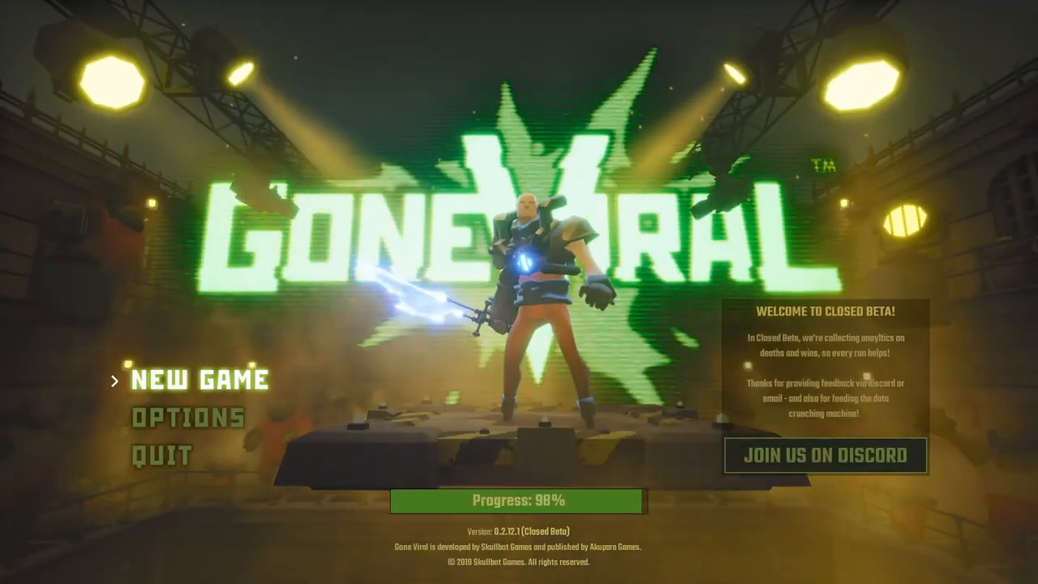
key(Return)
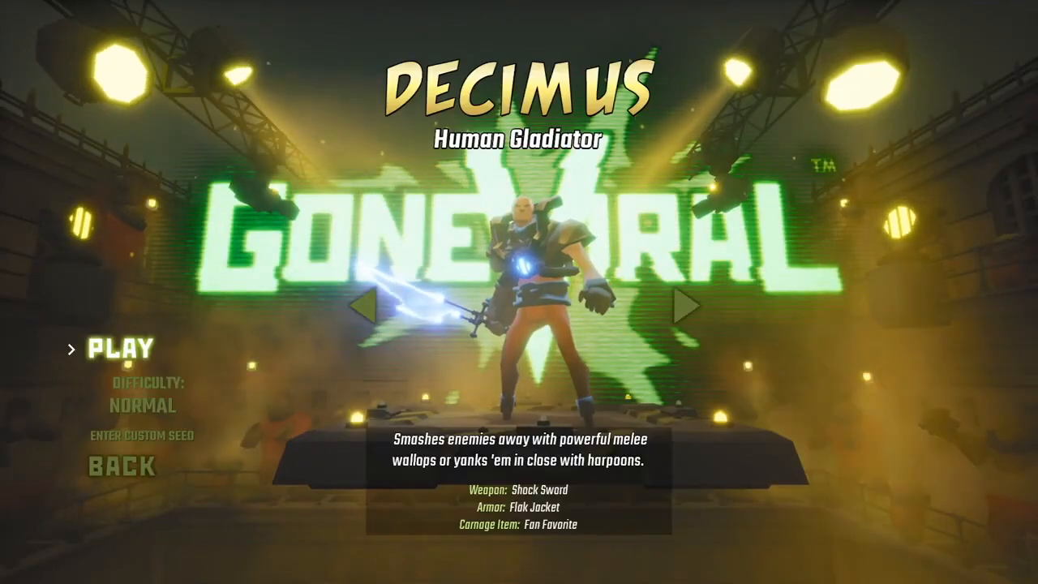
key(Return)
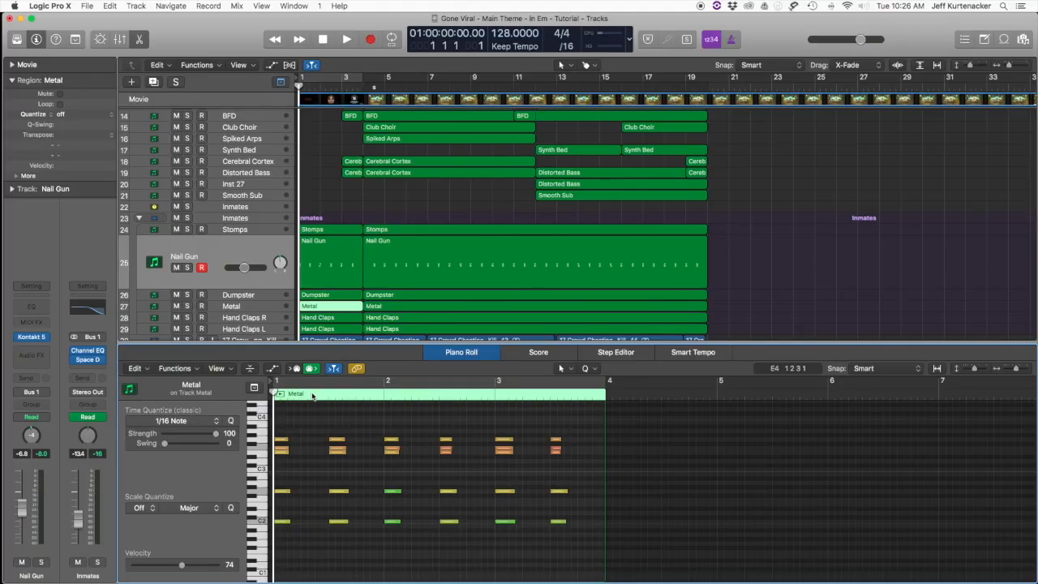
Step: Check the track channel strips in the mixer, close it, and stop playback of the full arrangement
key(x)
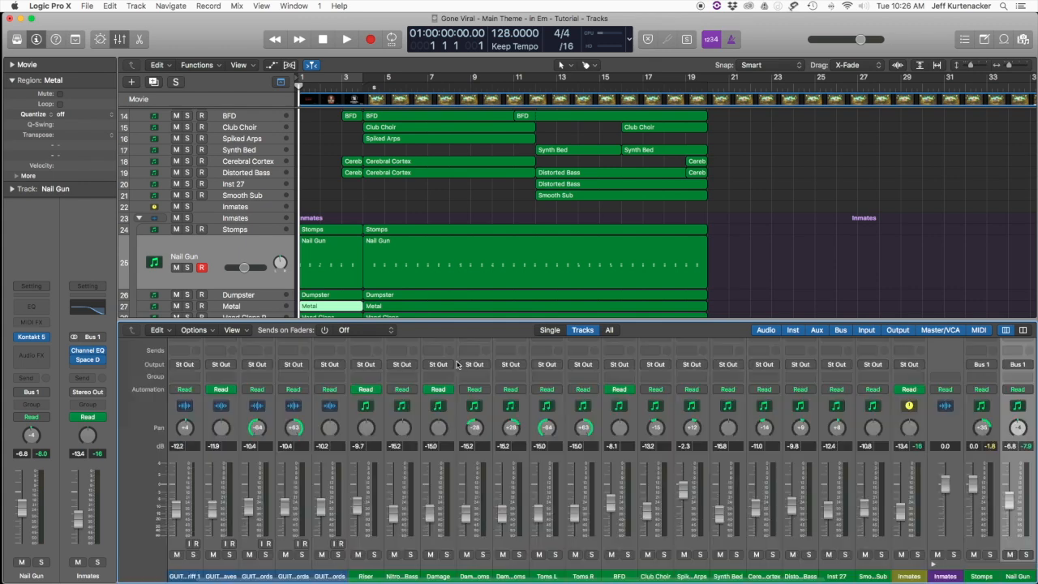
key(x)
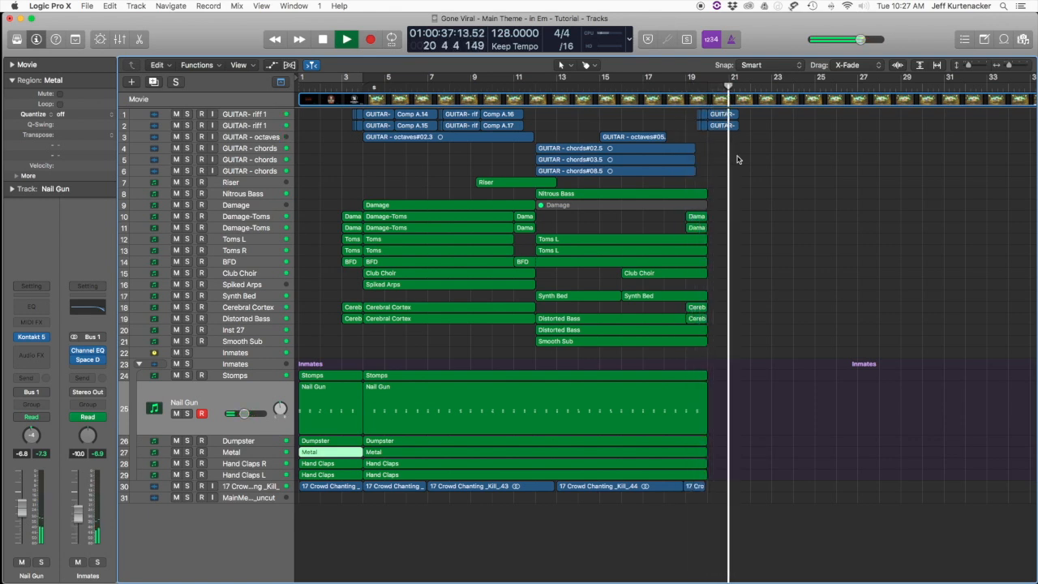
key(space)
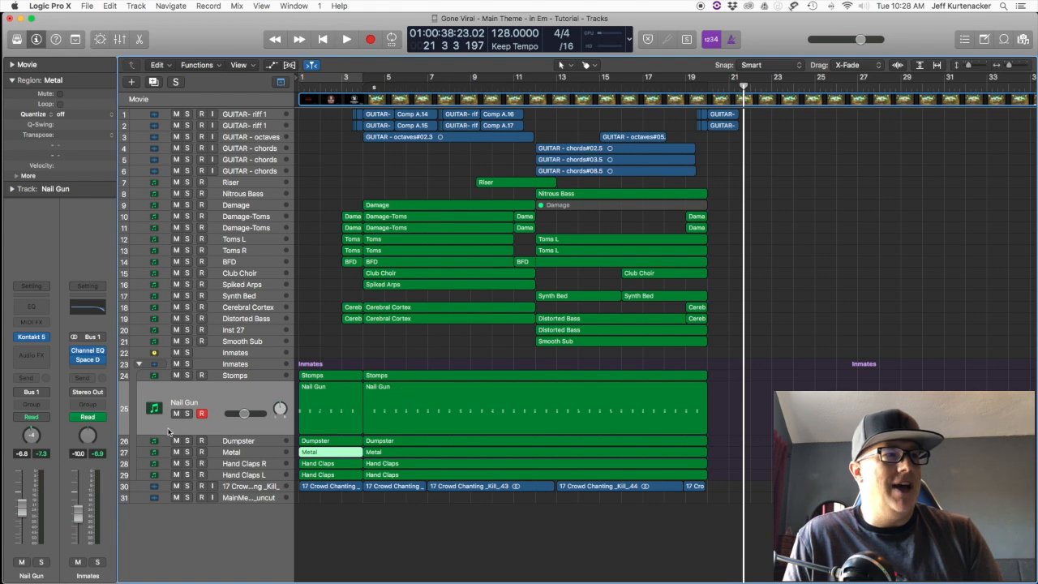
Step: Toggle solo on and off for the Inmates track stack, and return the playhead to the project start
click(186, 364)
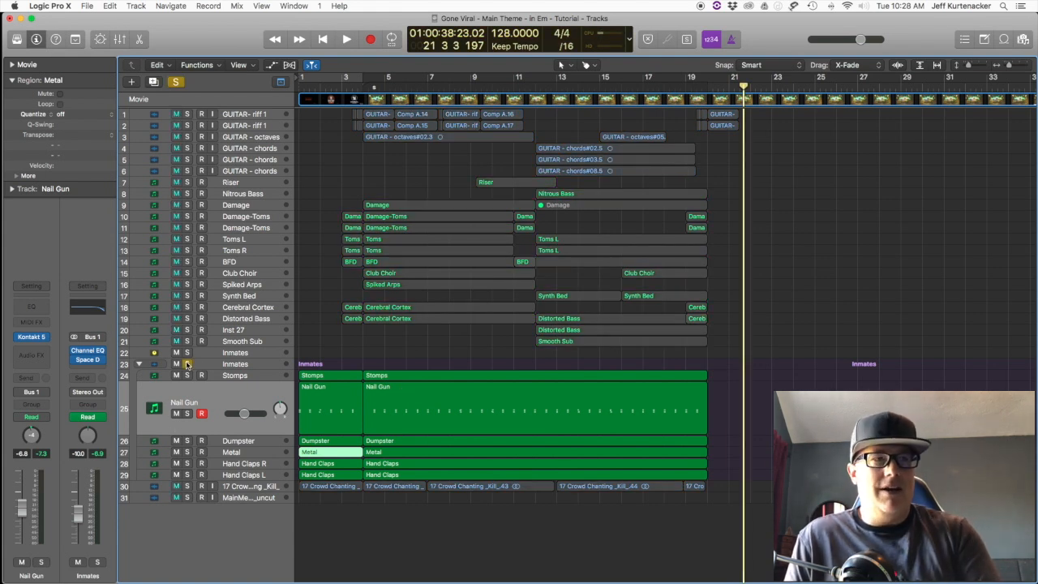
key(Return)
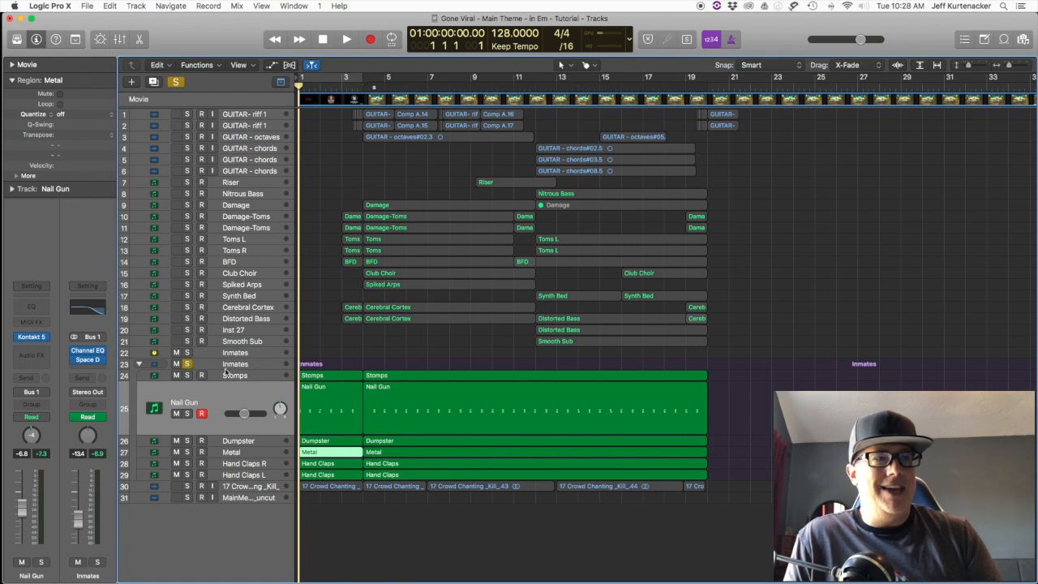
click(187, 365)
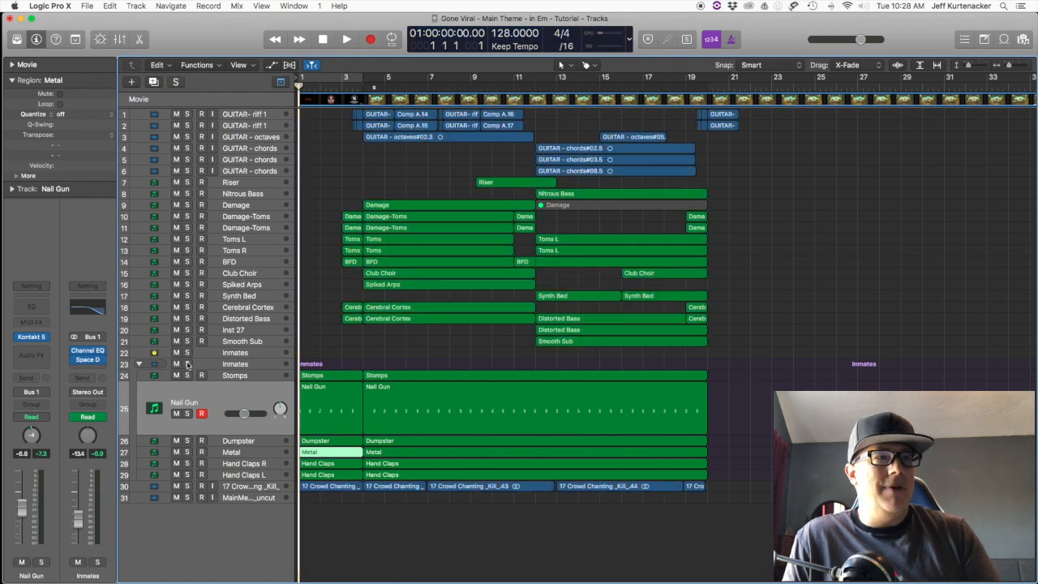
Step: Audition the 17 Crowd Chanting _Kill_ track in solo from the start, and clear its solo
click(246, 488)
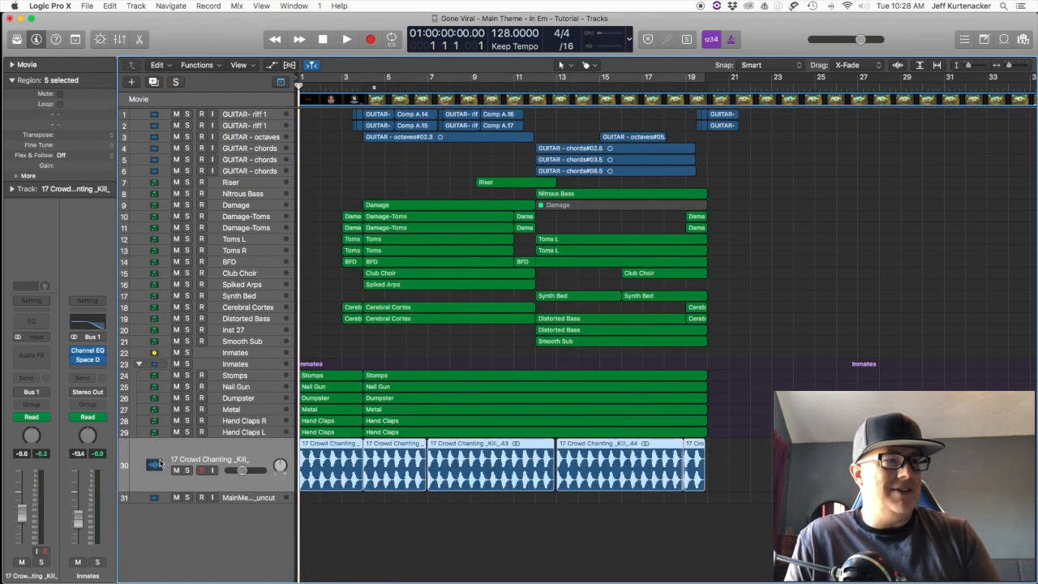
click(188, 470)
key(space)
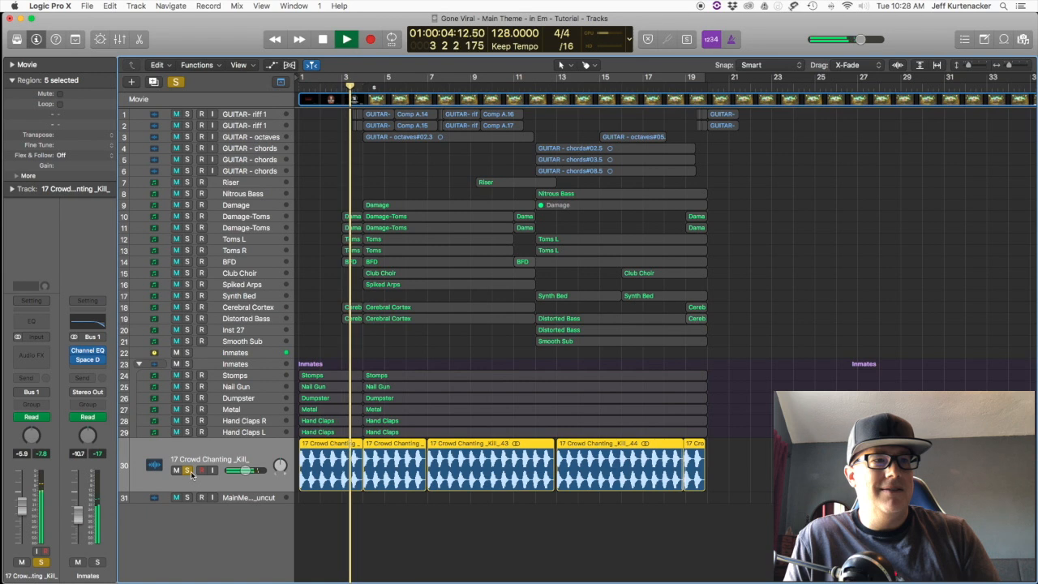
key(space)
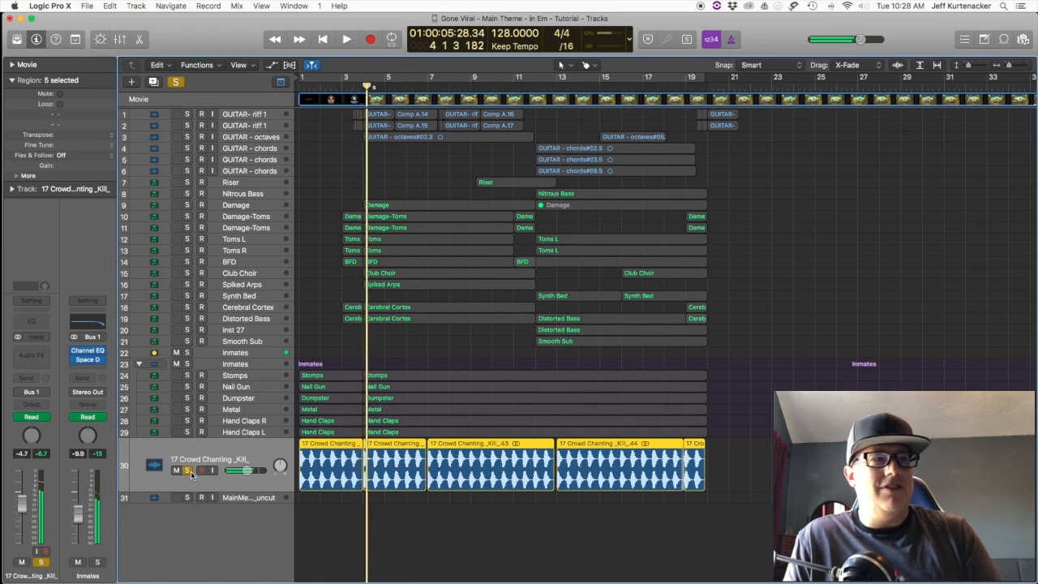
click(187, 471)
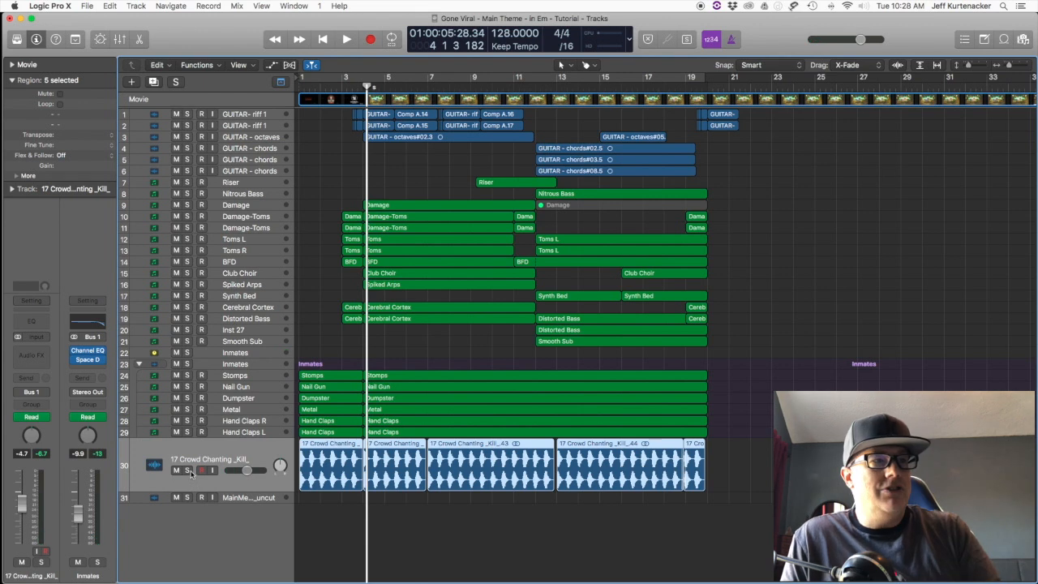
Step: Audition the crowd chanting track and the Inmates stack soloed together from the start, and select the Inmates stack
click(187, 471)
click(188, 364)
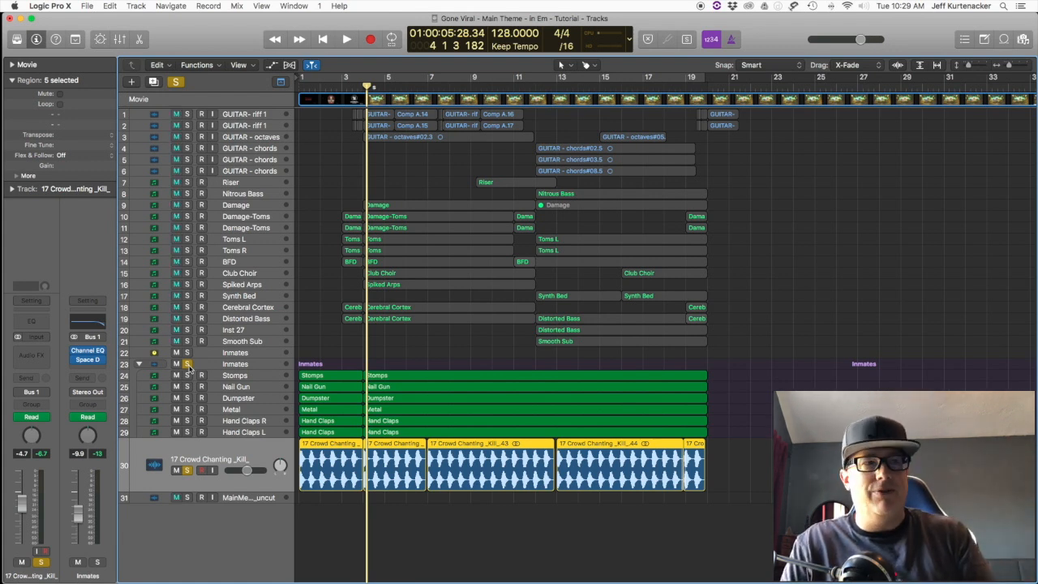
key(Return)
key(space)
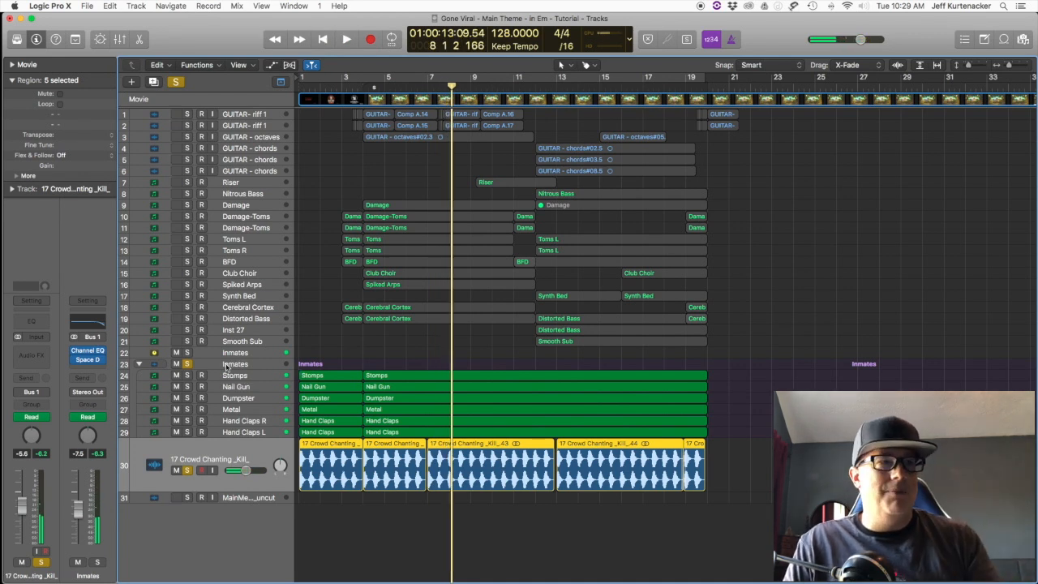
click(226, 367)
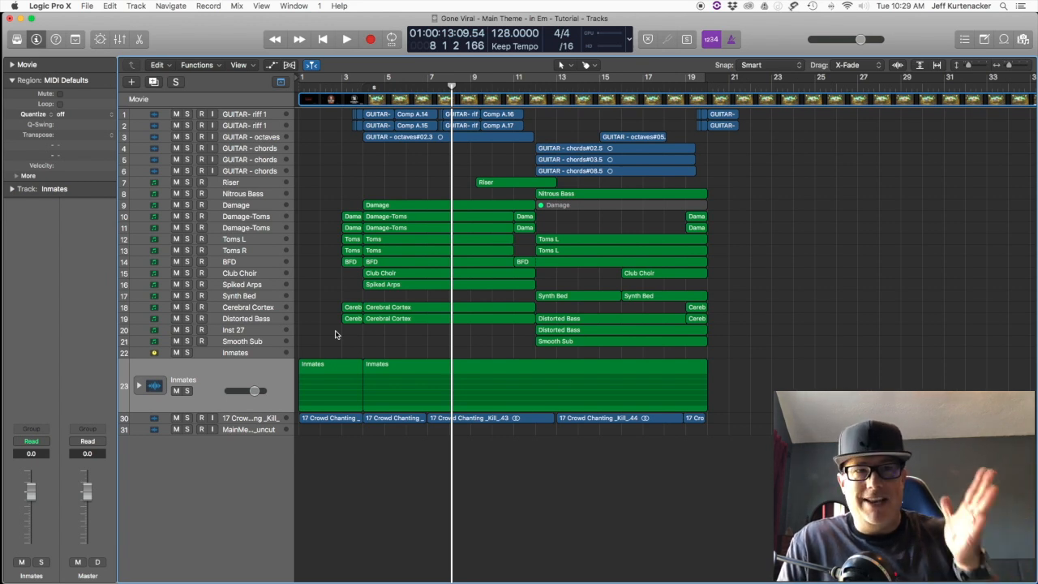
Step: Solo the Distorted Bass track and play it from bar 3
click(227, 324)
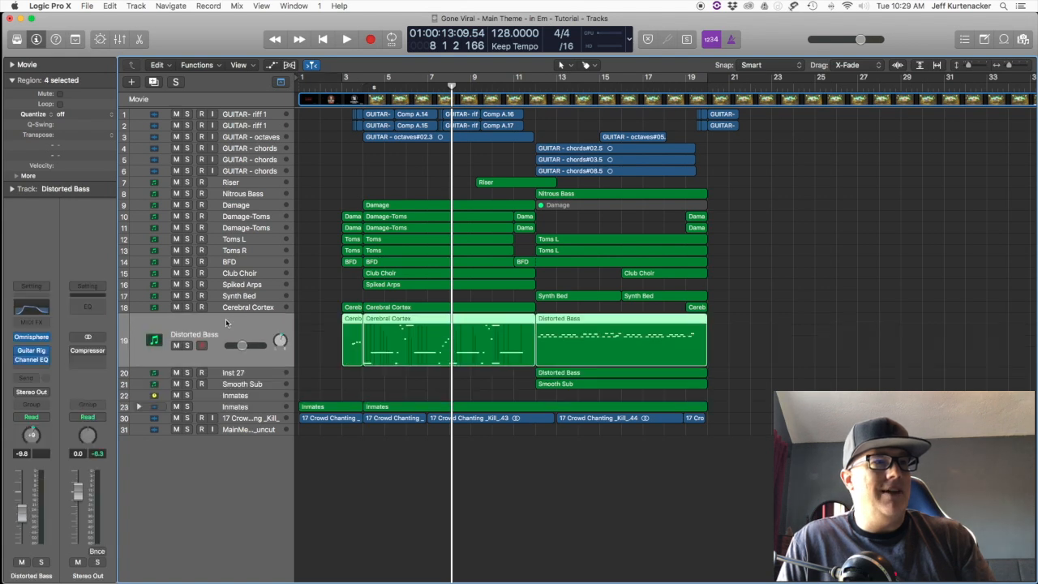
click(188, 345)
click(344, 87)
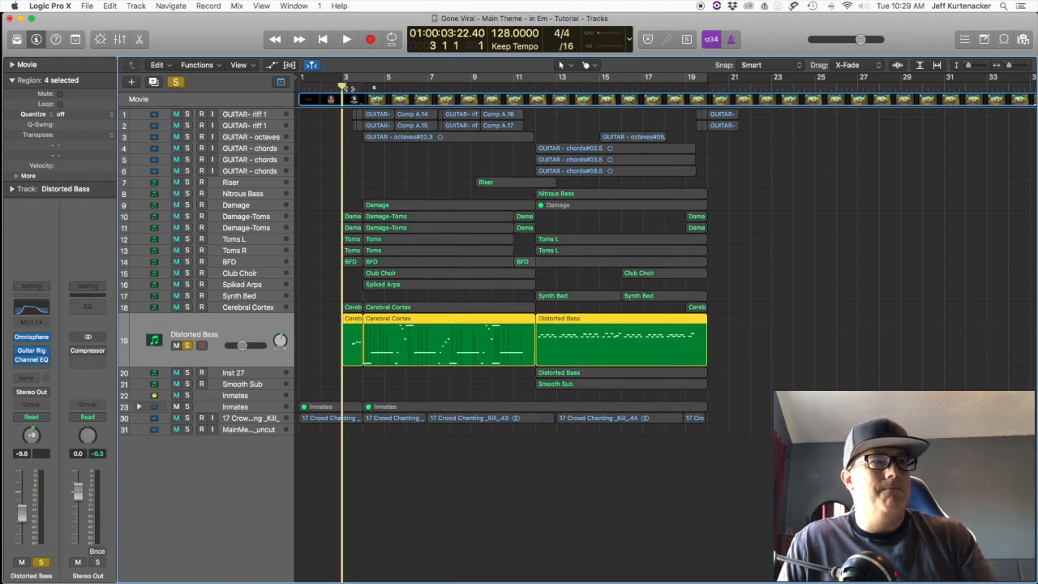
key(space)
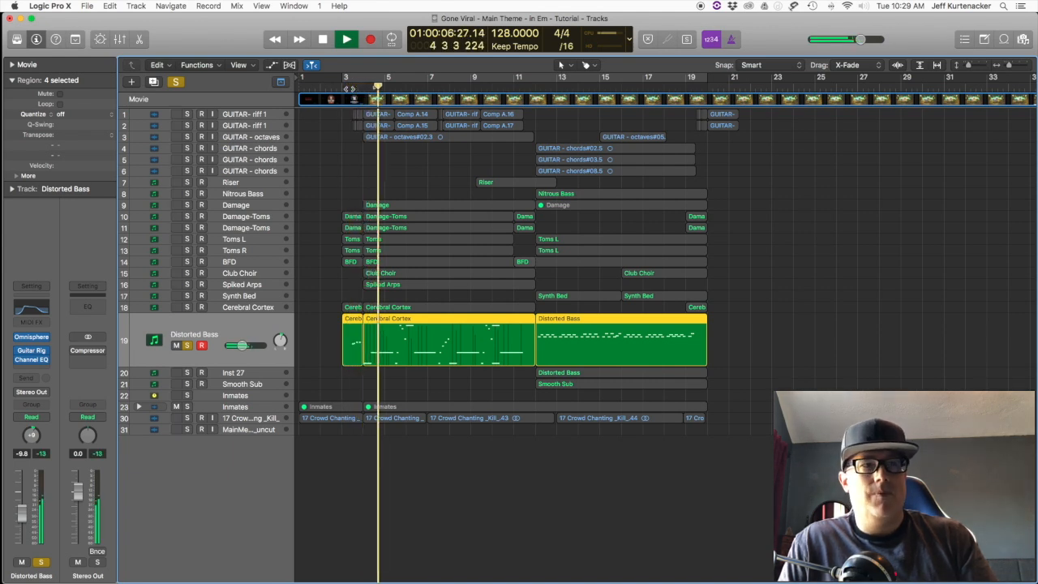
key(space)
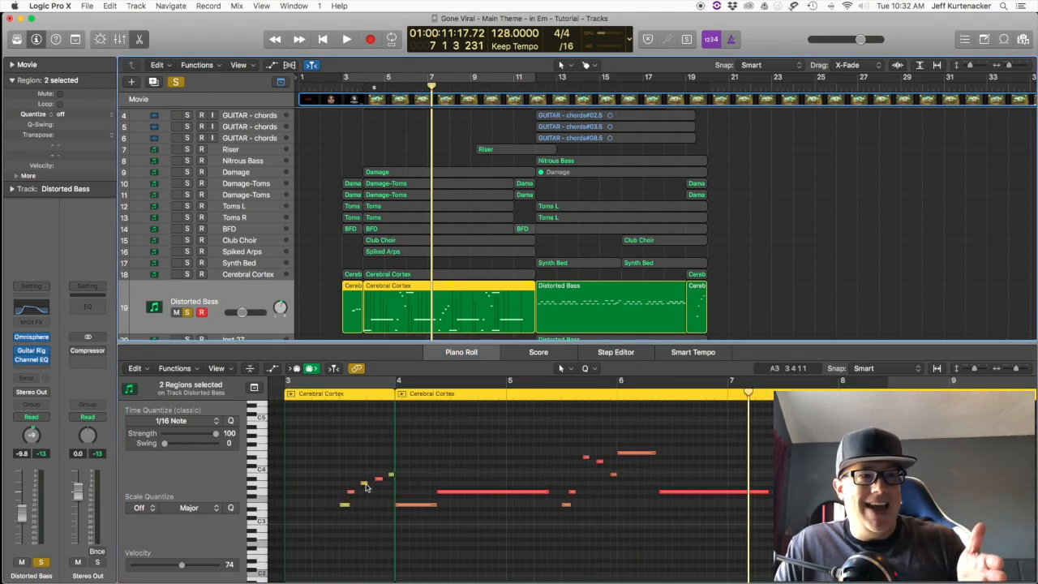
Step: Play the Distorted Bass phrases in the Piano Roll from bar 3 and again from bar 5, and clear the track's solo
click(313, 395)
key(space)
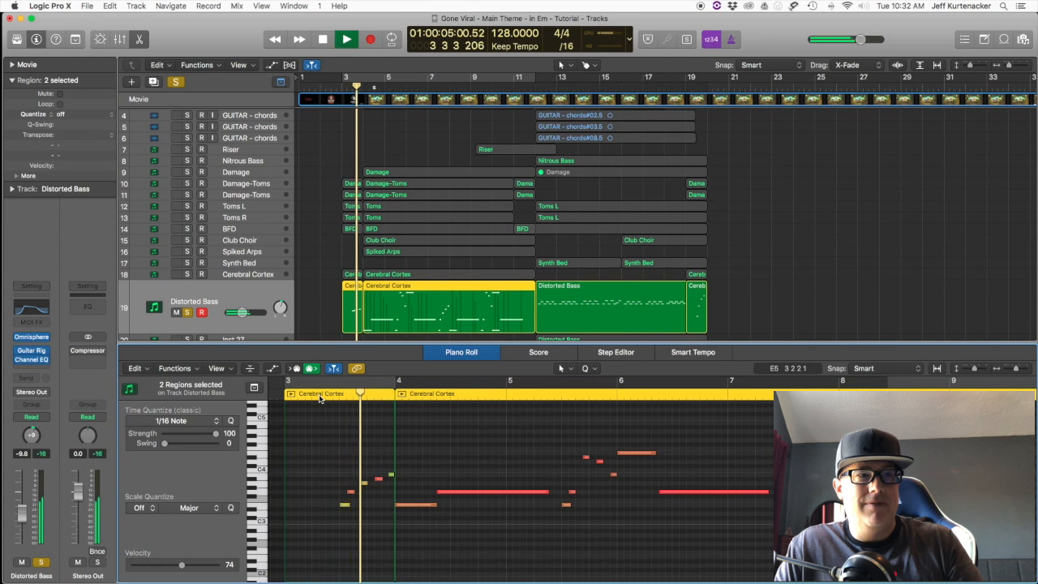
key(space)
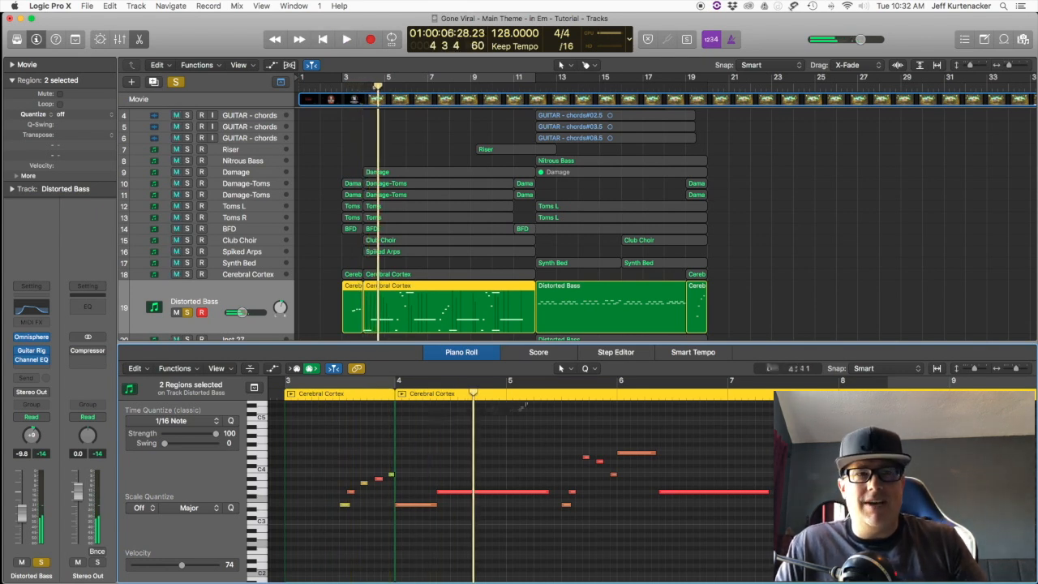
click(548, 394)
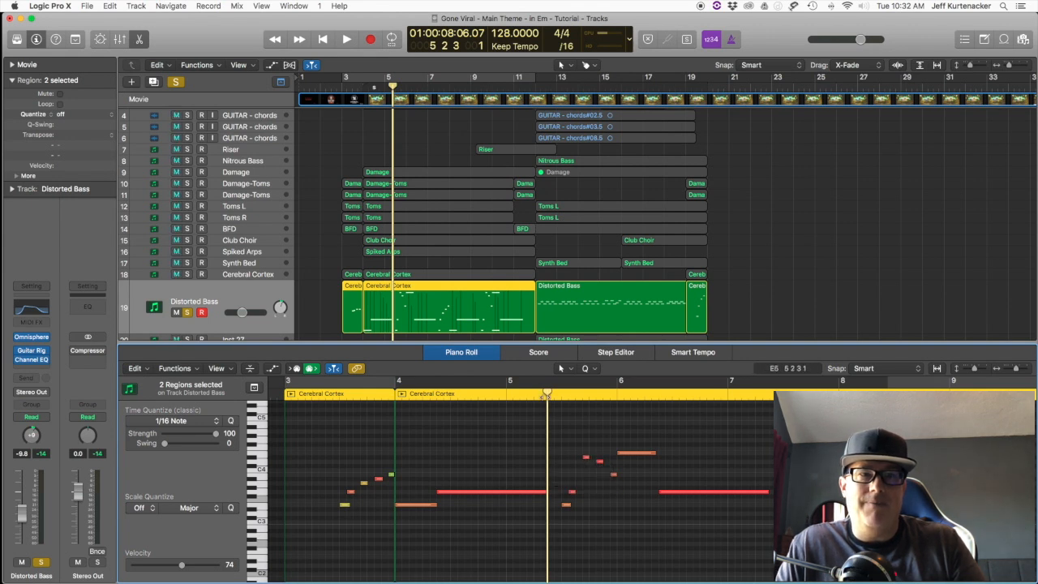
key(space)
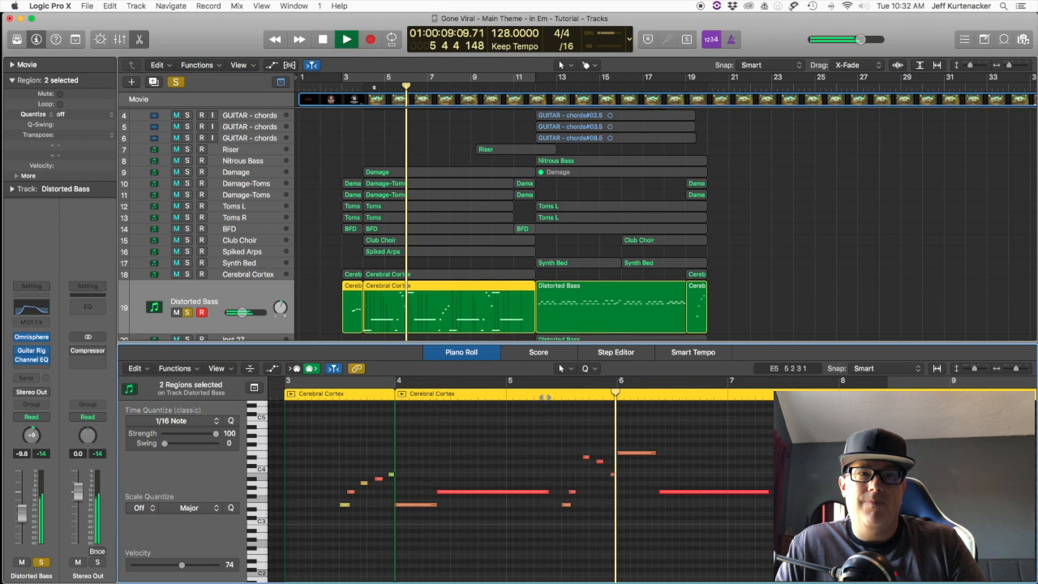
key(space)
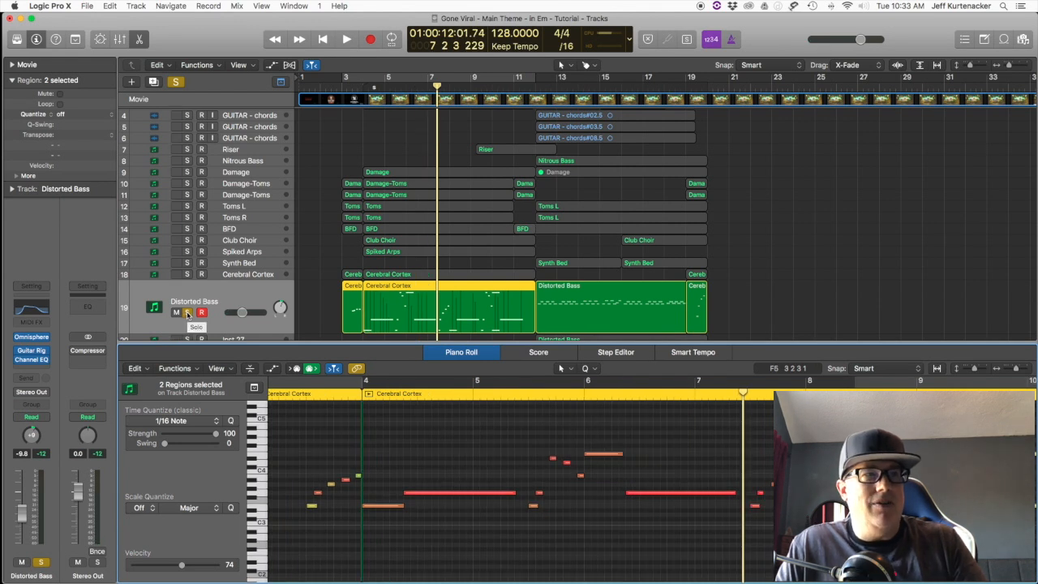
click(188, 313)
Step: Audition the Cerebral Cortex track's regions in solo mode from bar 3, and turn solo mode off
click(231, 276)
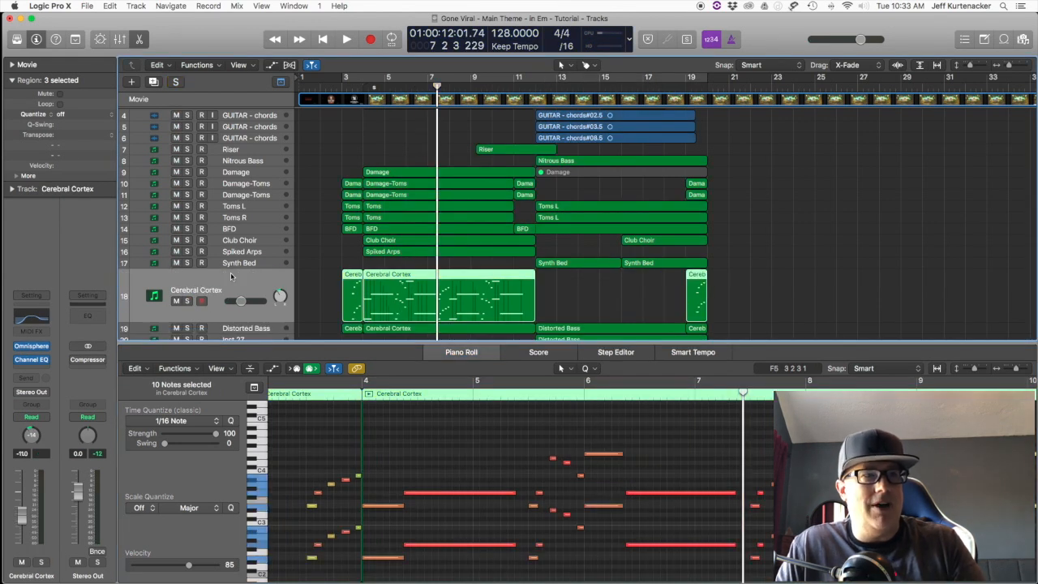
key(ctrl+s)
click(299, 397)
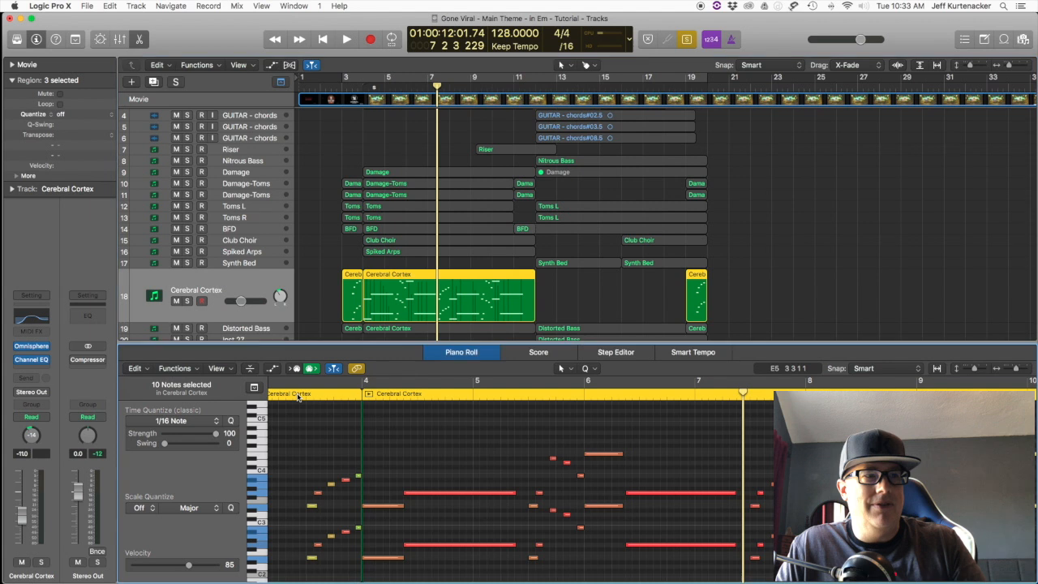
key(space)
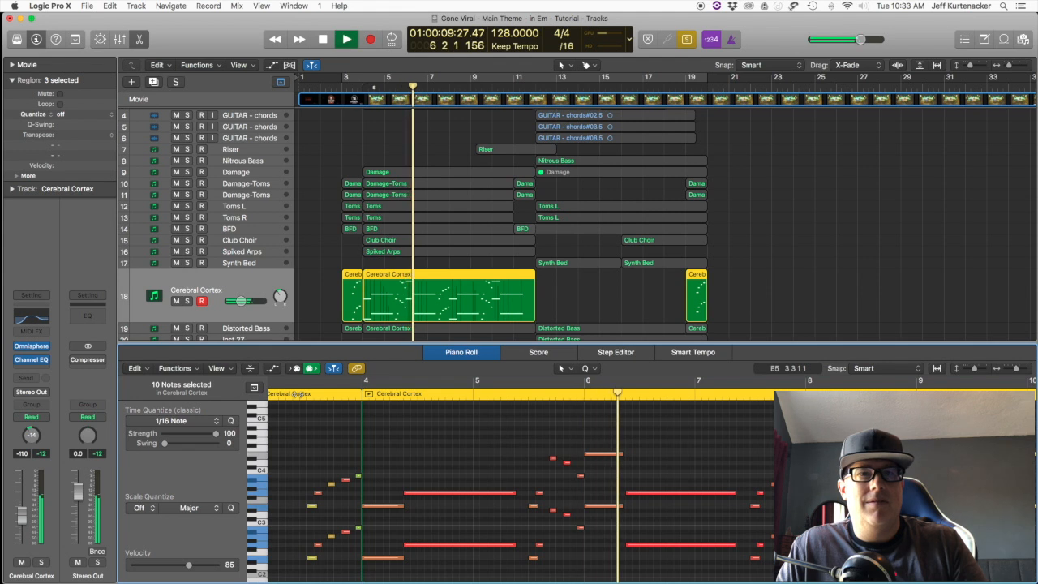
key(space)
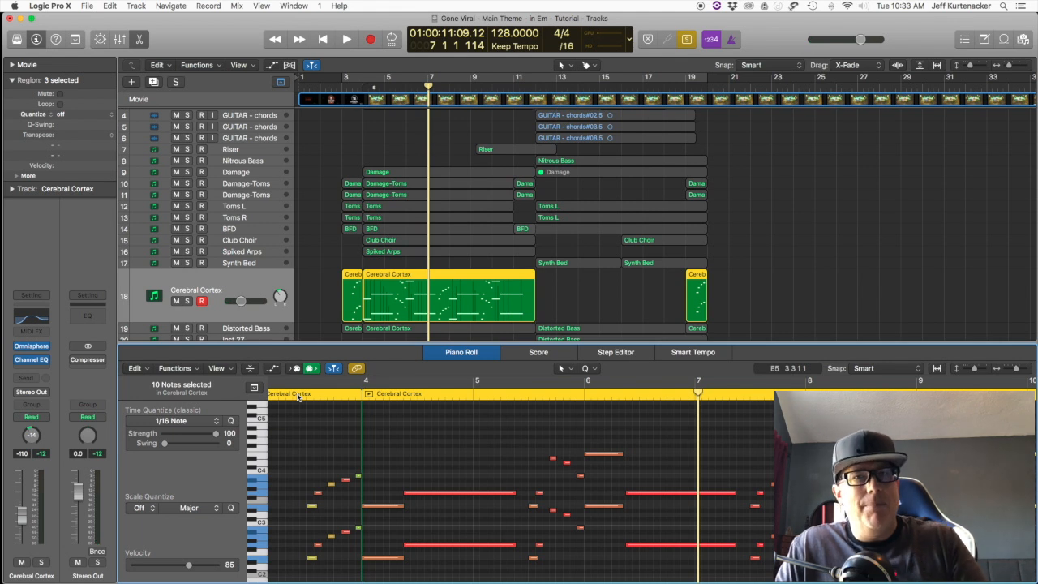
key(ctrl+s)
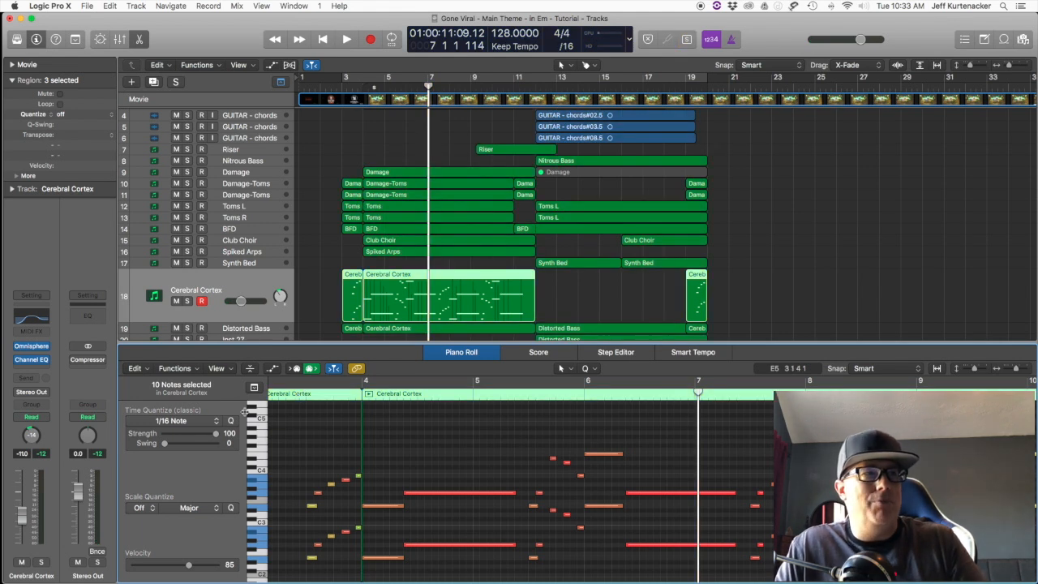
Step: Play the Cerebral Cortex and Distorted Bass tracks soloed together, and clear the solos
click(187, 301)
click(187, 328)
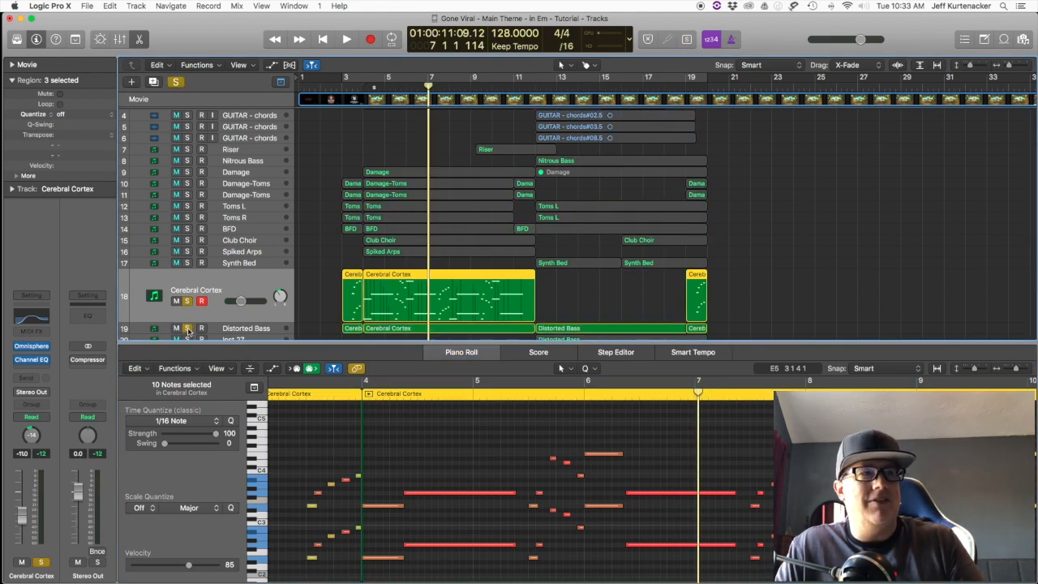
key(space)
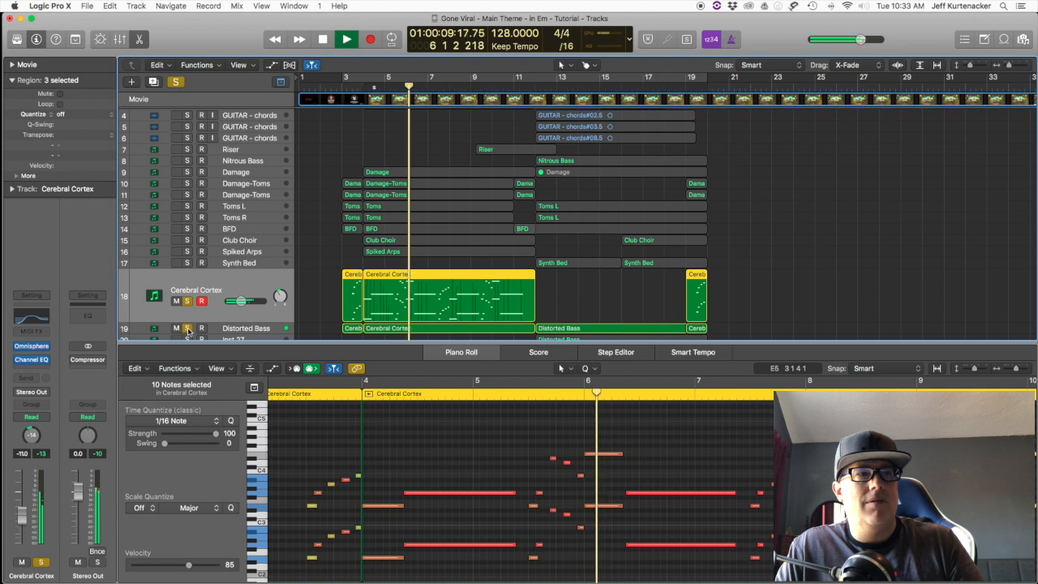
click(186, 301)
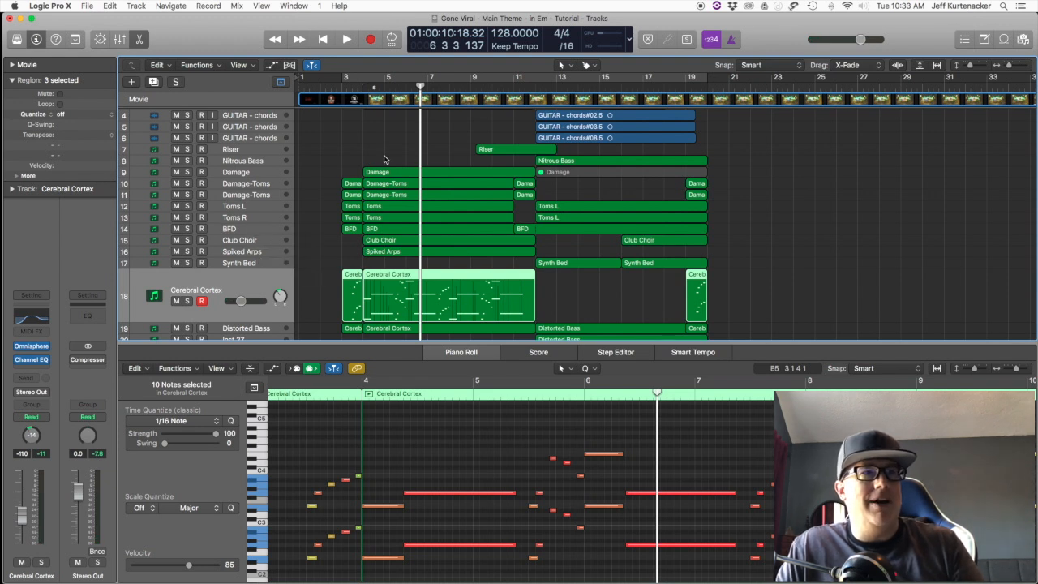
Step: Solo the BFD drum track and play it from bar 3
drag(379, 153, 413, 232)
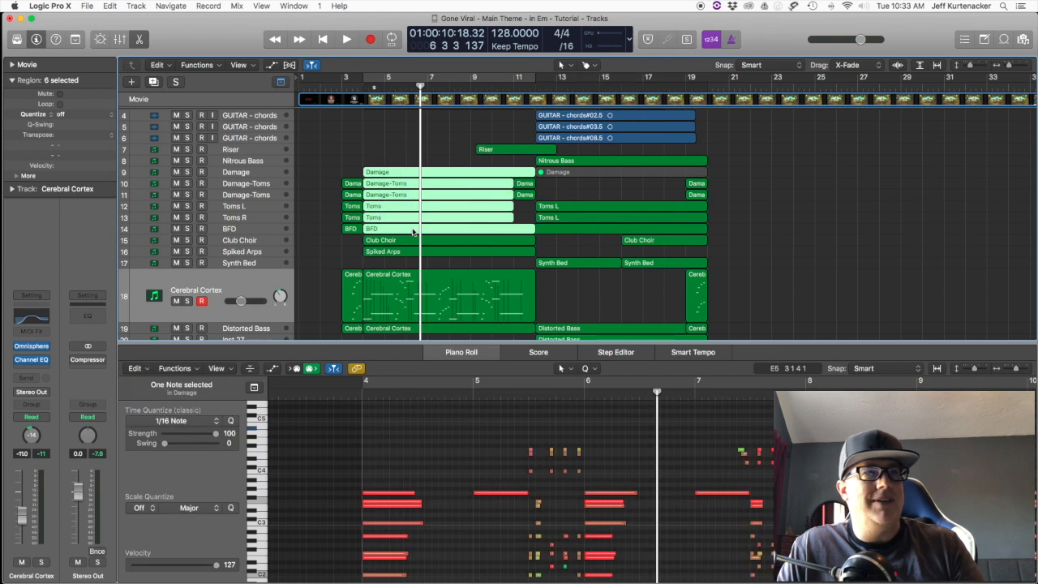
click(333, 242)
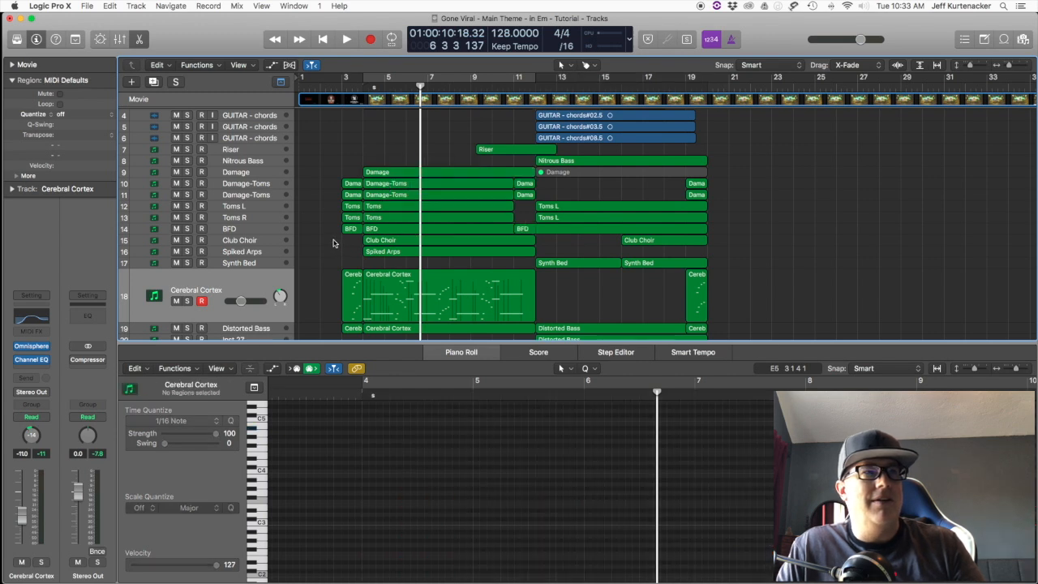
click(186, 231)
click(237, 230)
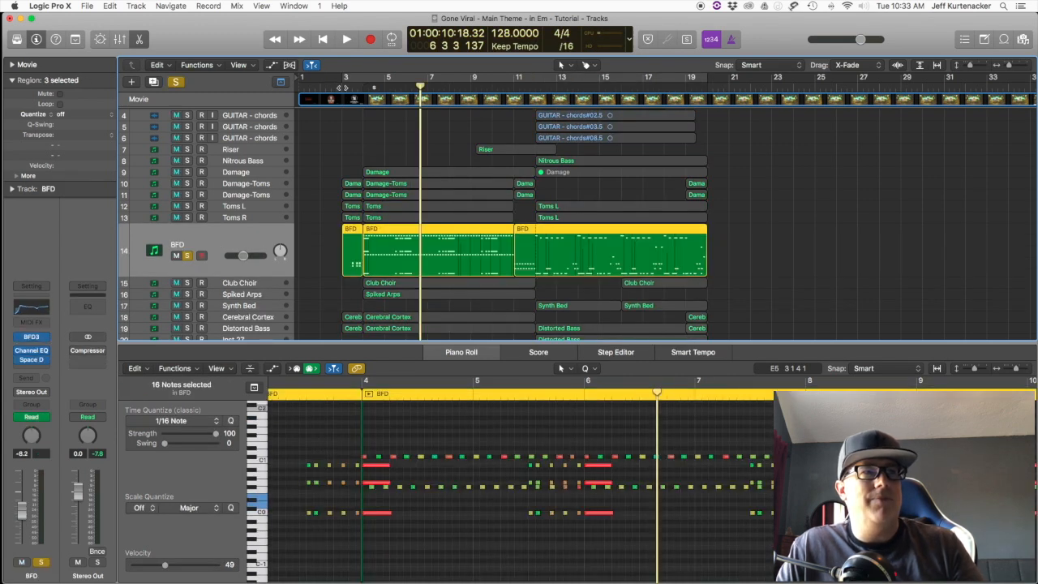
click(340, 82)
key(space)
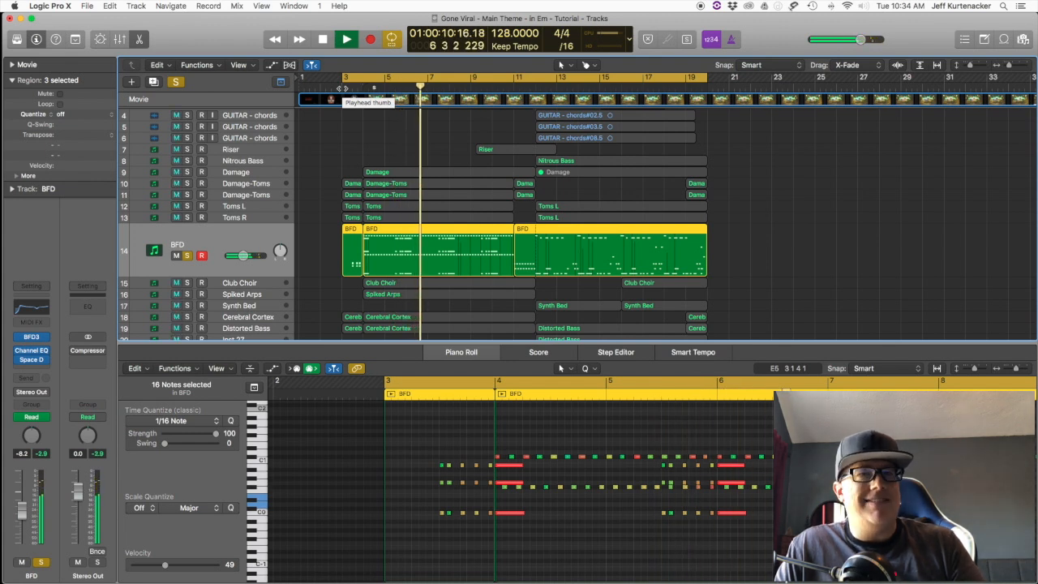
key(space)
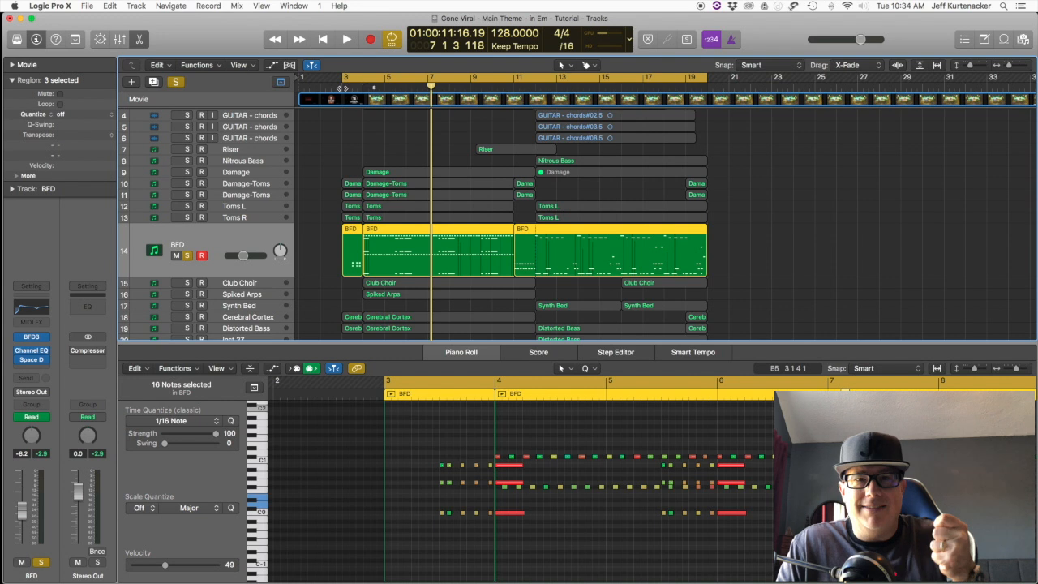
Step: Replay the BFD track's drum pattern from bar 3 in the Piano Roll, and clear the track's solo
double_click(427, 396)
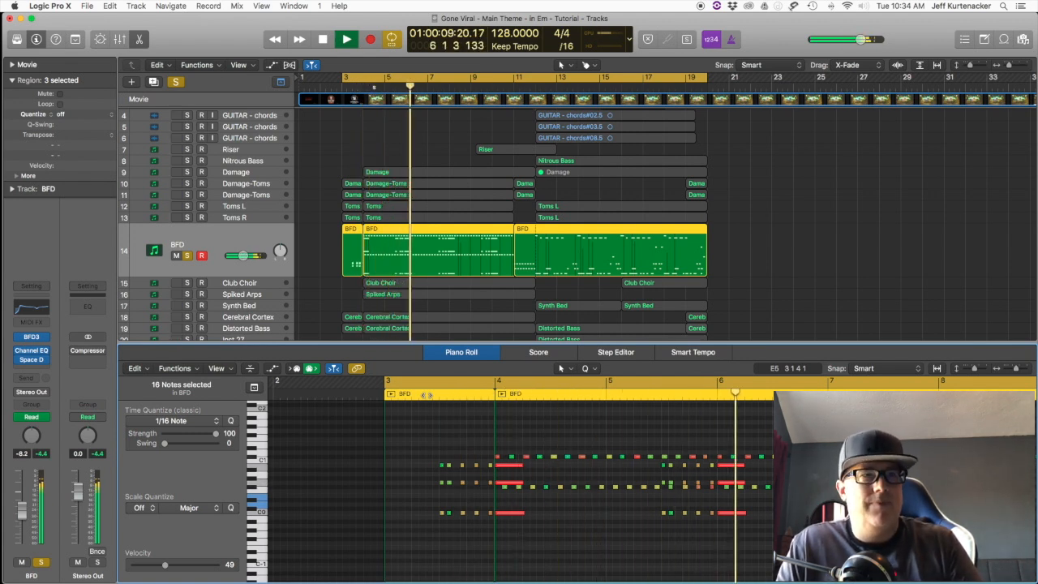
key(space)
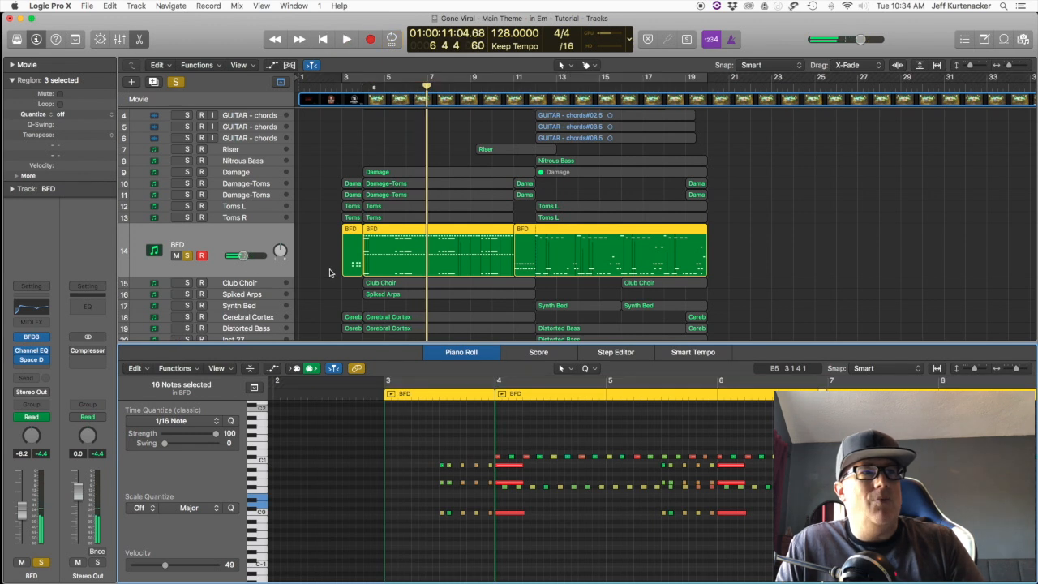
click(187, 256)
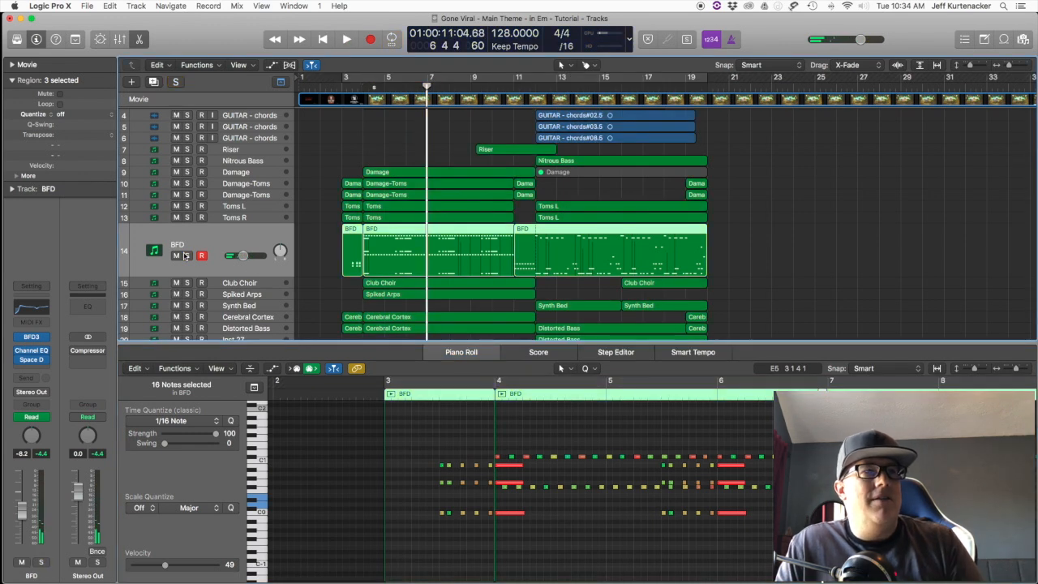
Step: Solo both Damage-Toms tracks together with Toms L and Toms R, and play them from bar 3
click(240, 208)
drag(188, 184, 186, 208)
drag(187, 260, 187, 234)
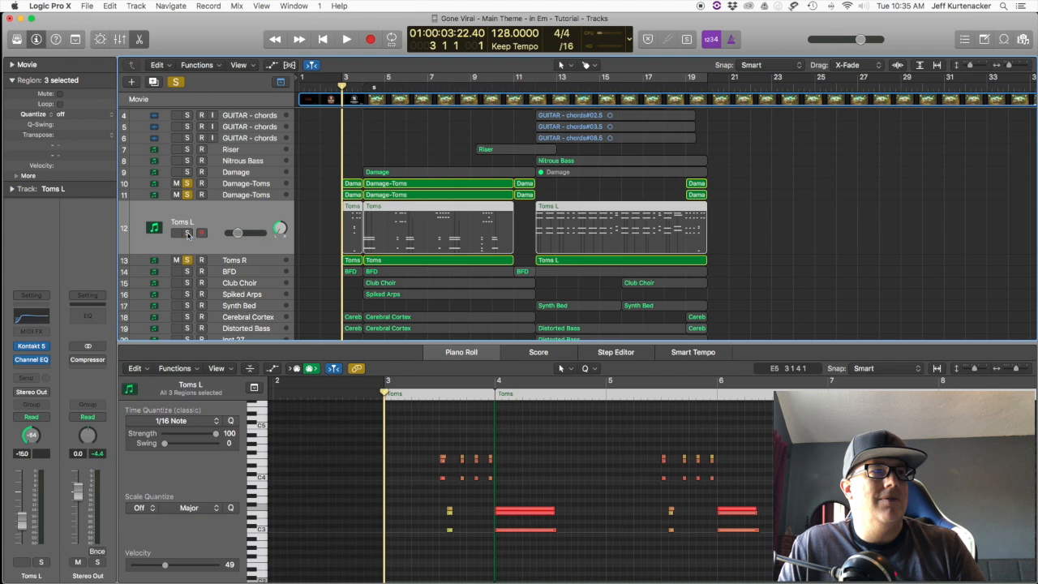
key(space)
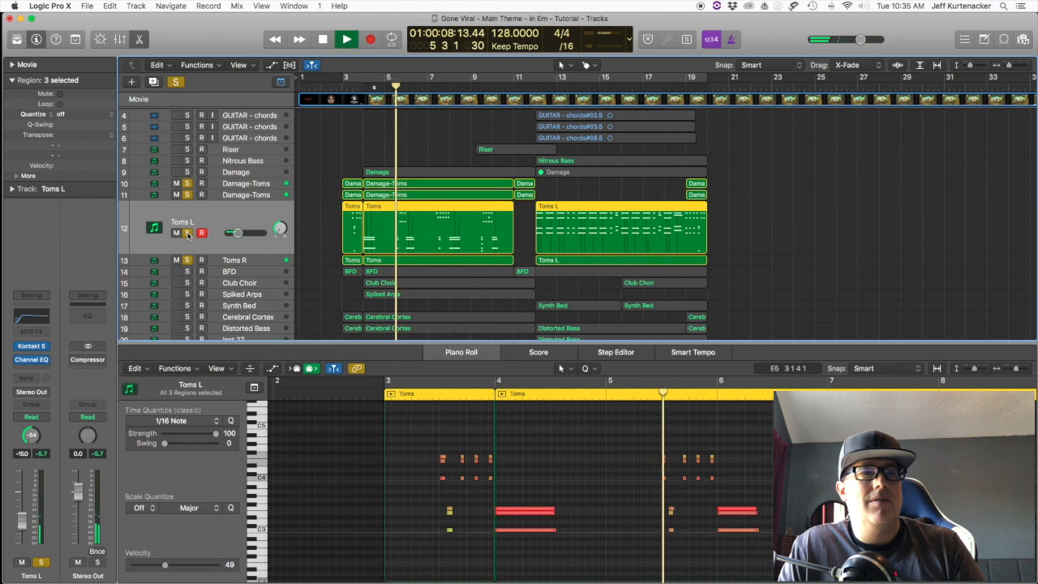
key(space)
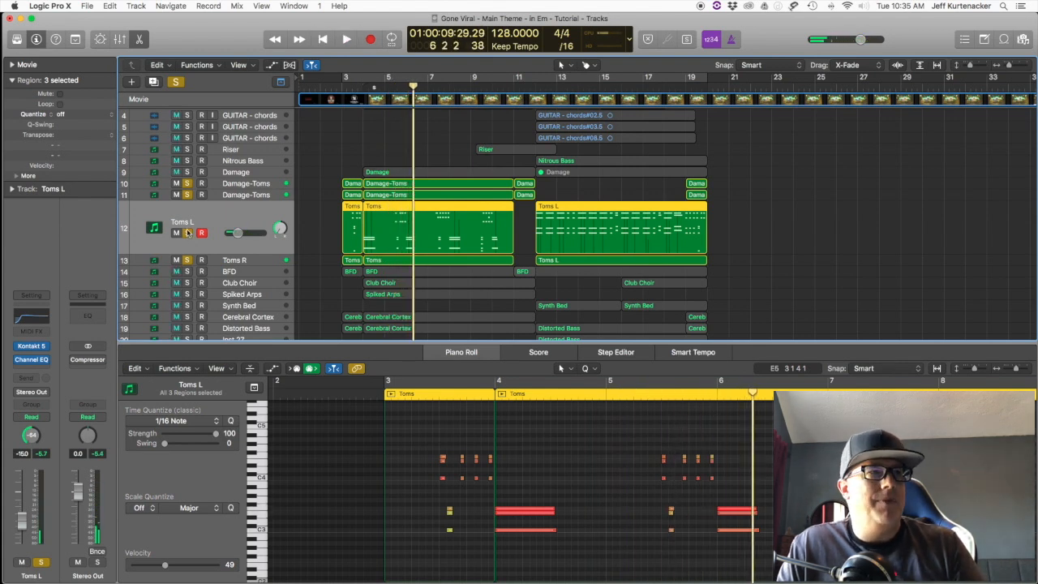
Step: Add the BFD track to the soloed toms, play the full percussion group, and clear all the solos
click(187, 272)
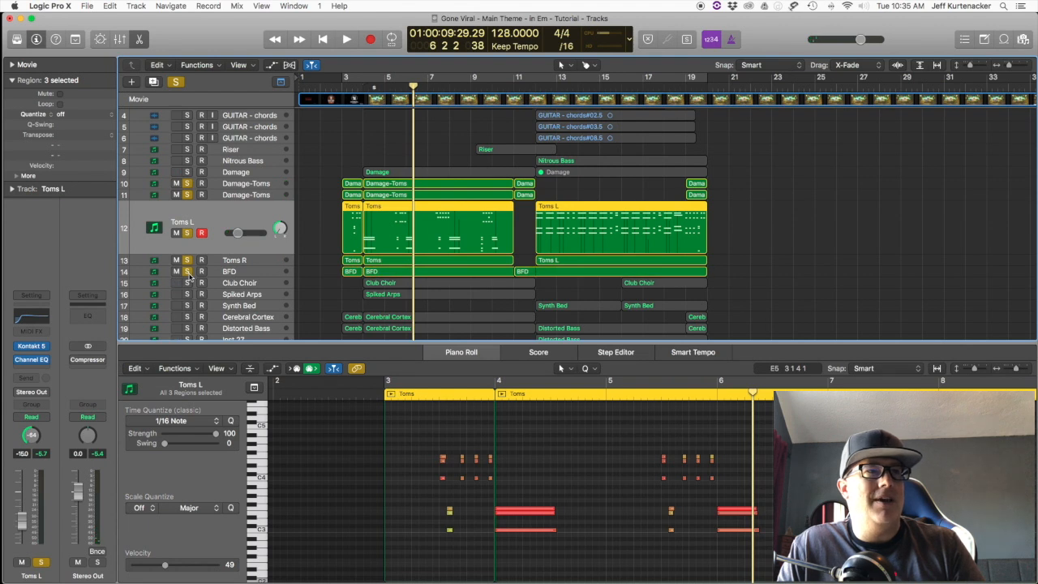
key(shift+Return)
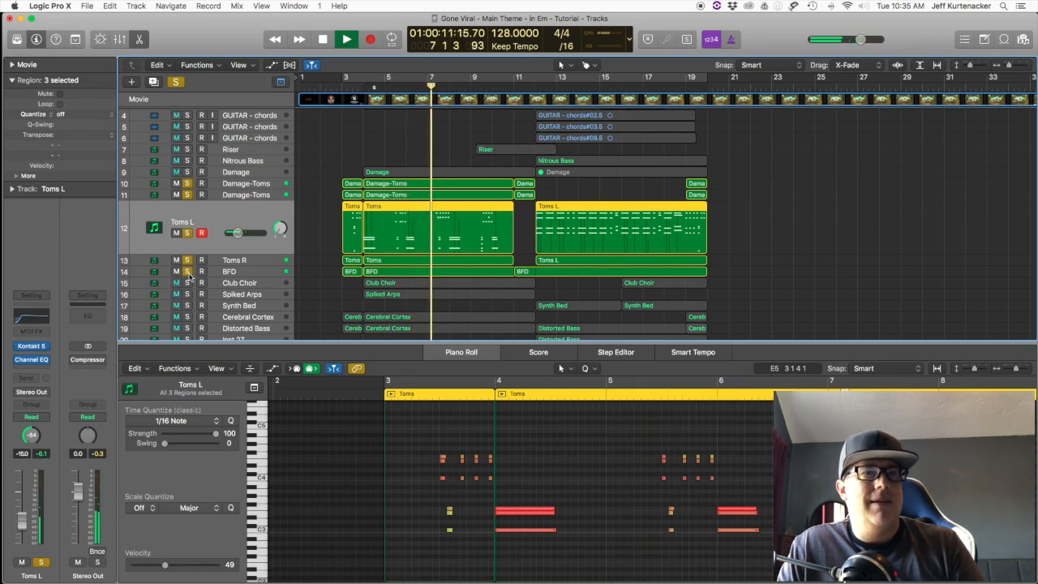
key(space)
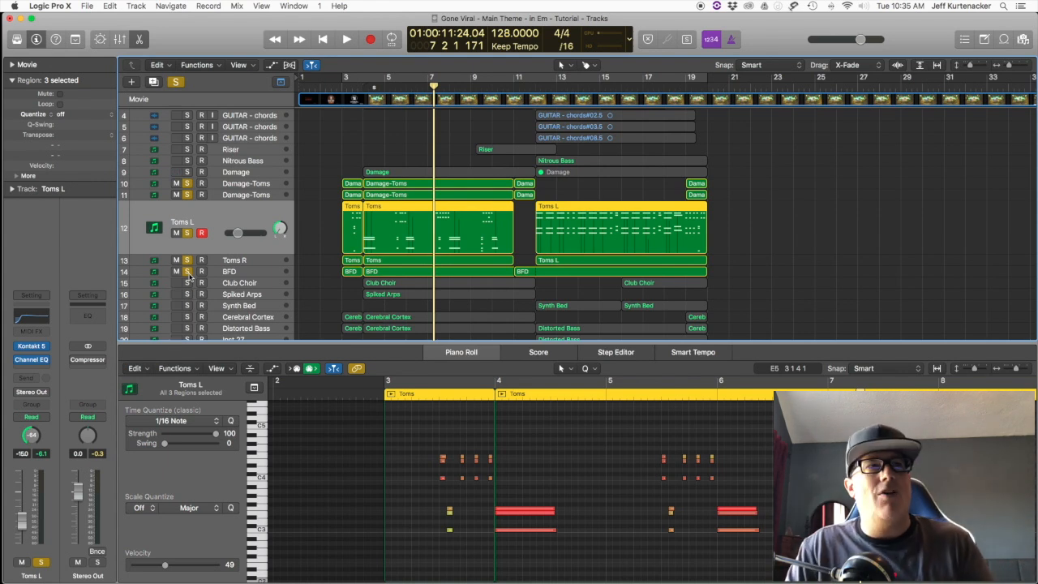
drag(185, 274, 184, 190)
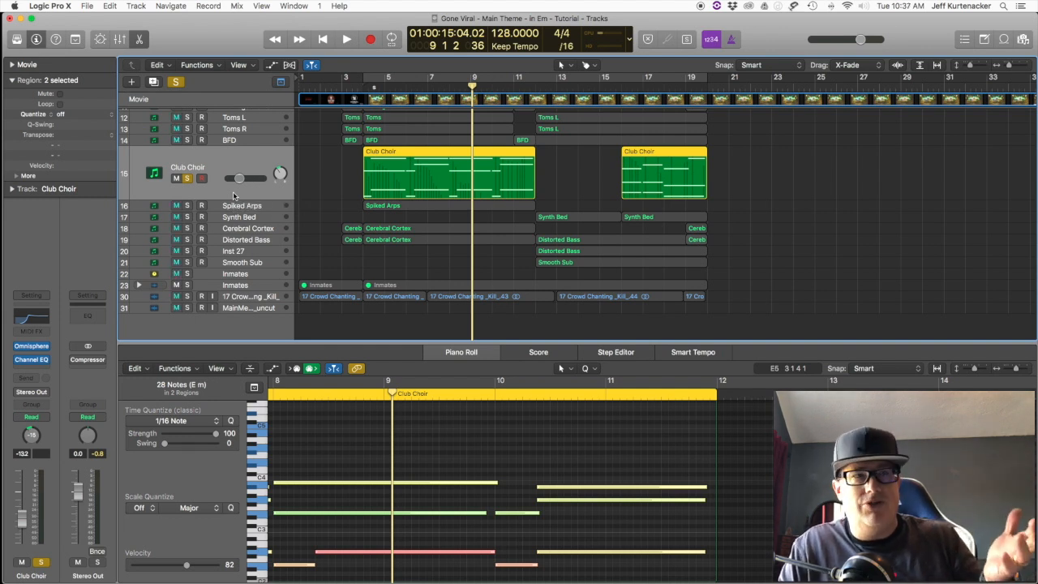
Step: Play the soloed Club Choir track from bar 4
click(354, 87)
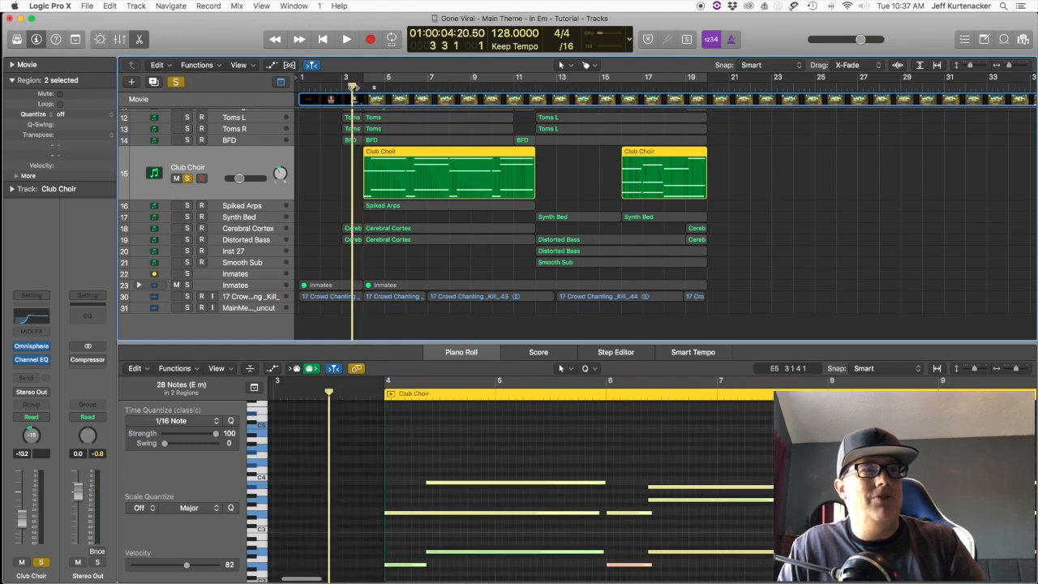
click(358, 87)
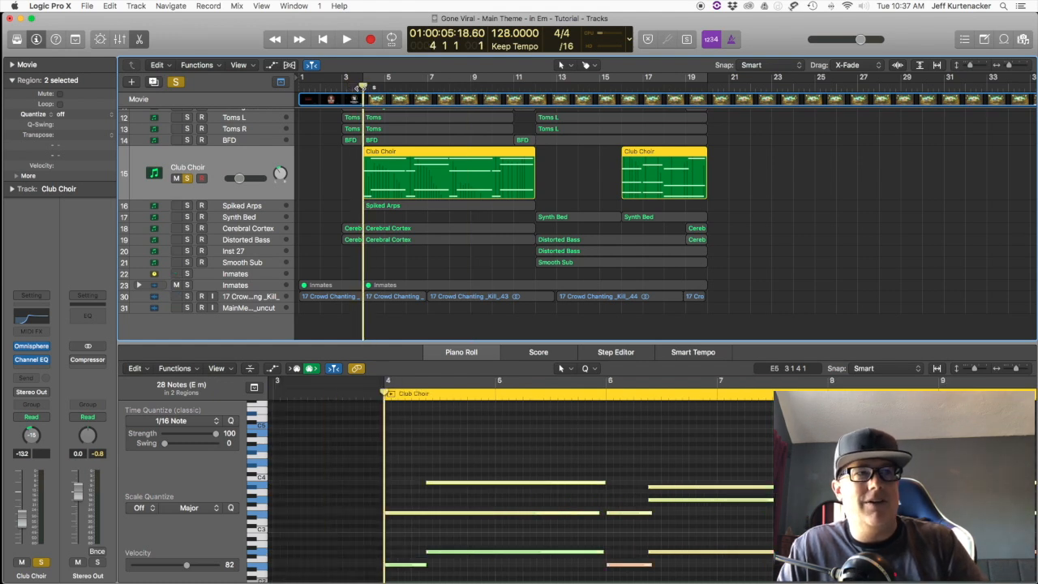
key(space)
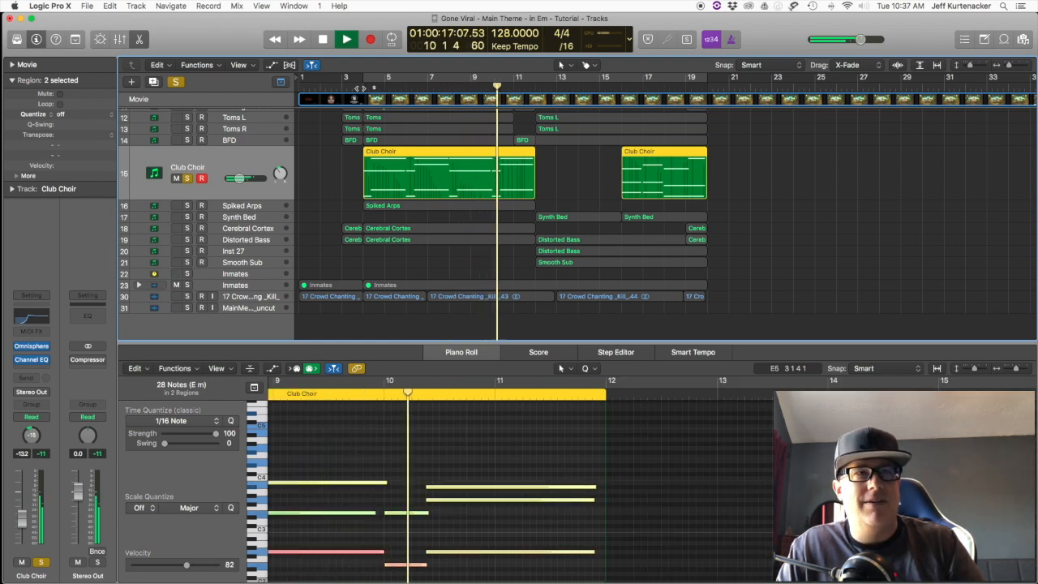
key(space)
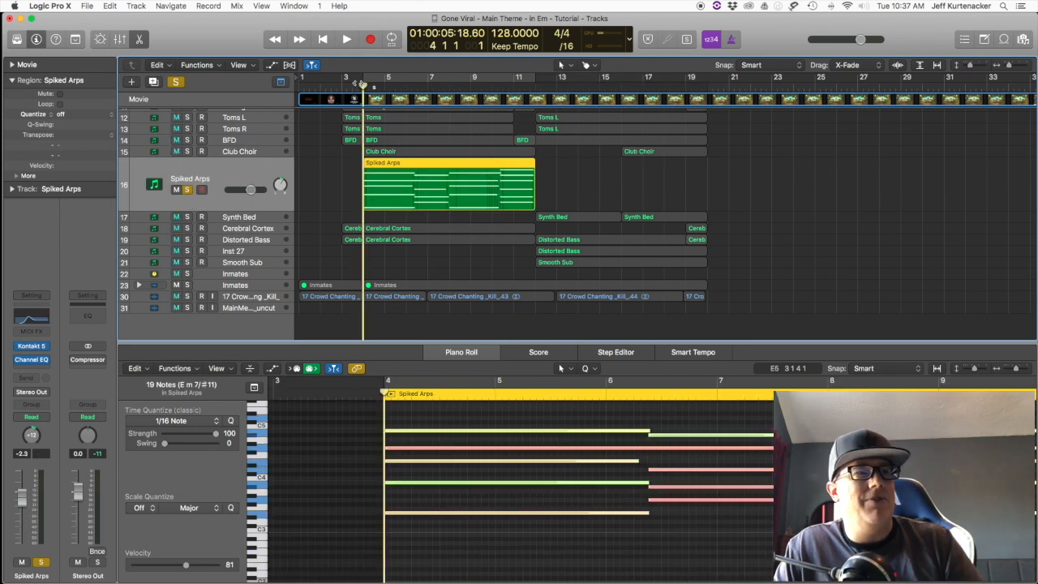
Step: Play the soloed Spiked Arps track from bar 4, and clear its solo
key(space)
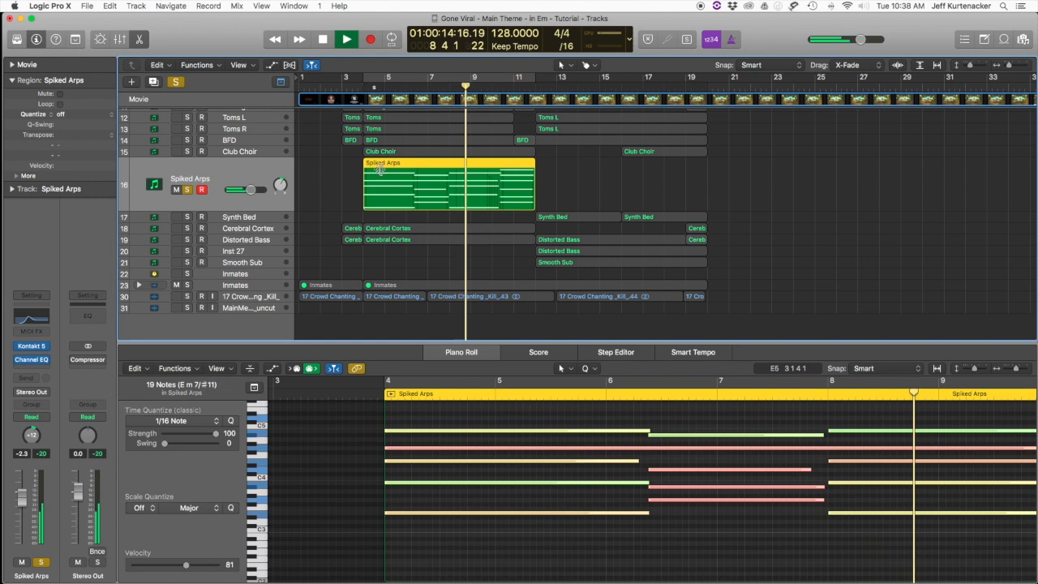
key(space)
click(187, 190)
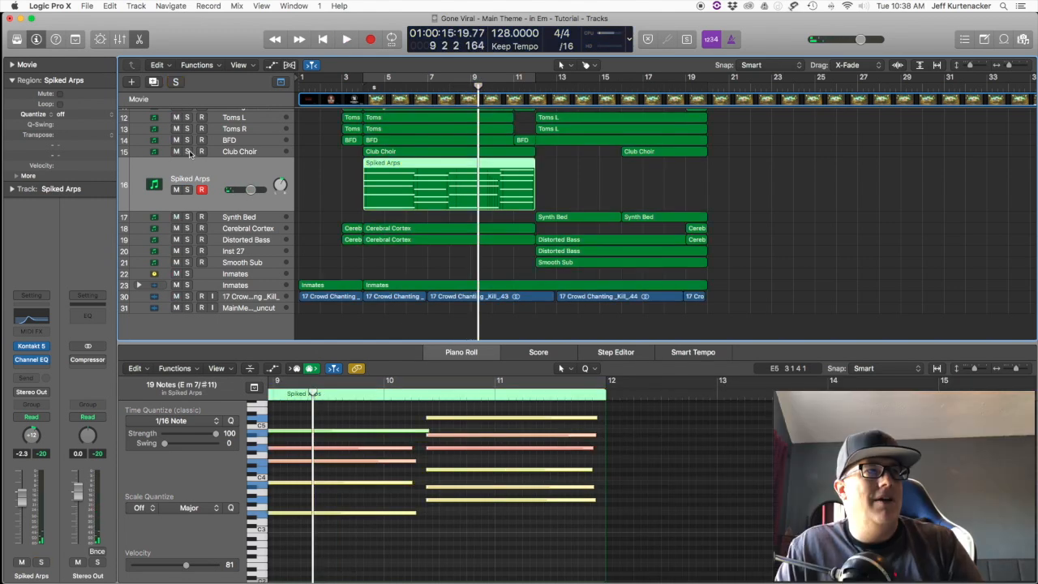
Step: Solo the Club Choir and Spiked Arps tracks together and play them to the end of their first regions
click(188, 152)
click(187, 190)
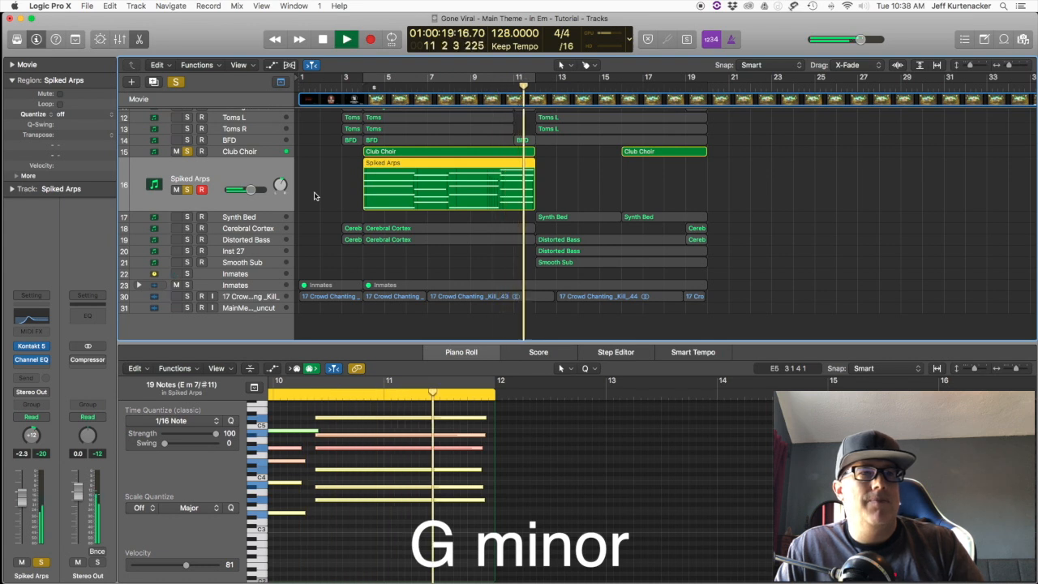
key(space)
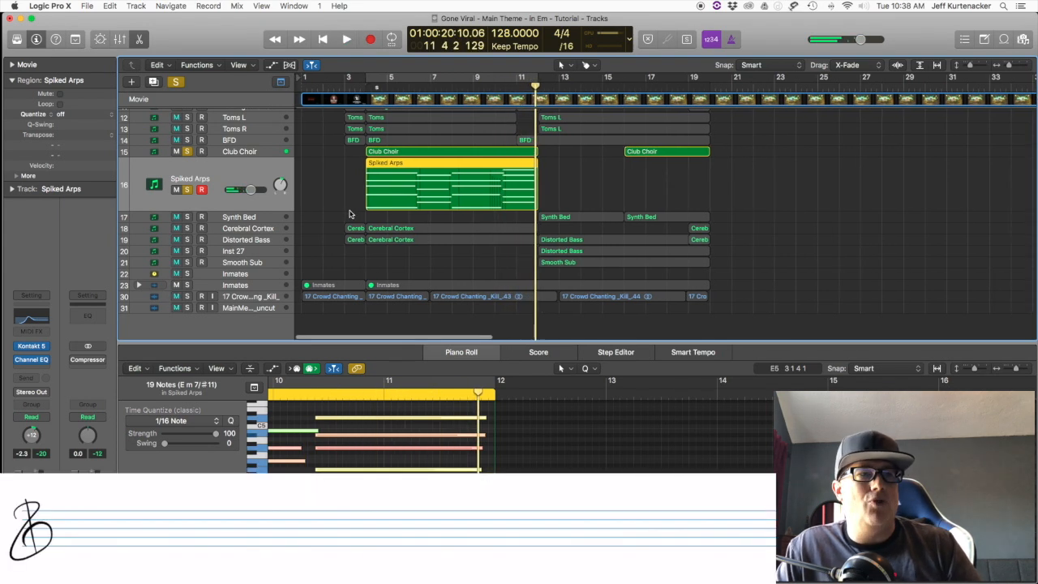
Step: Place the playhead at bar 3 beat 4 in the Piano Roll, and clear the Spiked Arps and Club Choir solos
scroll(371, 464, left, 5)
scroll(371, 464, left, 5)
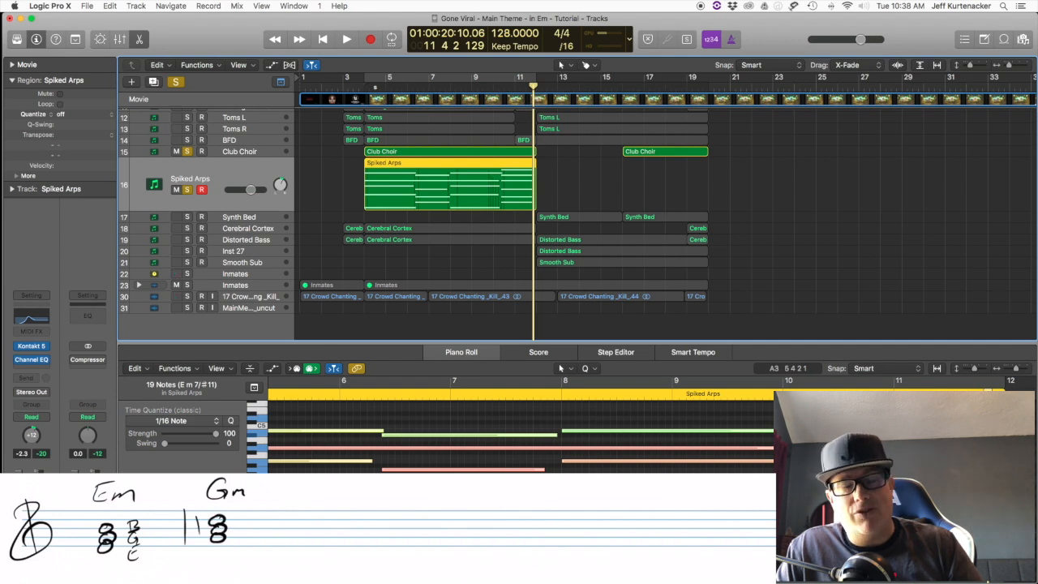
scroll(519, 425, left, 5)
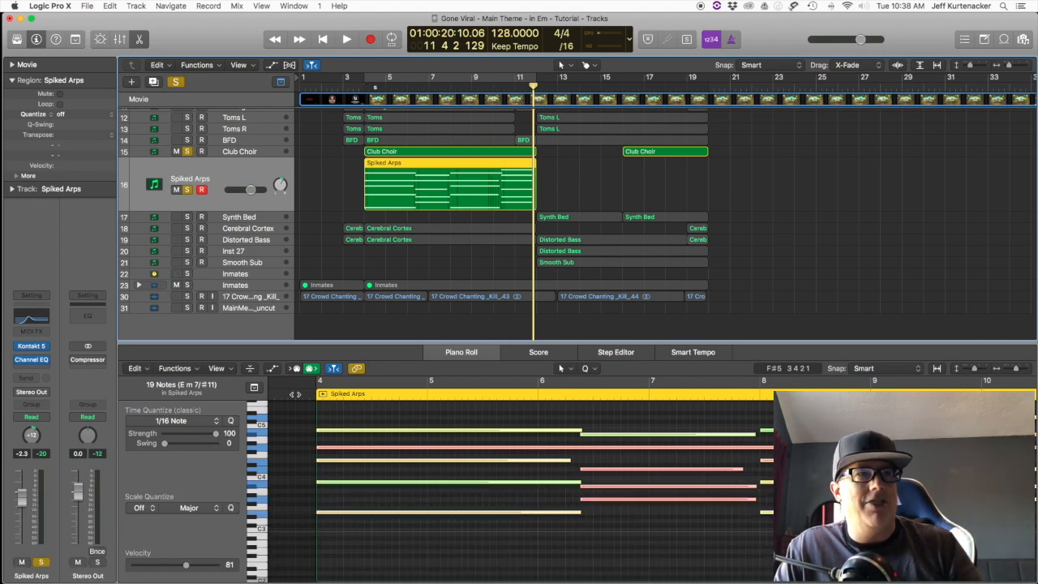
click(288, 394)
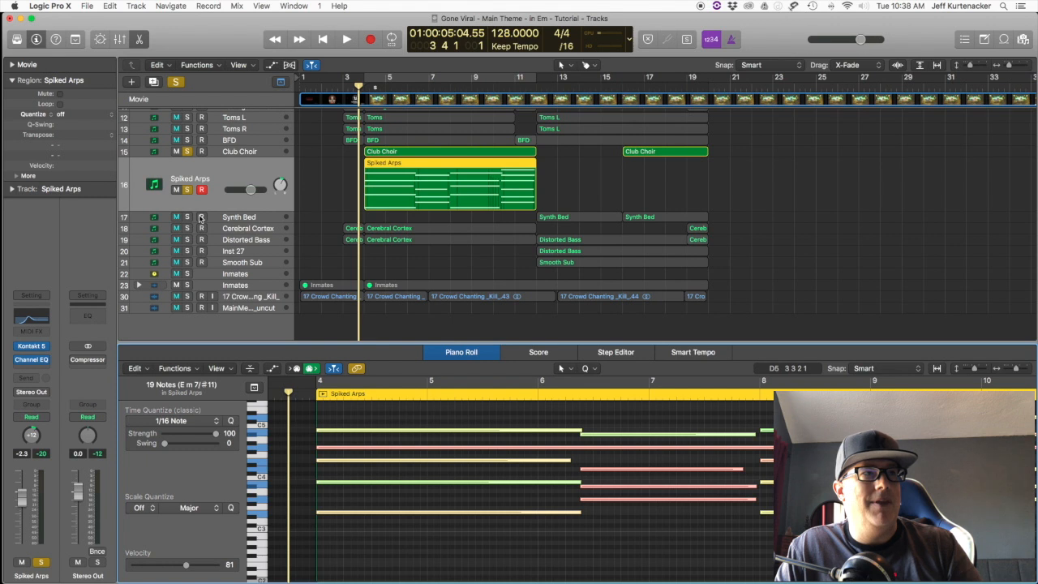
click(189, 189)
click(188, 151)
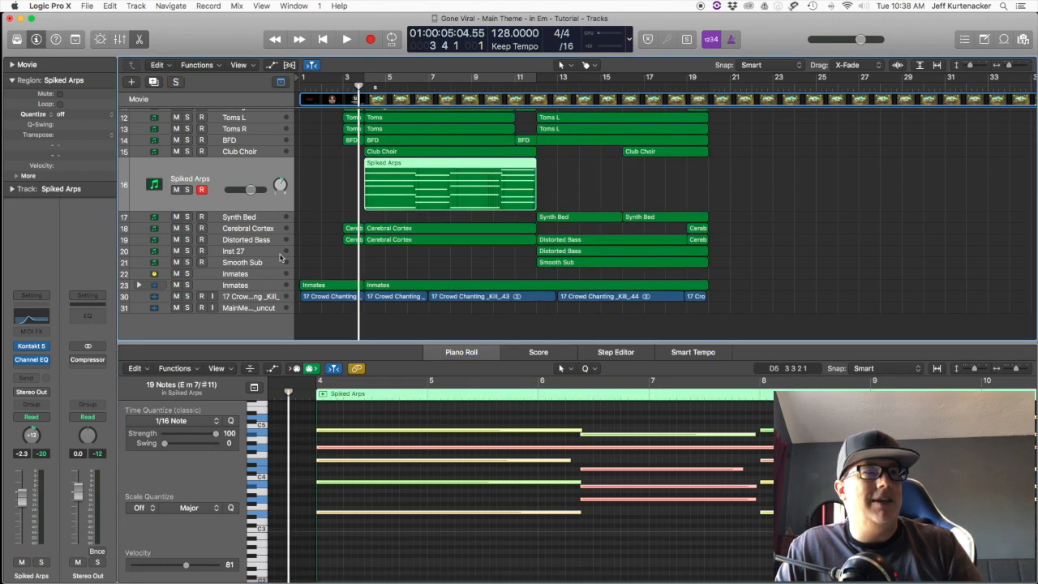
Step: Add the first Club Choir region to the Spiked Arps selection, and mute all six guitar tracks
scroll(341, 243, up, 3)
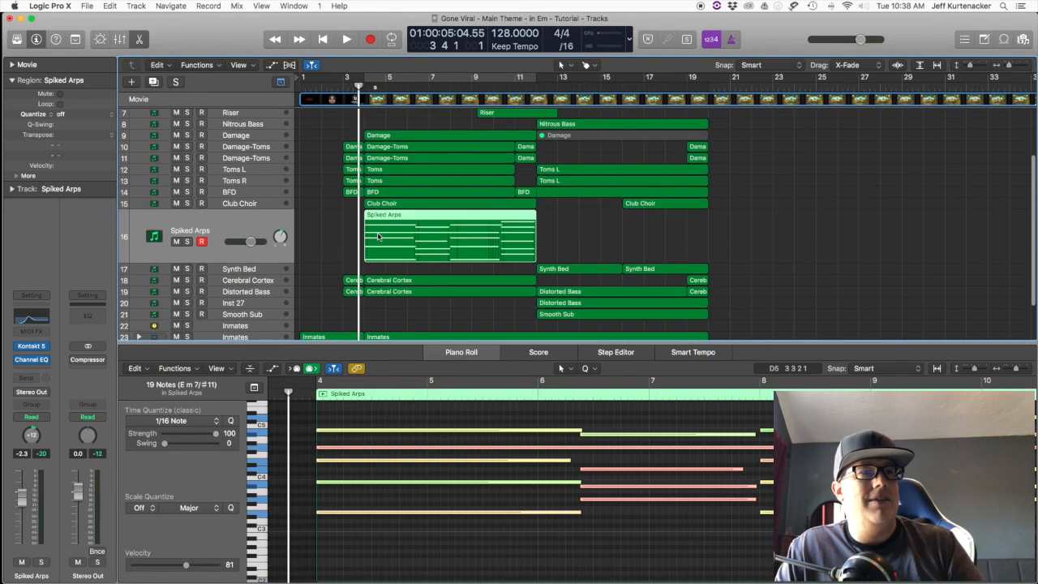
shift+click(370, 203)
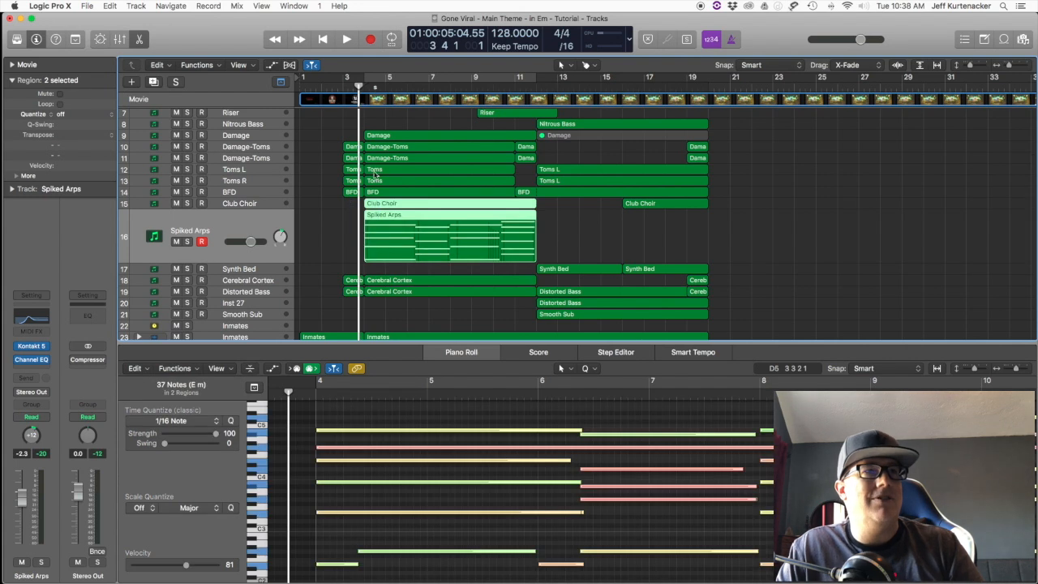
scroll(256, 132, up, 4)
drag(176, 116, 178, 172)
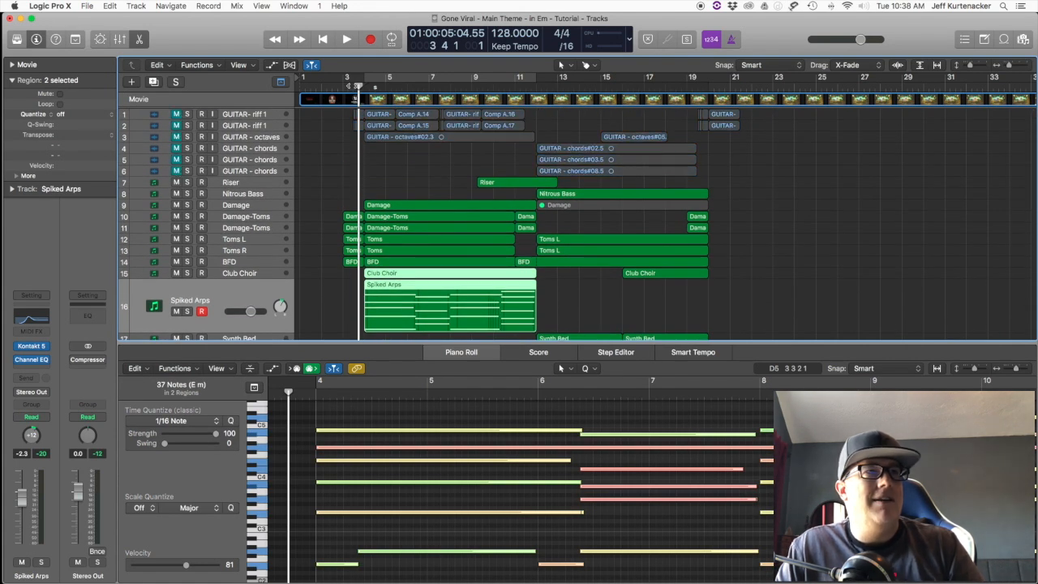
Step: Play the arrangement without guitars from bar 3 to the end of bar 11
click(344, 86)
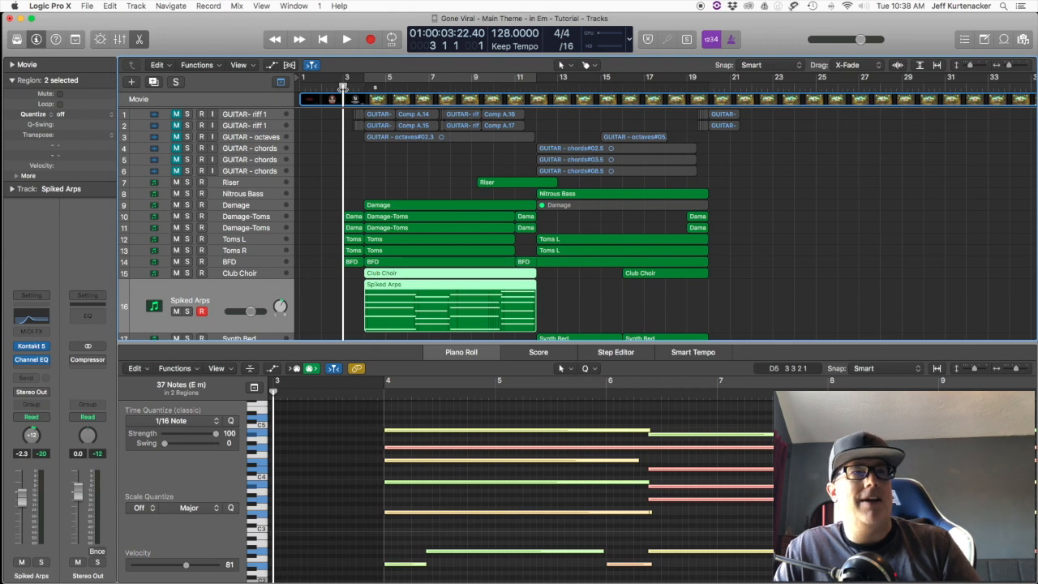
key(space)
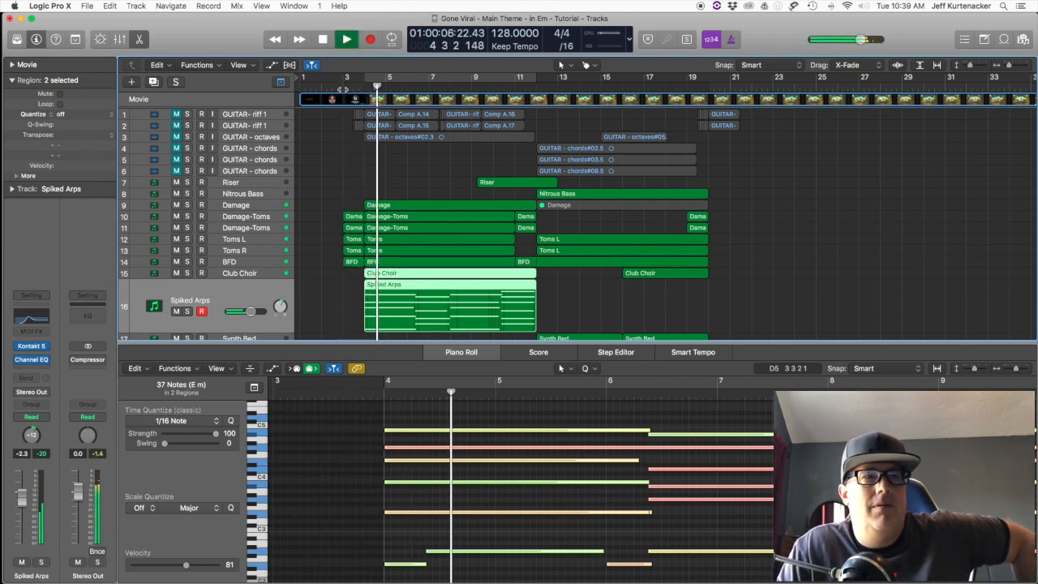
scroll(417, 175, down, 6)
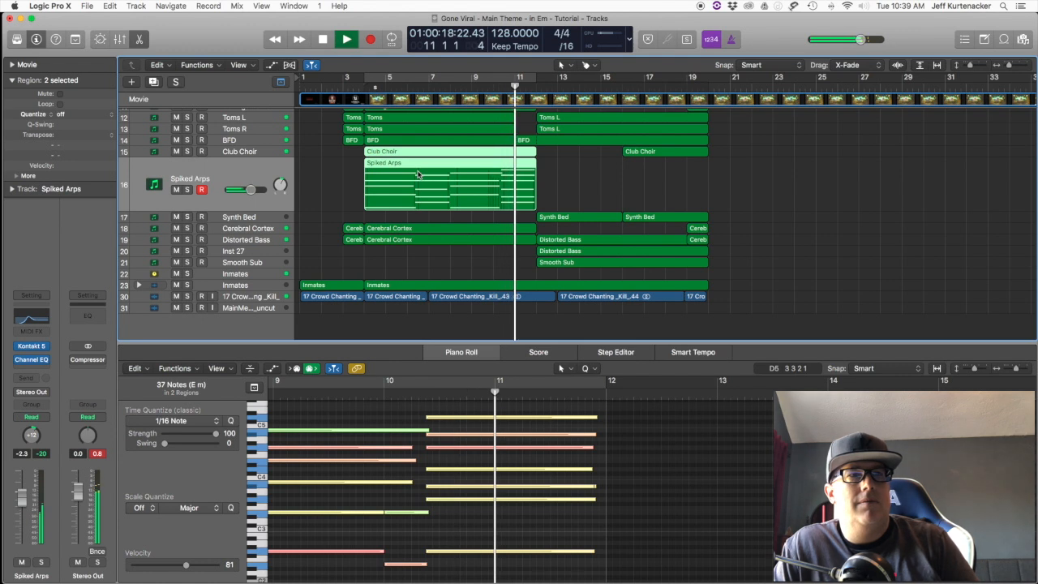
key(space)
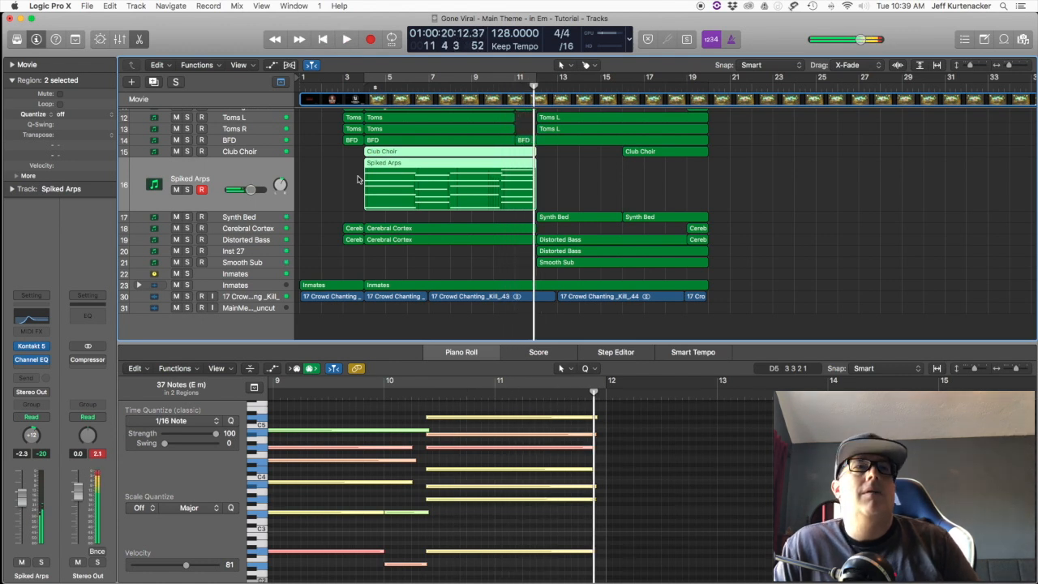
scroll(357, 179, up, 8)
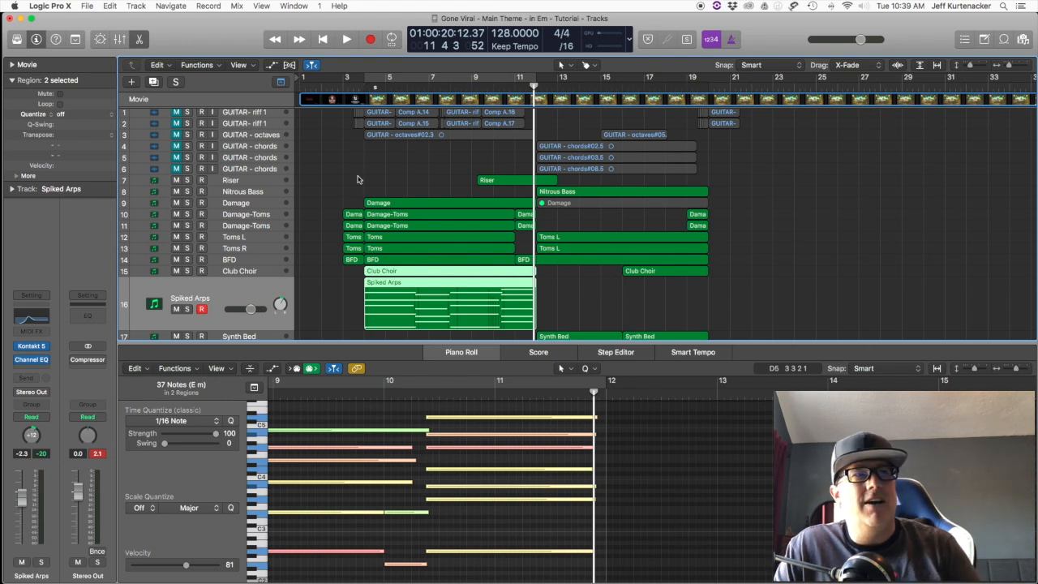
Step: Unmute all six guitar tracks and select the first GUITAR- riff 1 track
scroll(352, 186, up, 1)
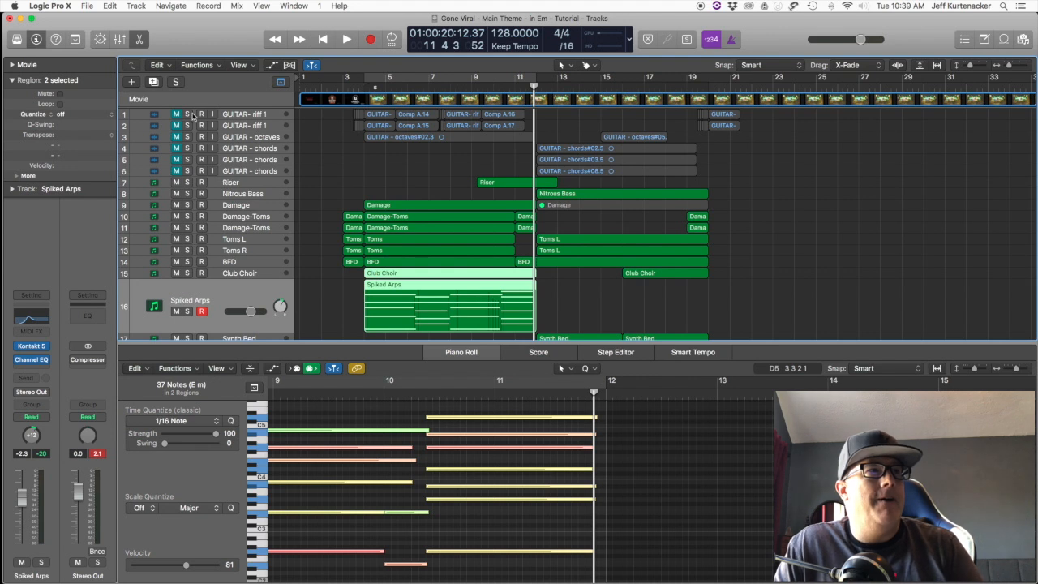
drag(178, 115, 179, 172)
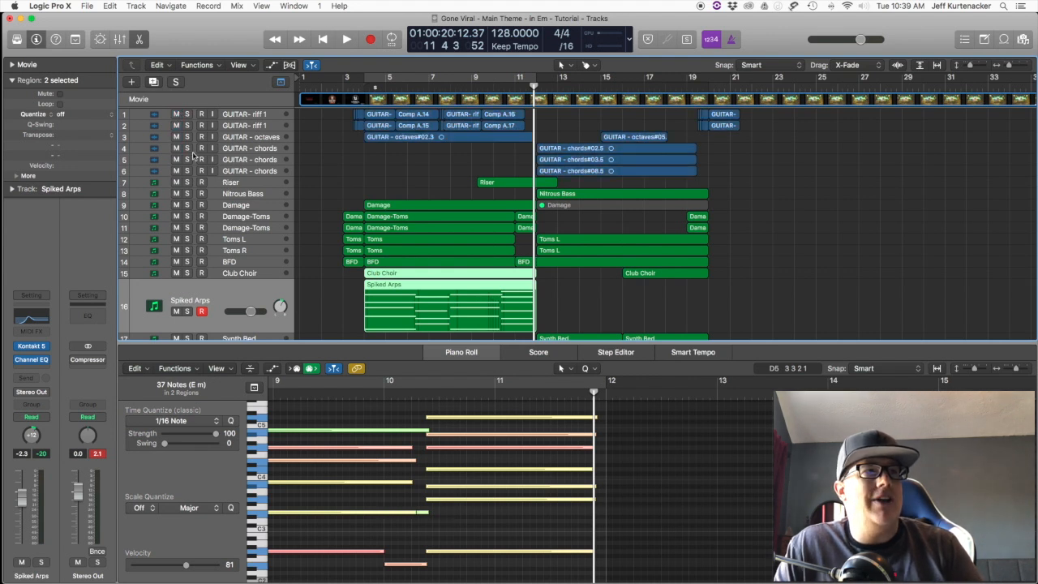
click(240, 116)
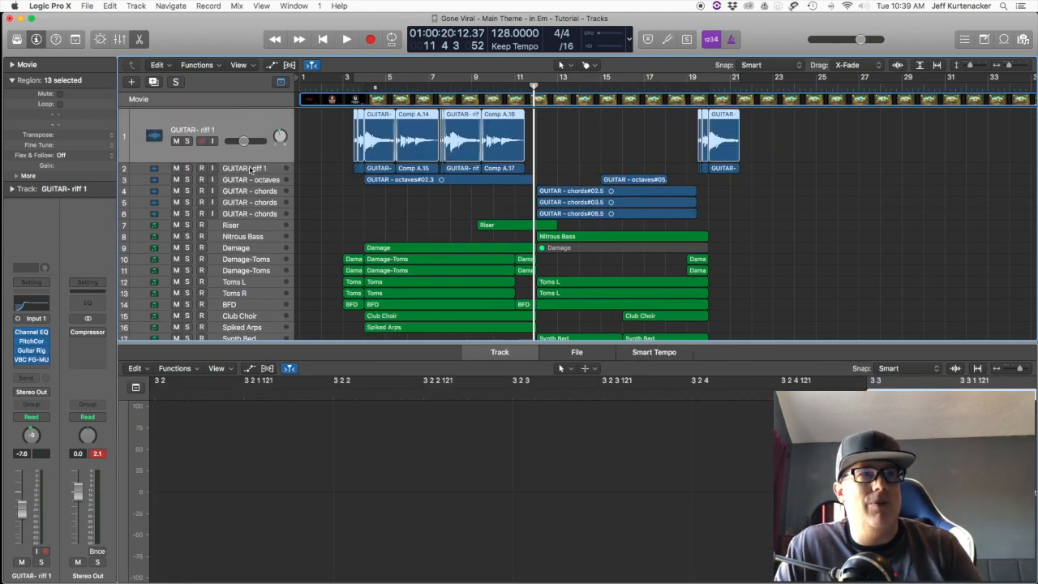
click(250, 169)
click(247, 118)
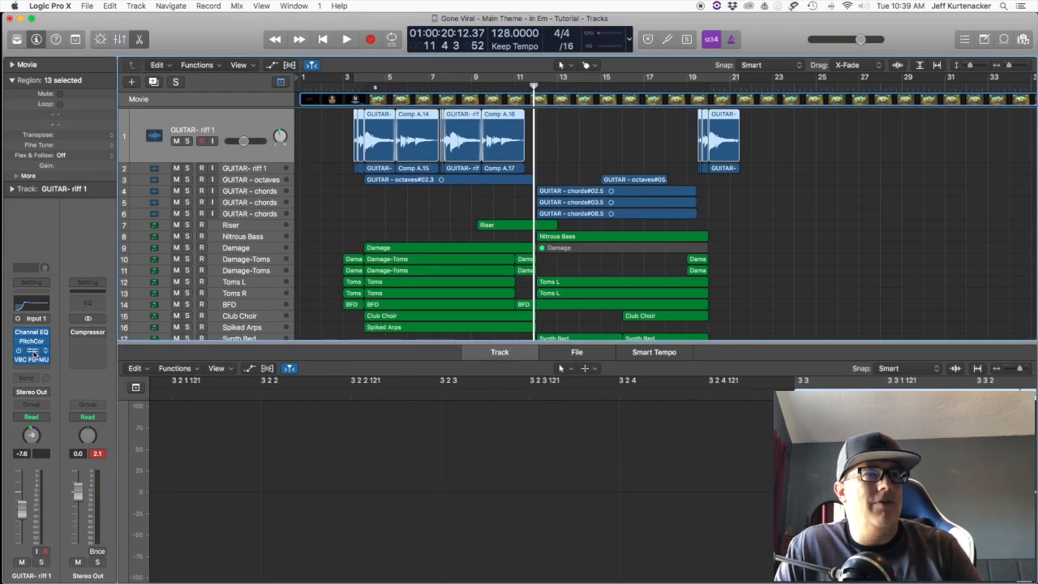
Step: Open the Guitar Rig plug-in on the first GUITAR- riff 1 track and move its window clear of the track headers
click(34, 353)
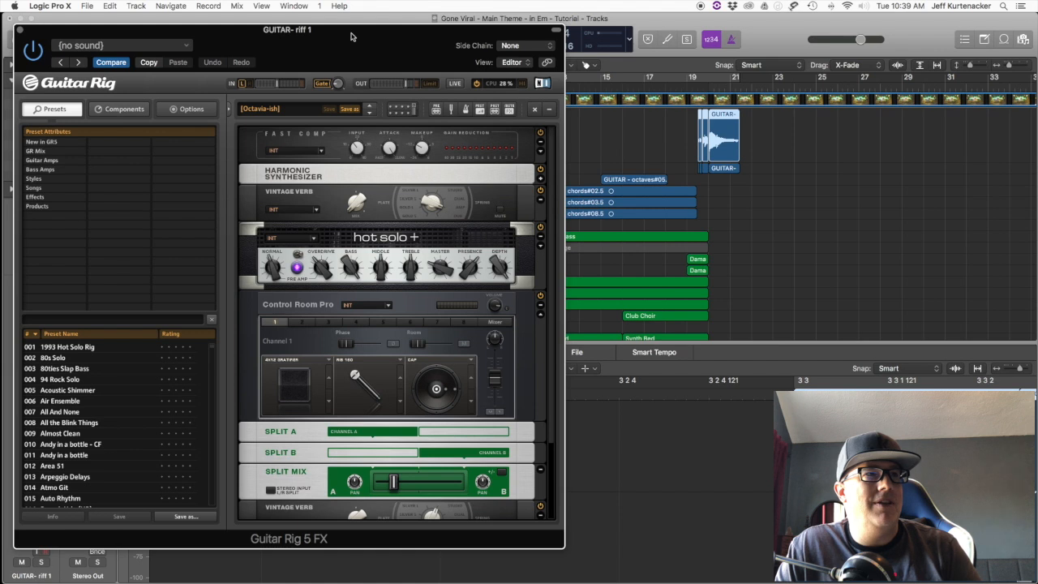
drag(351, 37, 416, 18)
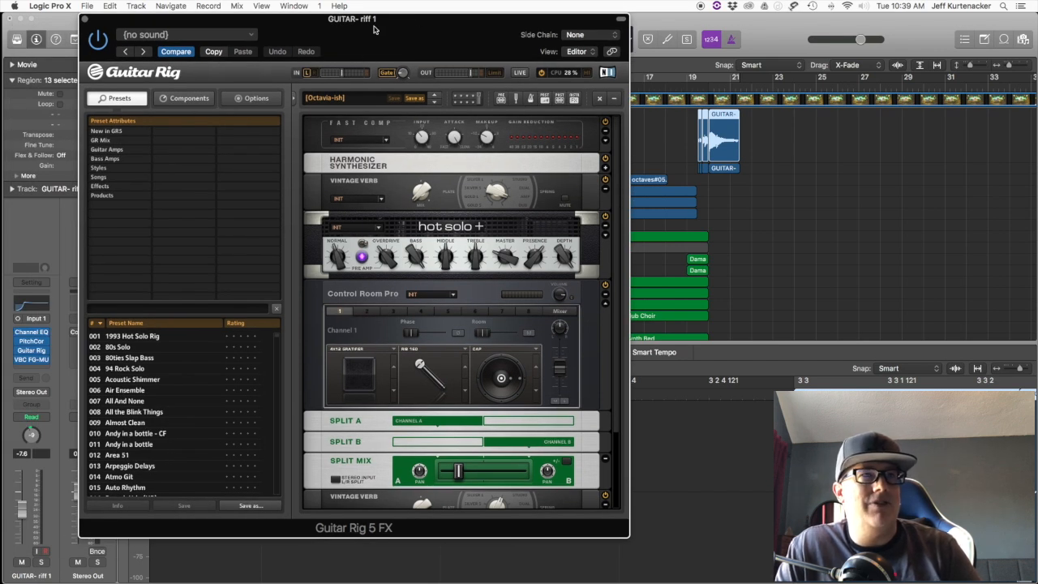
drag(374, 30, 695, 30)
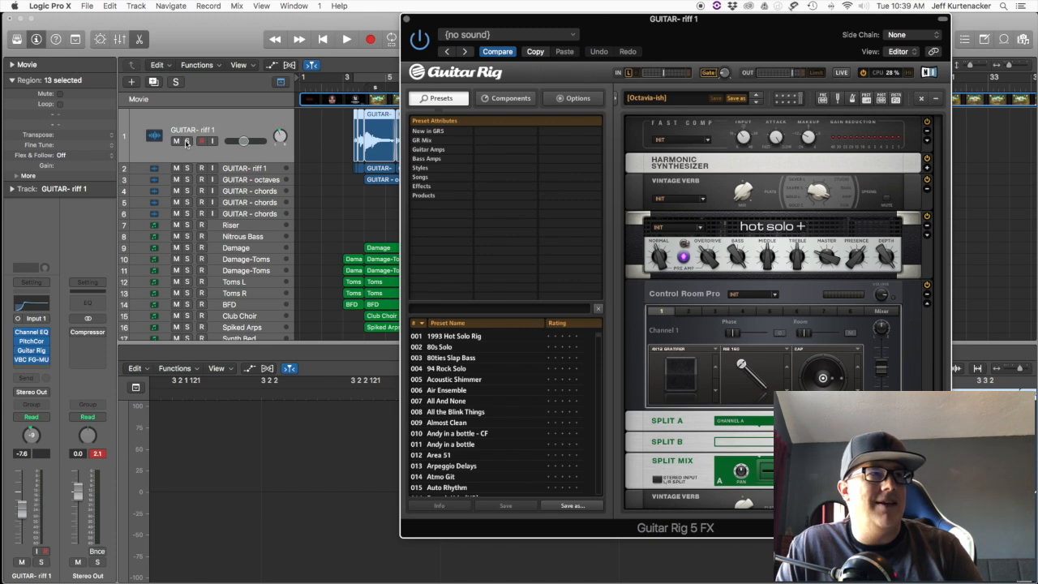
Step: Solo the first GUITAR- riff 1 track and play a short passage with cycle mode on
click(187, 142)
key(c)
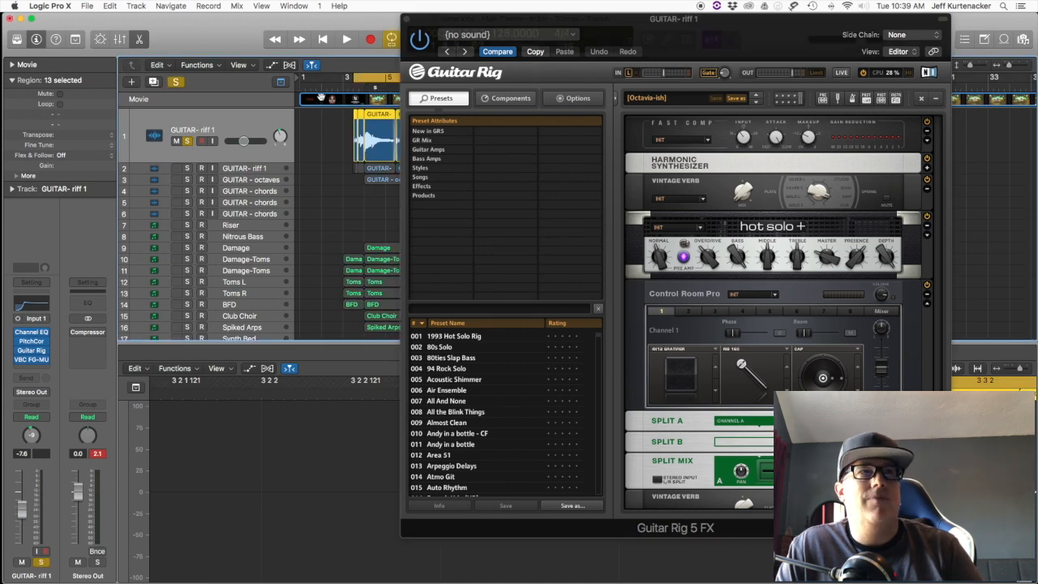
key(space)
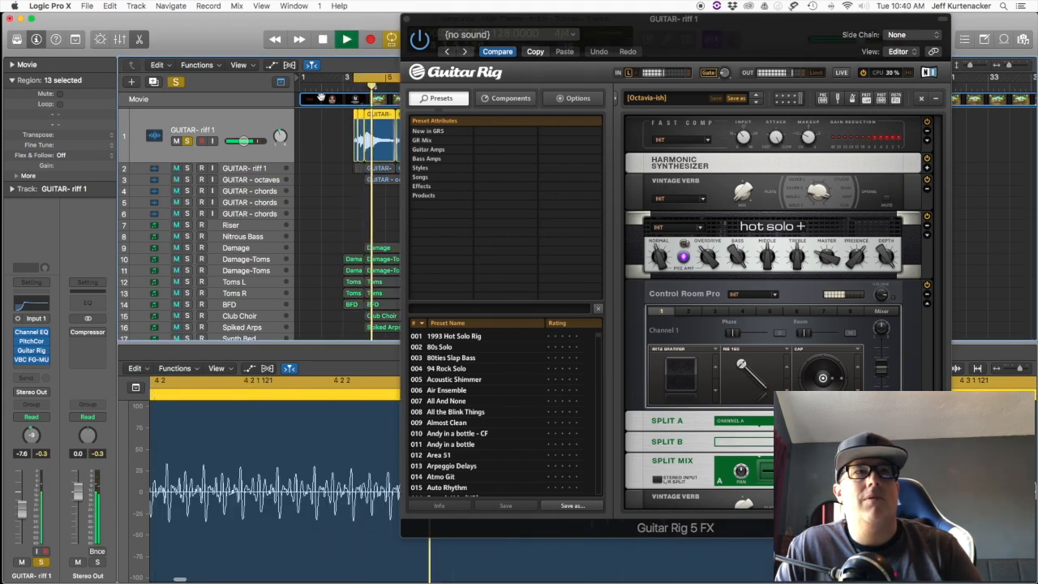
key(space)
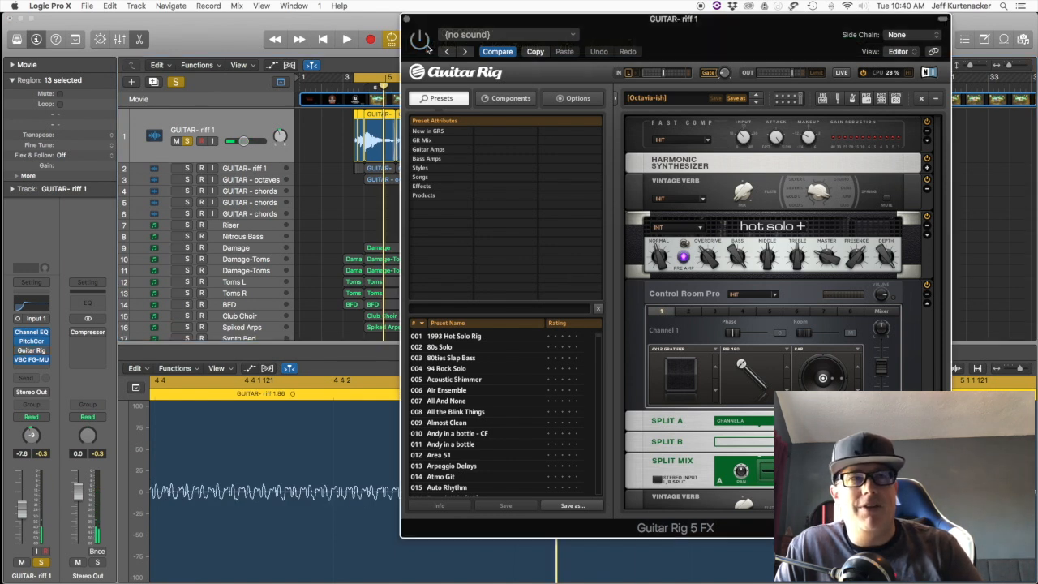
Step: Play the soloed riff with Guitar Rig bypassed and again with it switched on, and close the plug-in window
key(space)
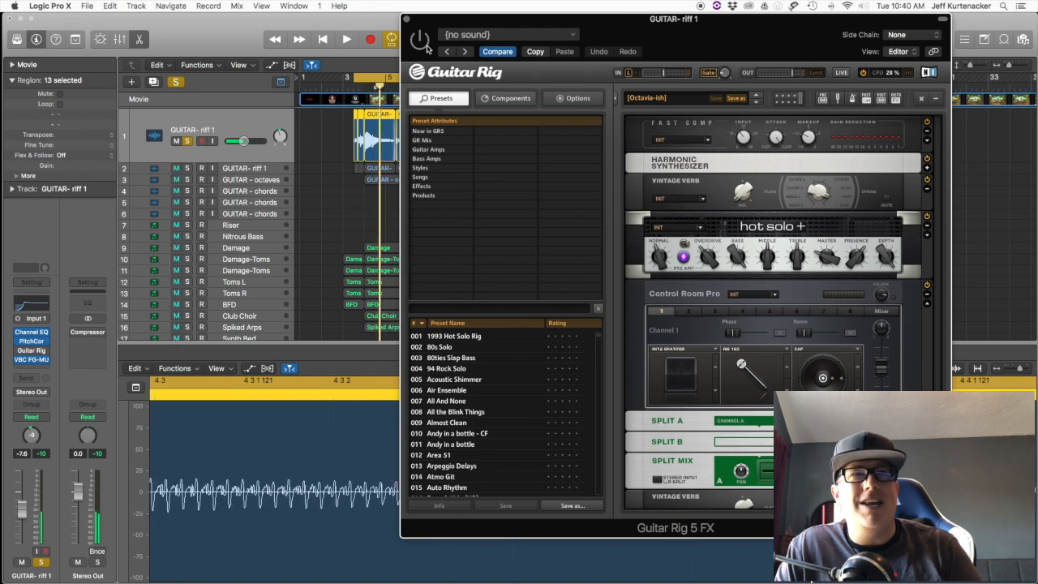
key(space)
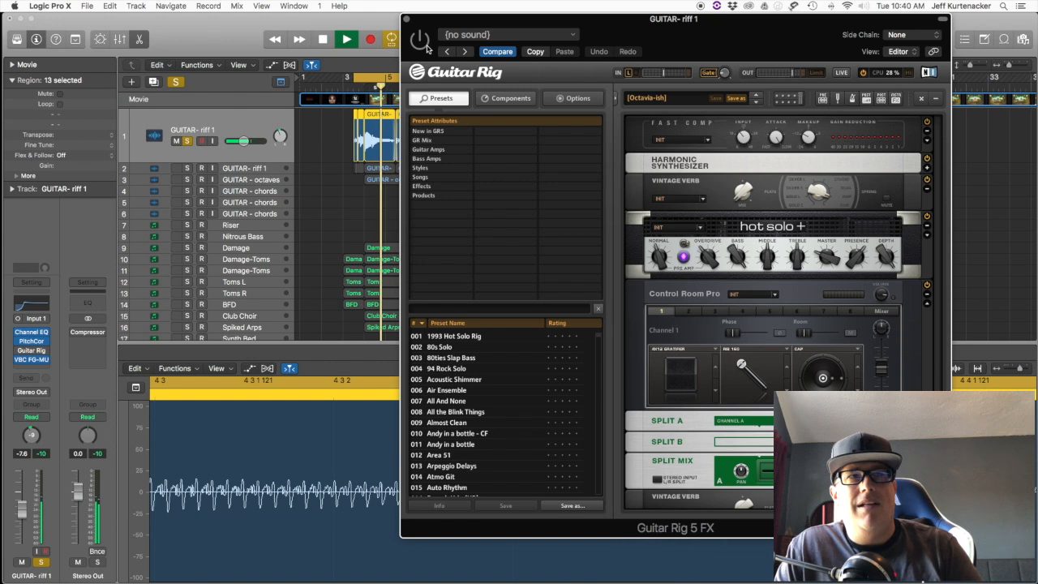
key(space)
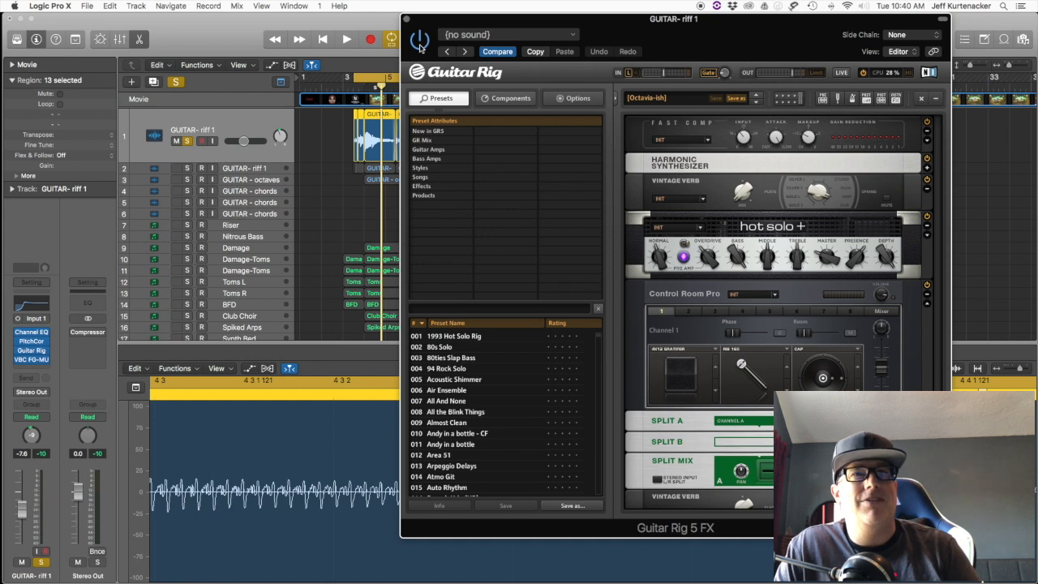
key(space)
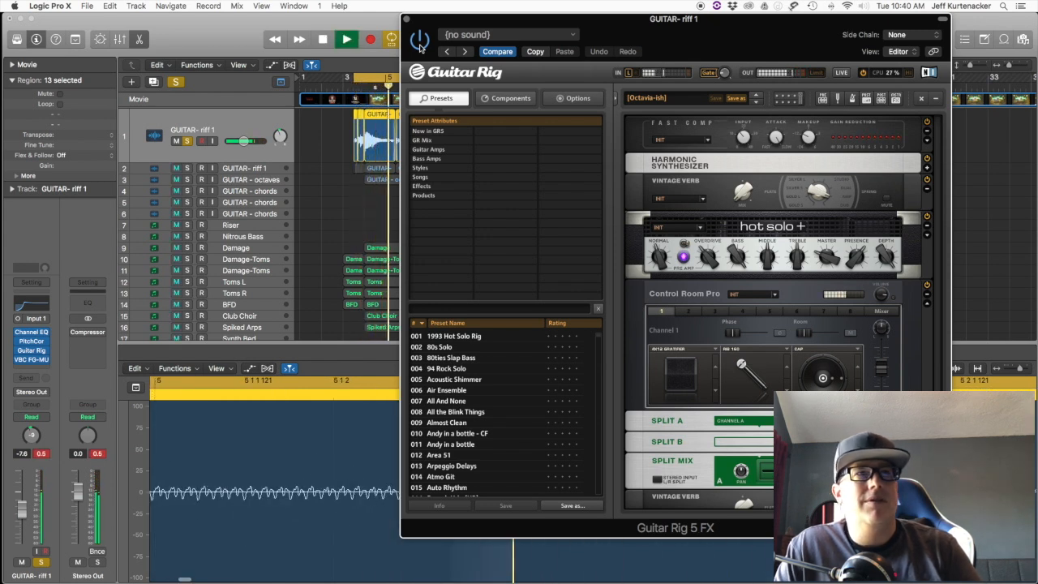
key(space)
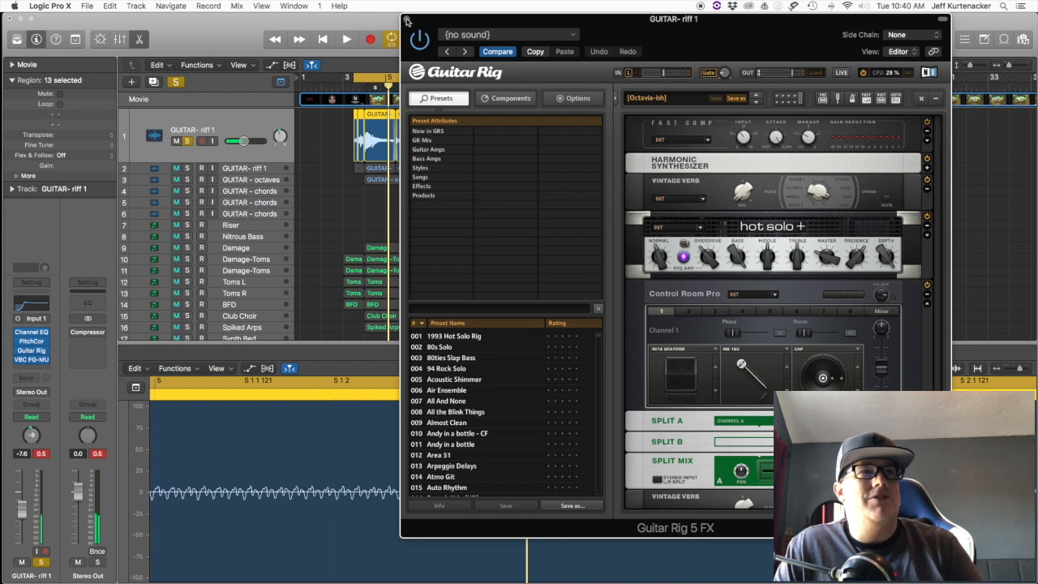
click(407, 19)
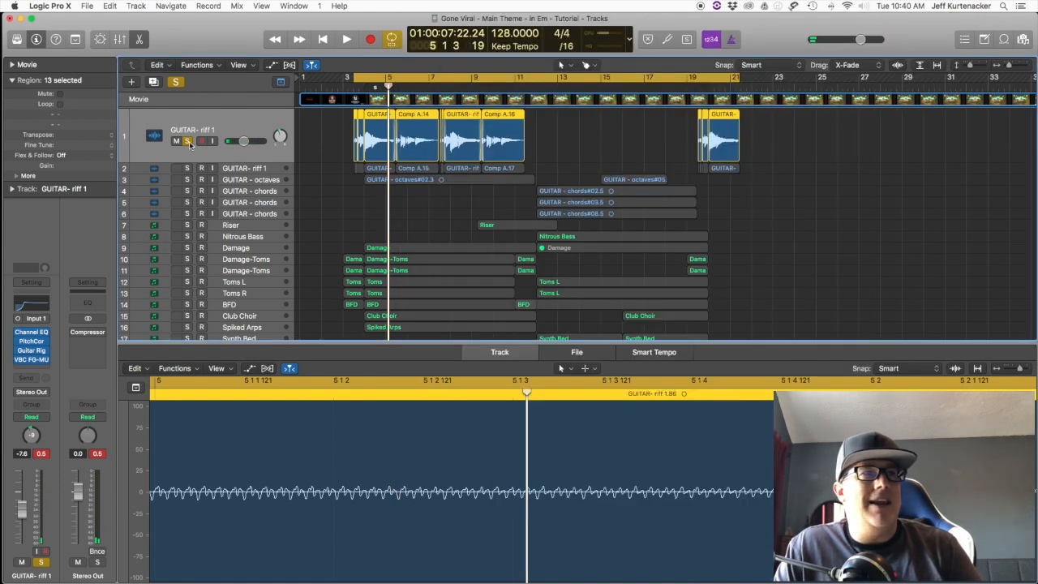
Step: Select the second GUITAR- riff 1 track and clear the solos on both riff tracks
alt+click(187, 168)
click(239, 167)
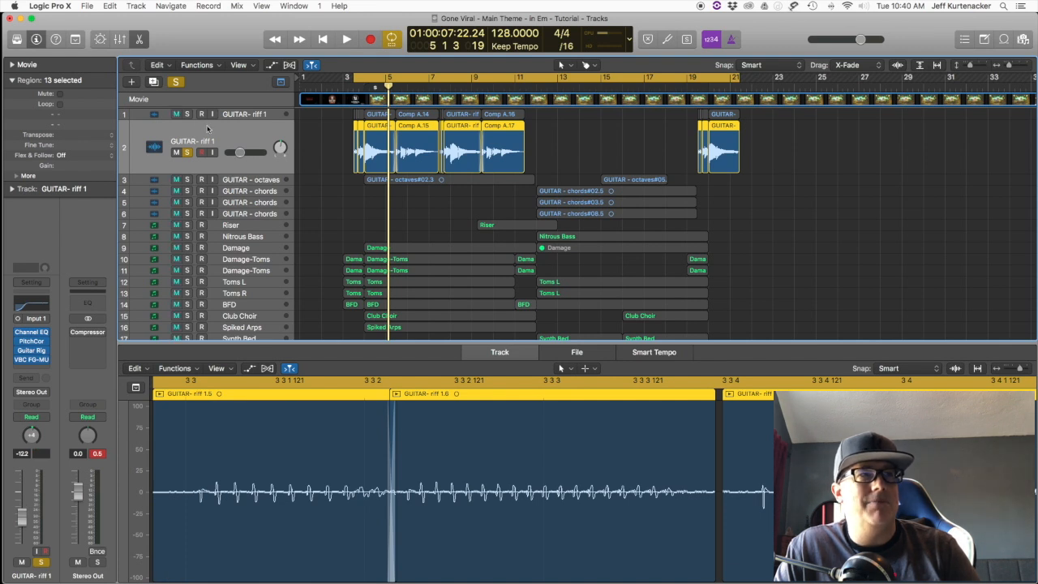
click(188, 153)
Step: Mute the second GUITAR- riff 1 track and the GUITAR - octaves track, and play the arrangement
click(177, 152)
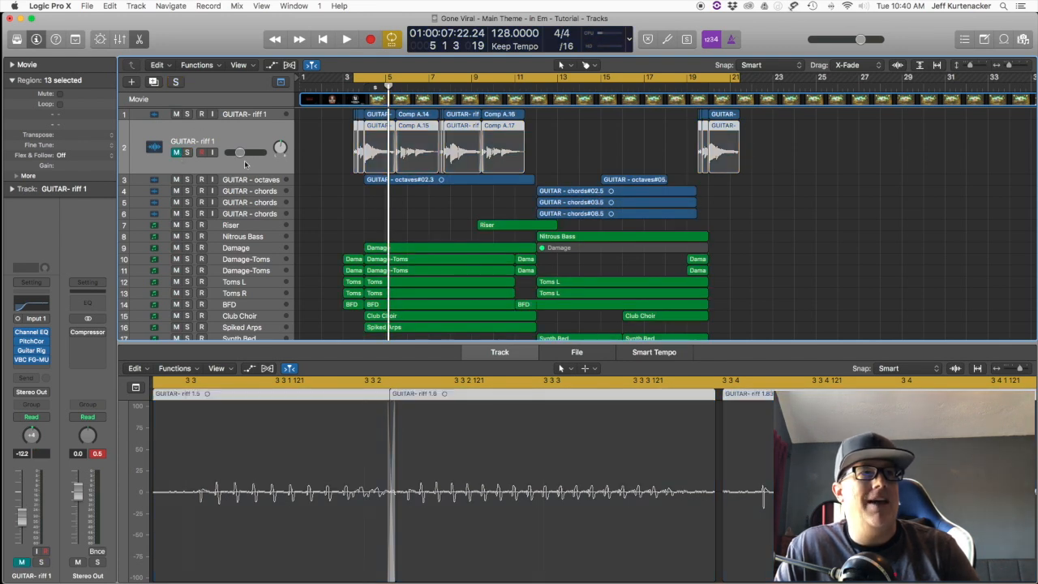
click(178, 179)
key(space)
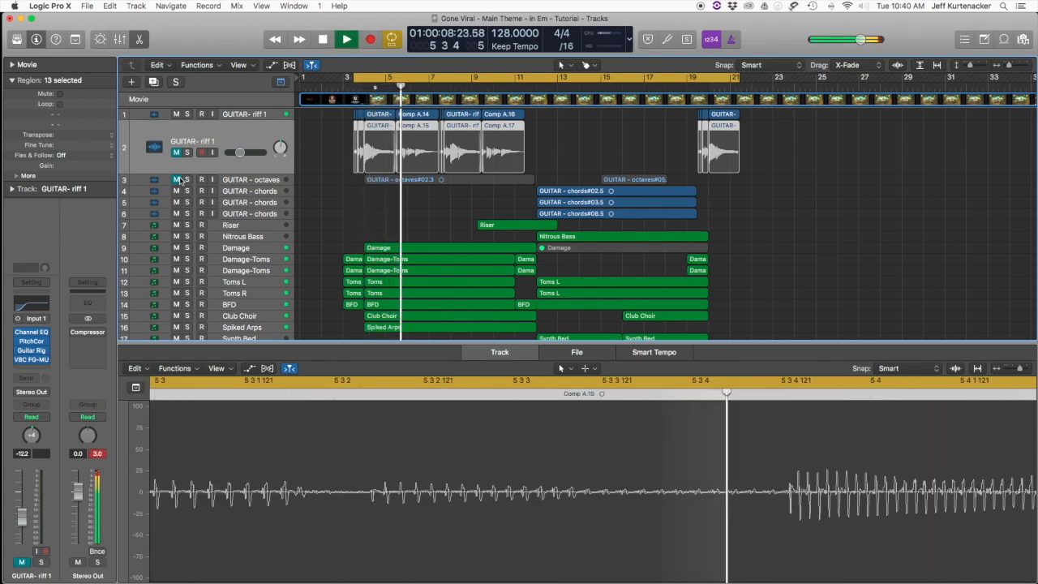
key(space)
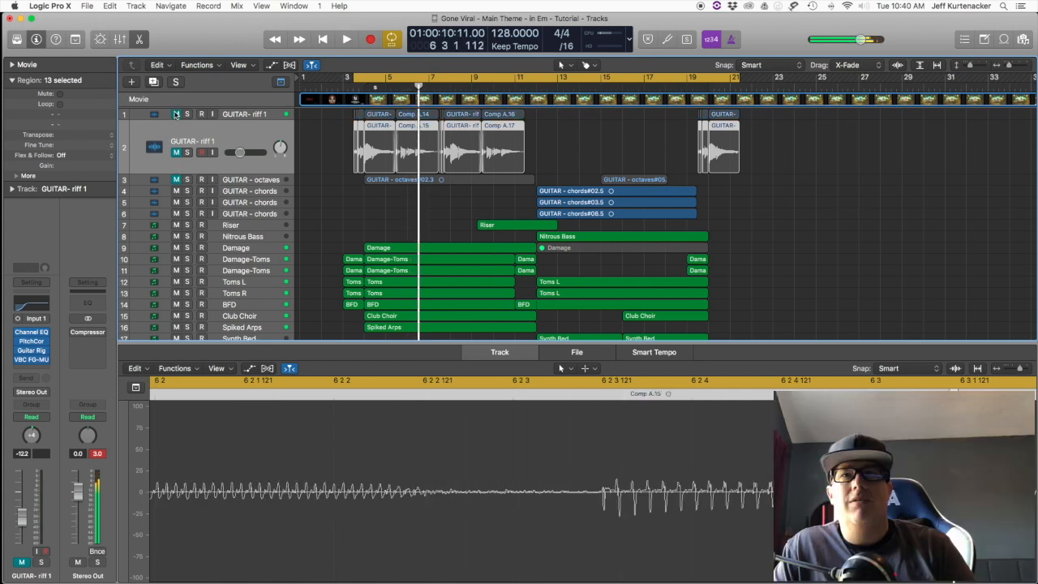
Step: Unmute and solo the second GUITAR- riff 1 track, and view its Guitar Rig amp setup
click(177, 153)
click(186, 153)
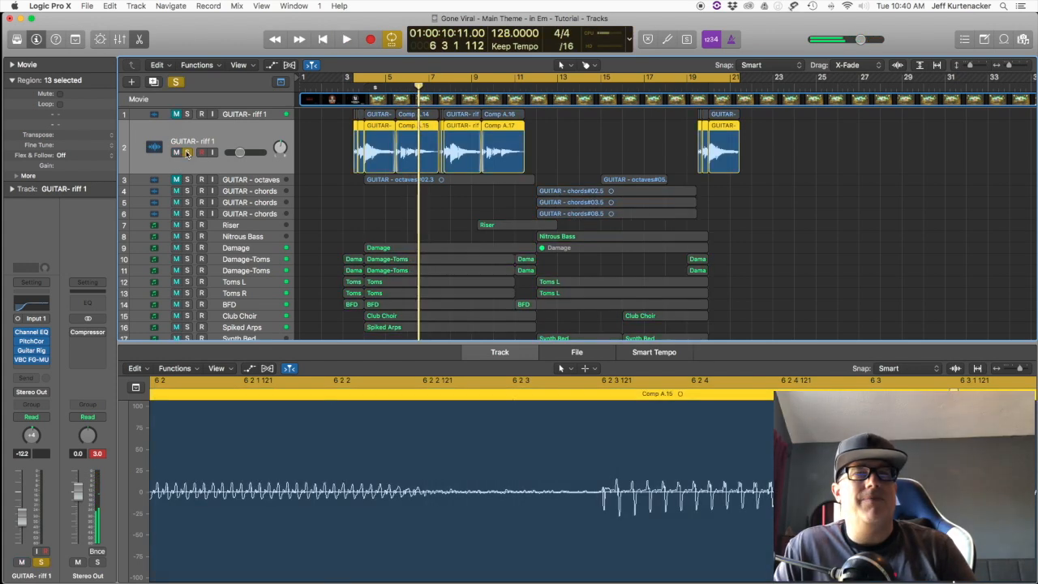
click(33, 351)
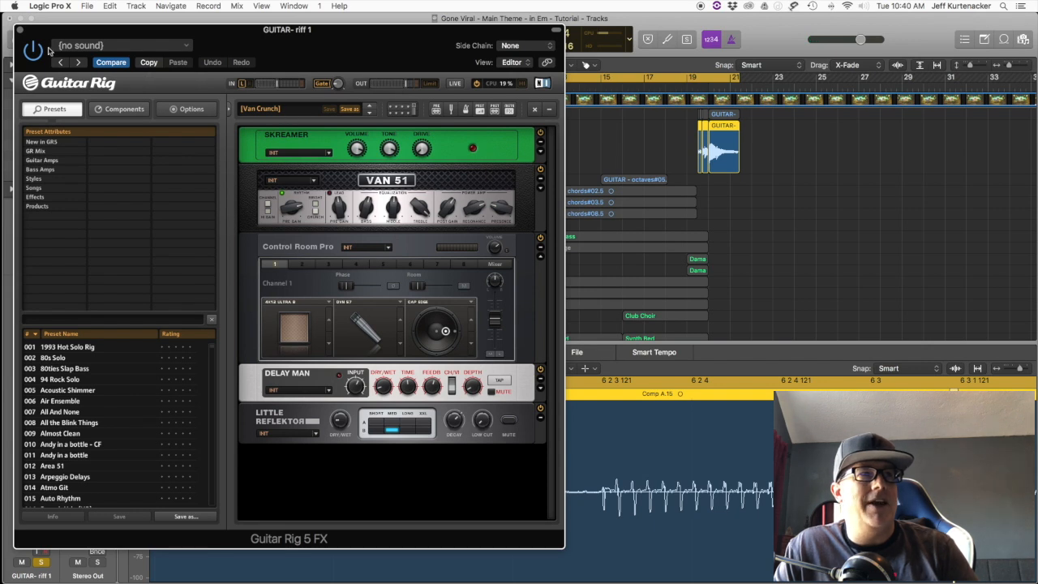
click(20, 30)
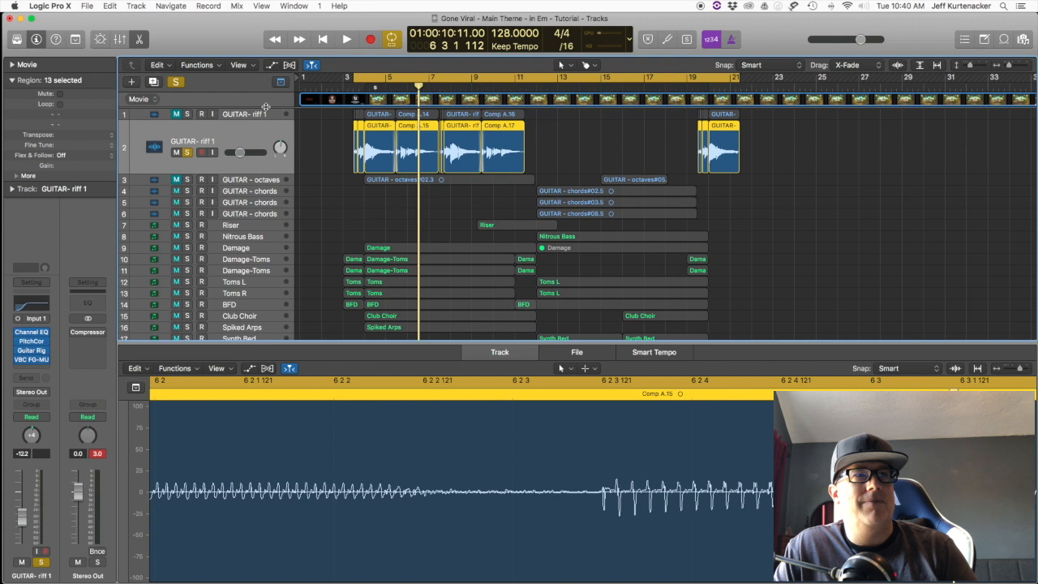
Step: Play a short passage of the soloed second GUITAR- riff 1 track and clear its solo
key(space)
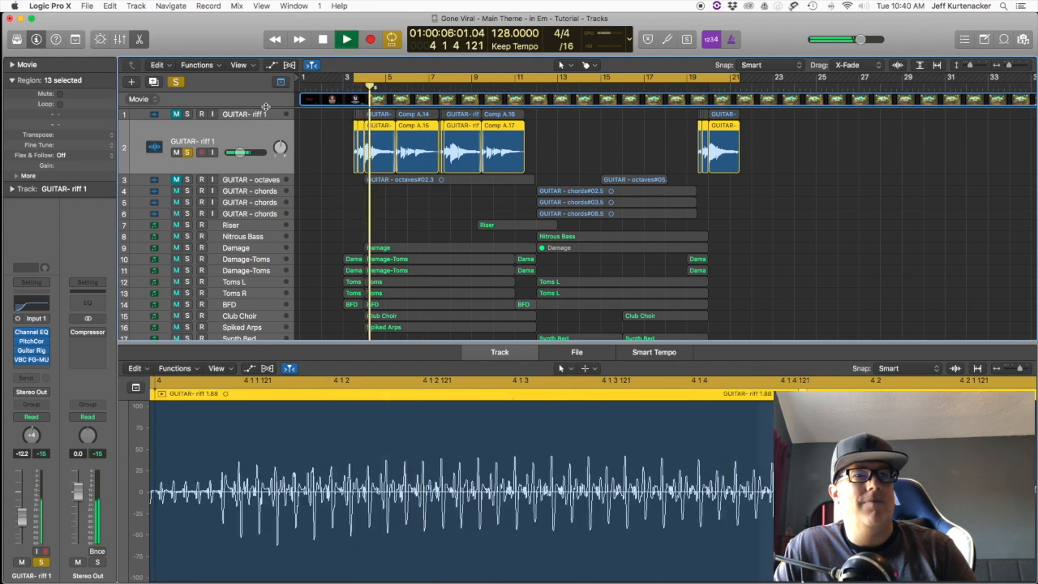
key(space)
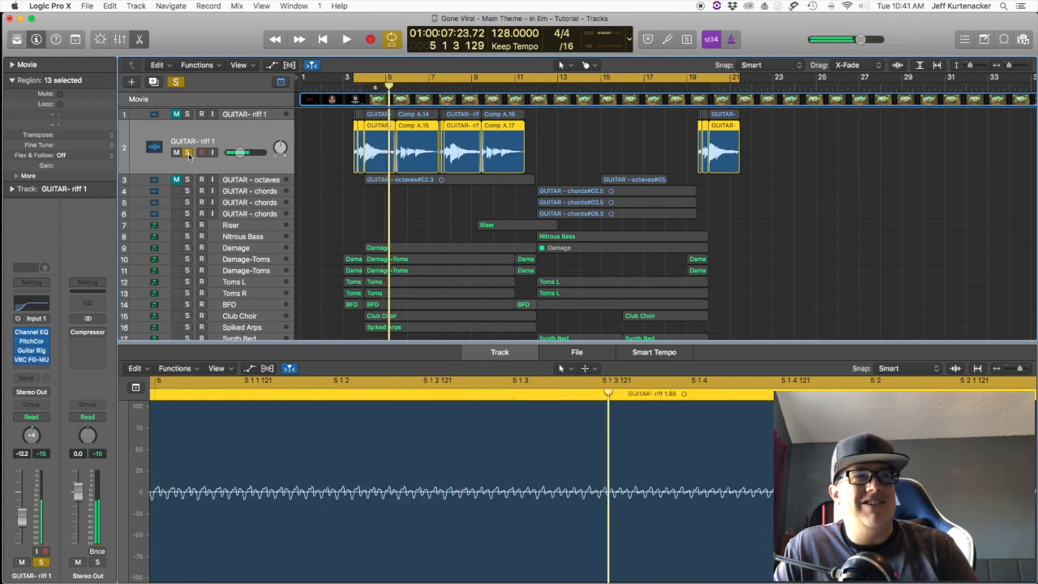
click(187, 153)
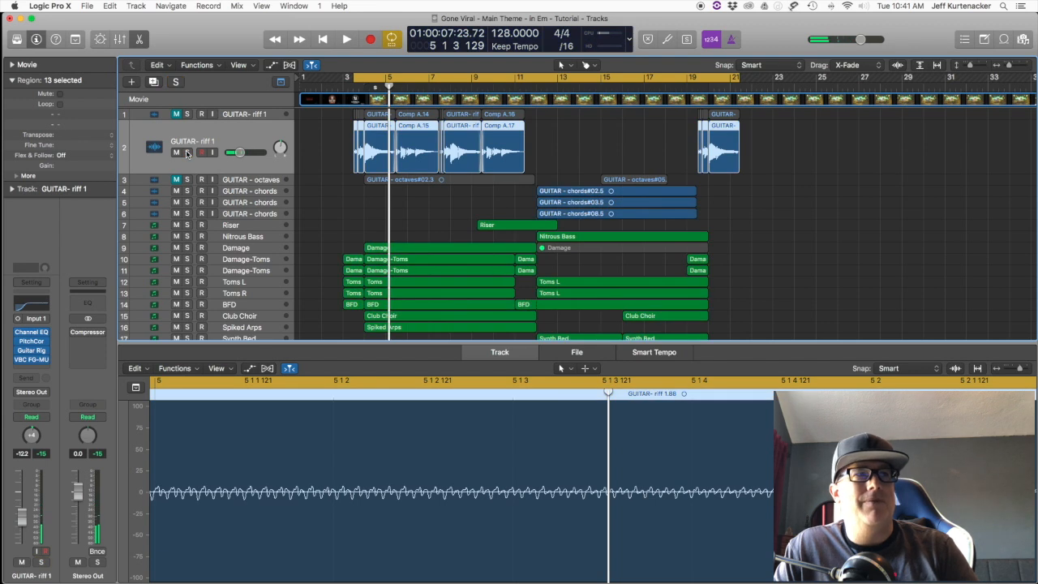
Step: Play the arrangement with the first GUITAR- riff 1 track unmuted and the second muted, bringing the second in during playback
click(176, 115)
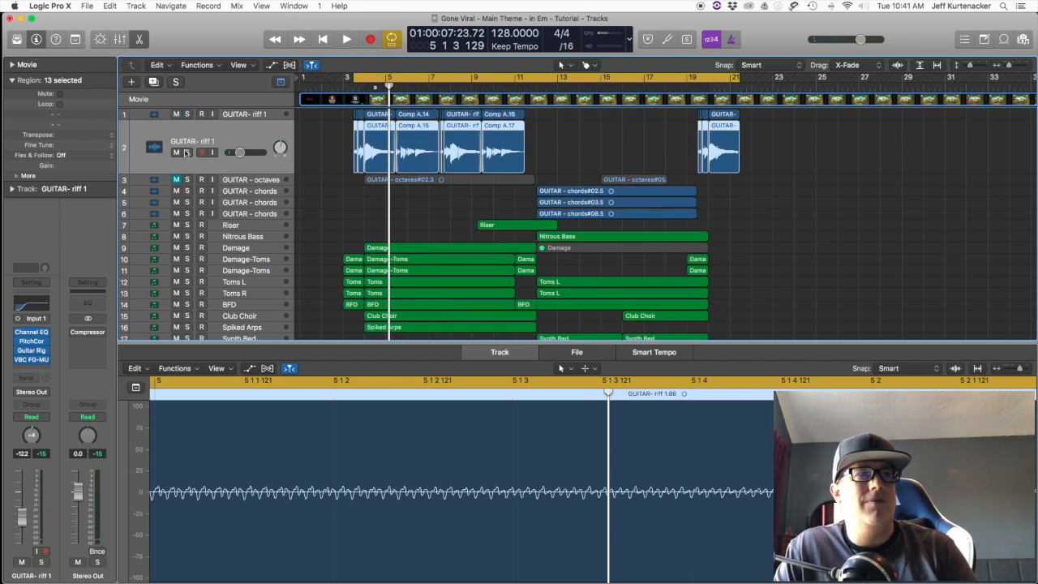
click(177, 152)
key(space)
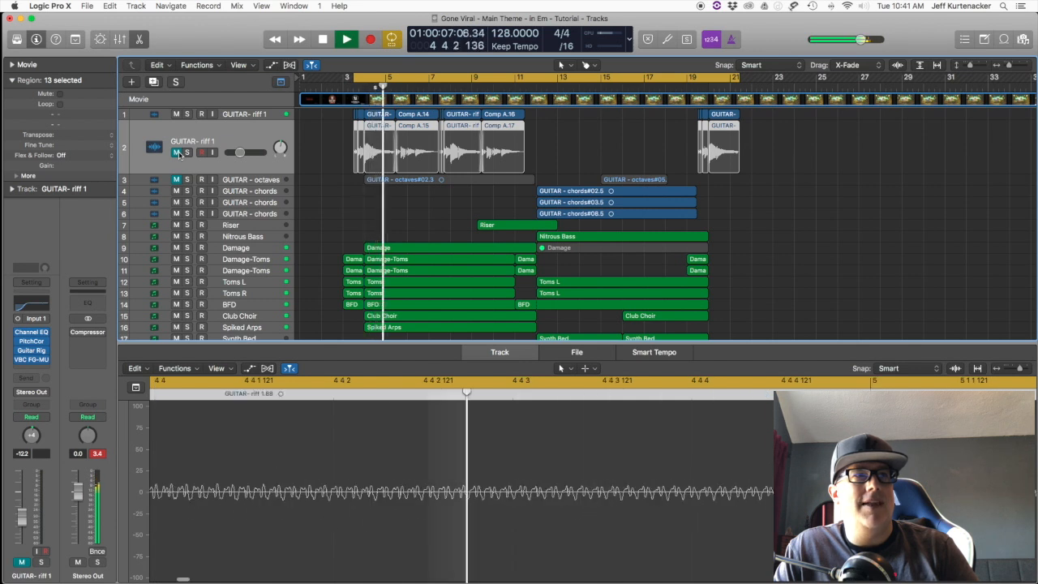
click(176, 152)
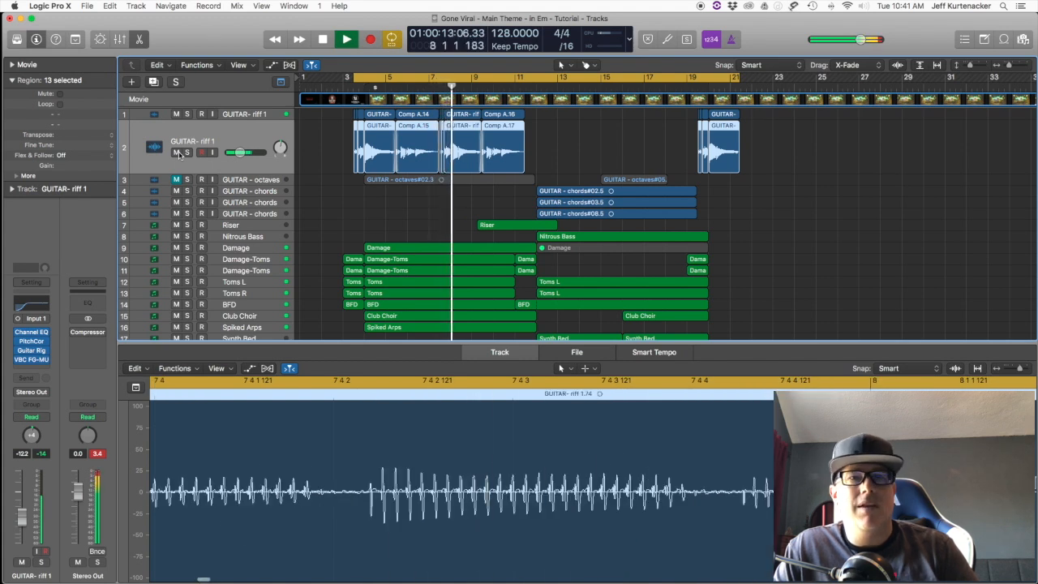
key(space)
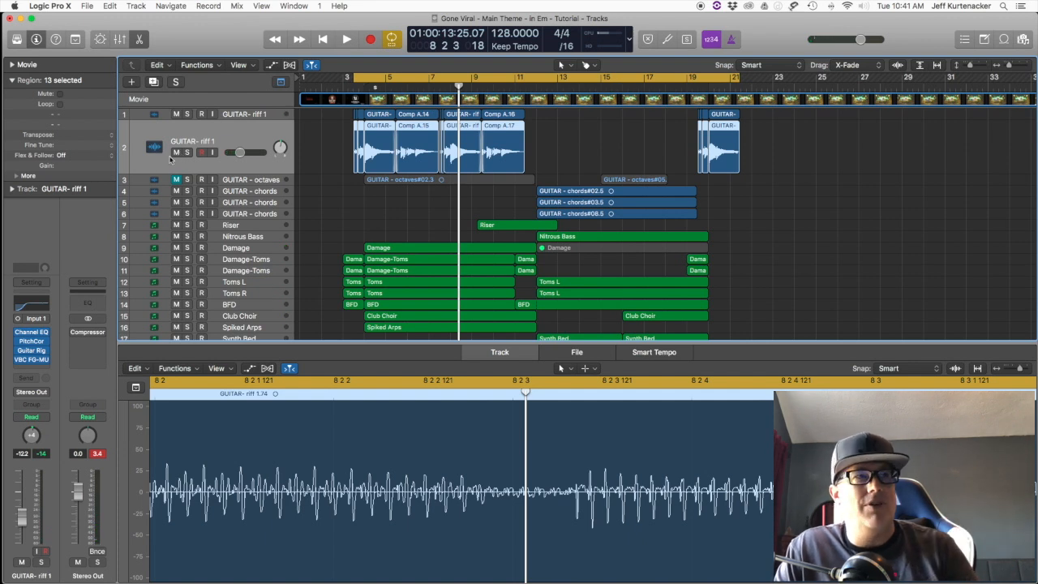
Step: Unmute and solo the GUITAR - octaves track, and play it from bar 3 beat 3
click(177, 180)
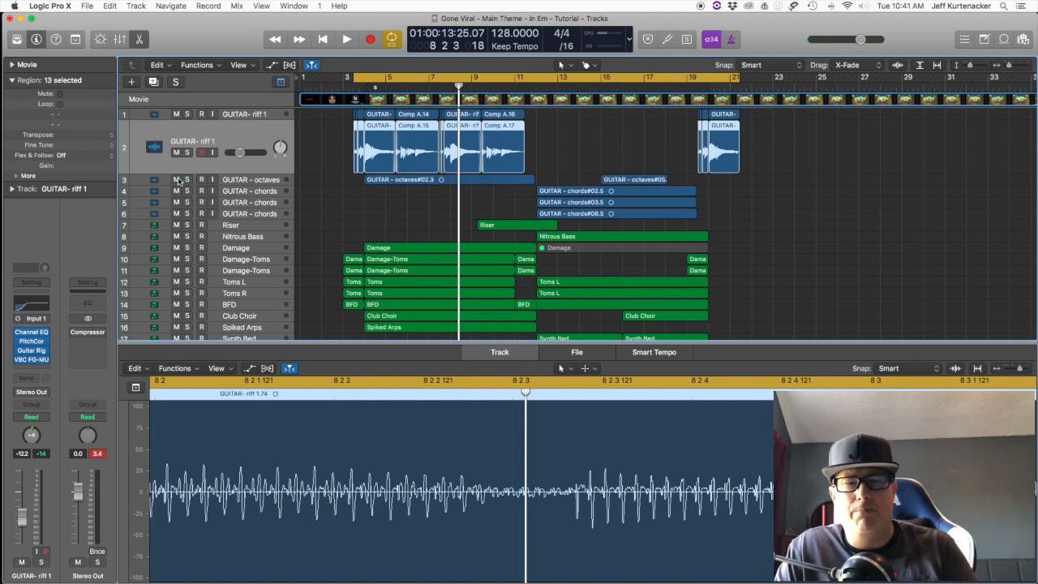
click(233, 179)
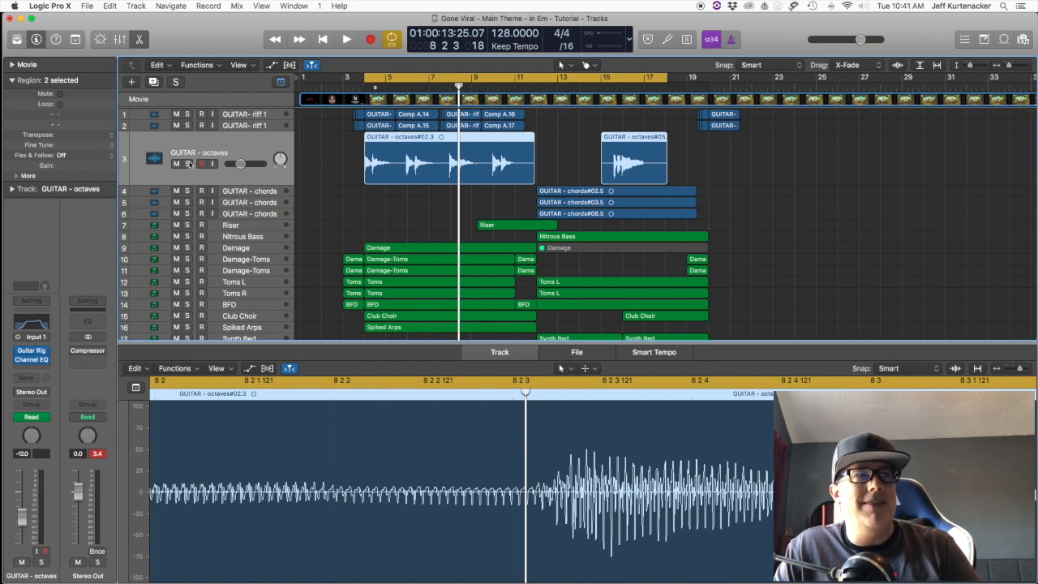
click(187, 164)
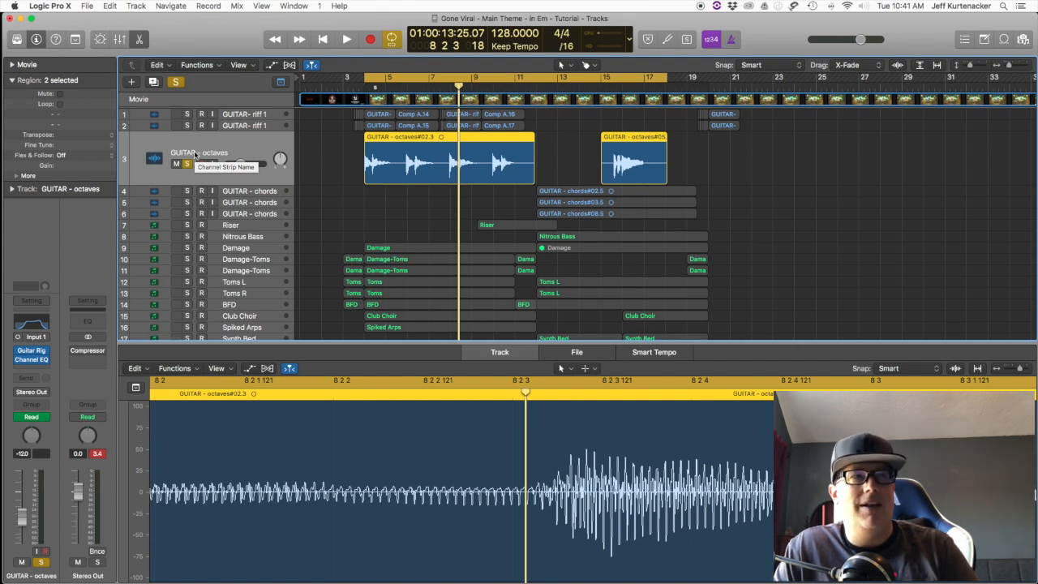
click(355, 86)
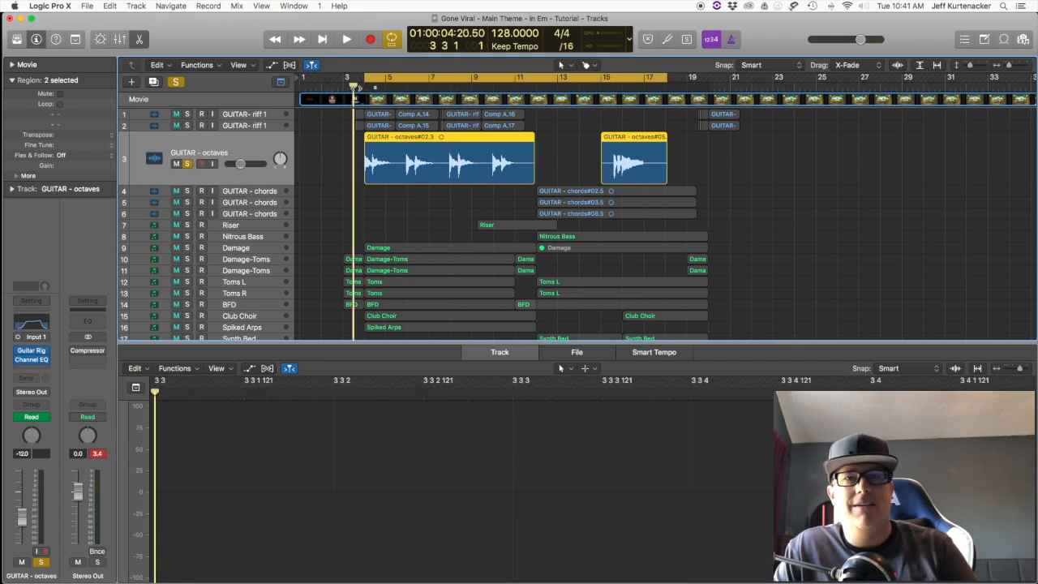
key(space)
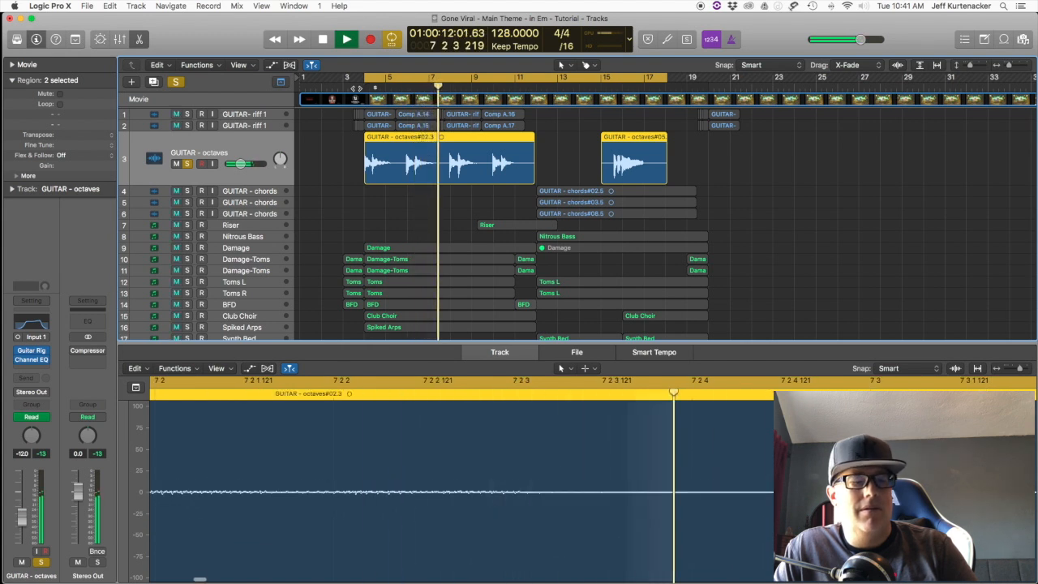
Step: Turn off cycling, clear the GUITAR - octaves solo, and play the full arrangement from bar 3 beat 3
key(space)
key(c)
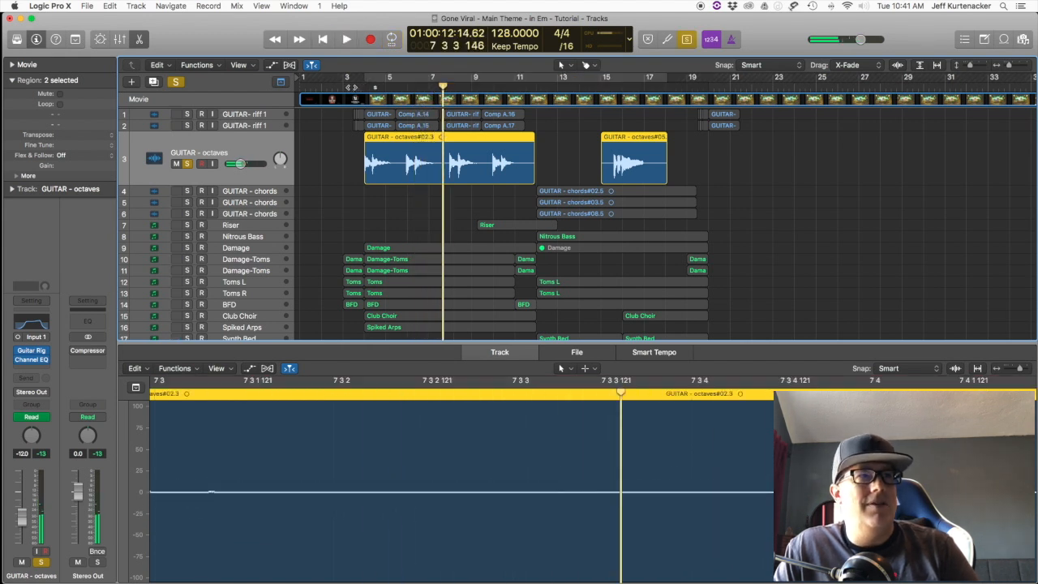
click(353, 87)
click(187, 164)
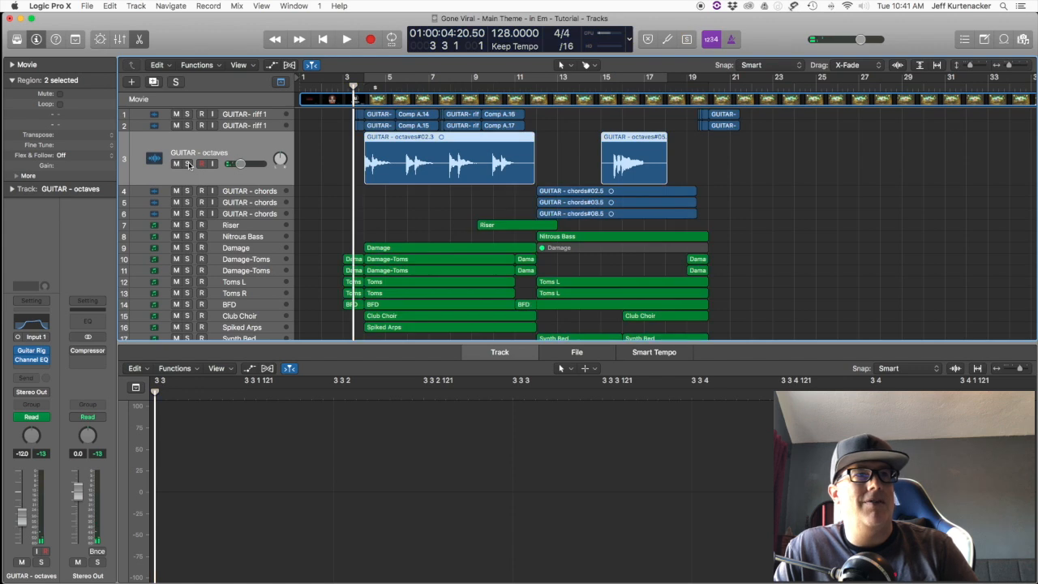
key(space)
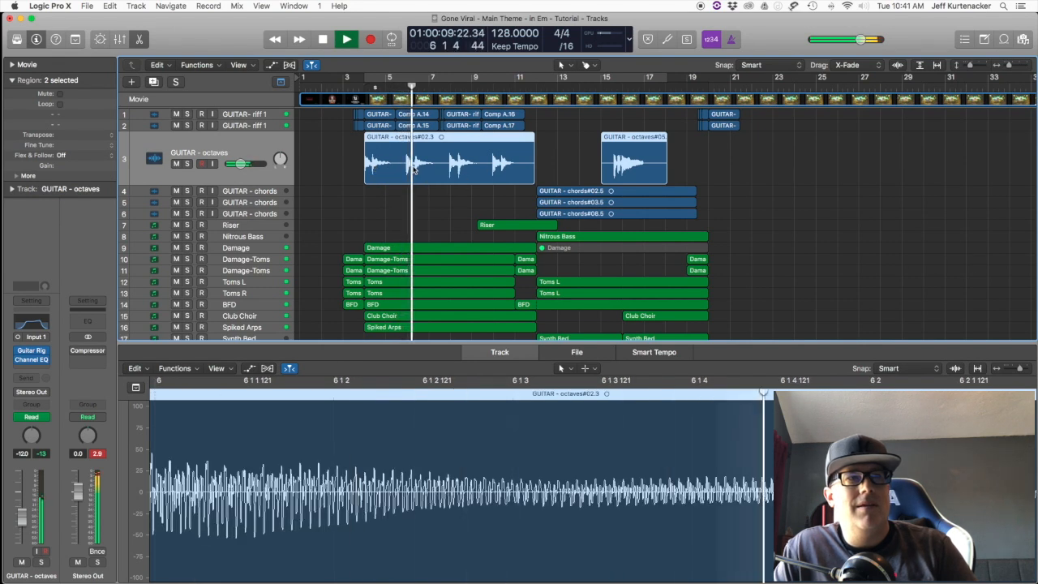
key(space)
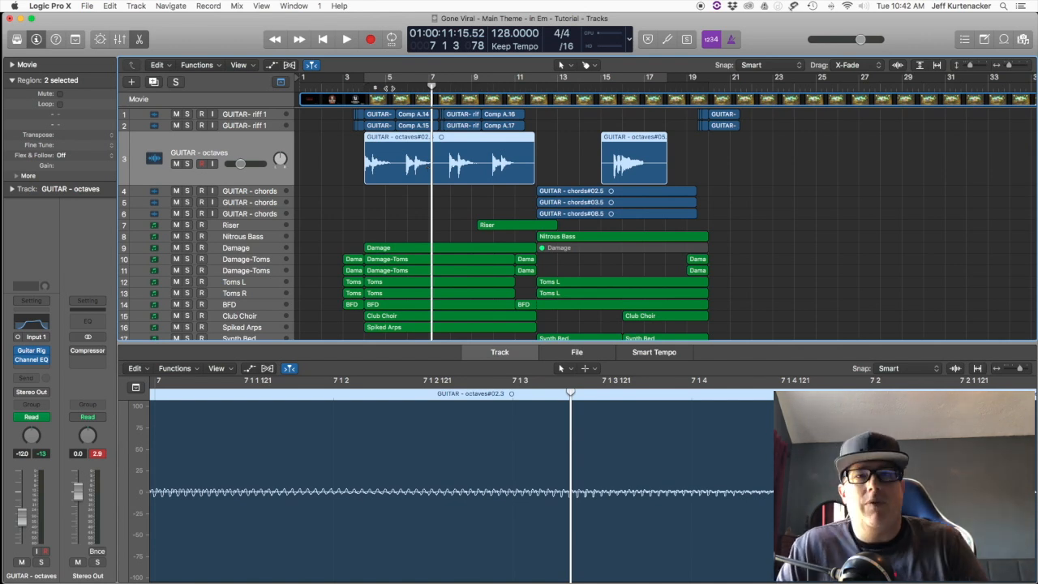
Step: Solo the BFD track and play a short passage of it from bar 12
click(344, 86)
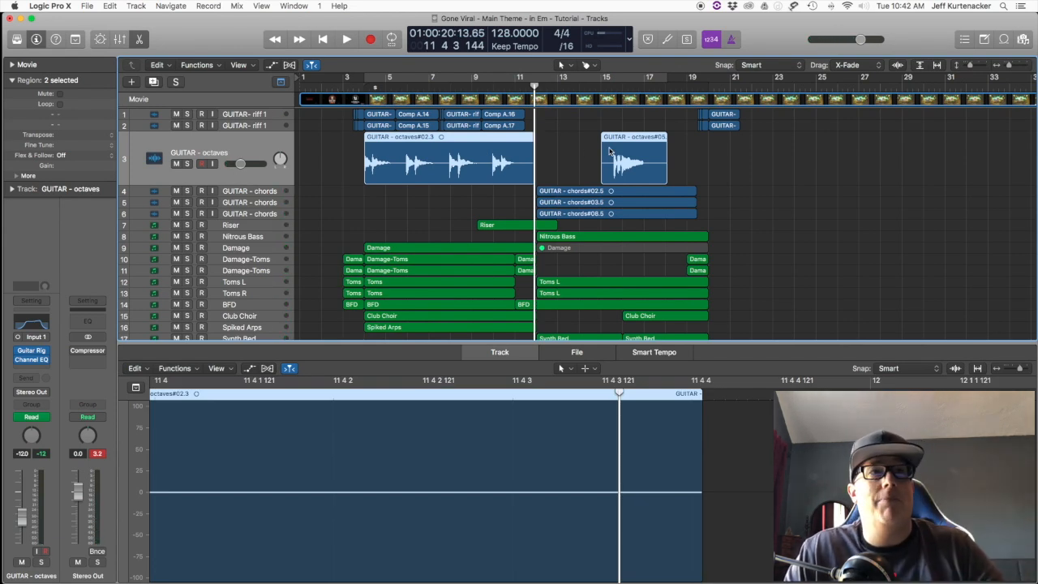
scroll(567, 157, down, 1)
scroll(566, 158, up, 1)
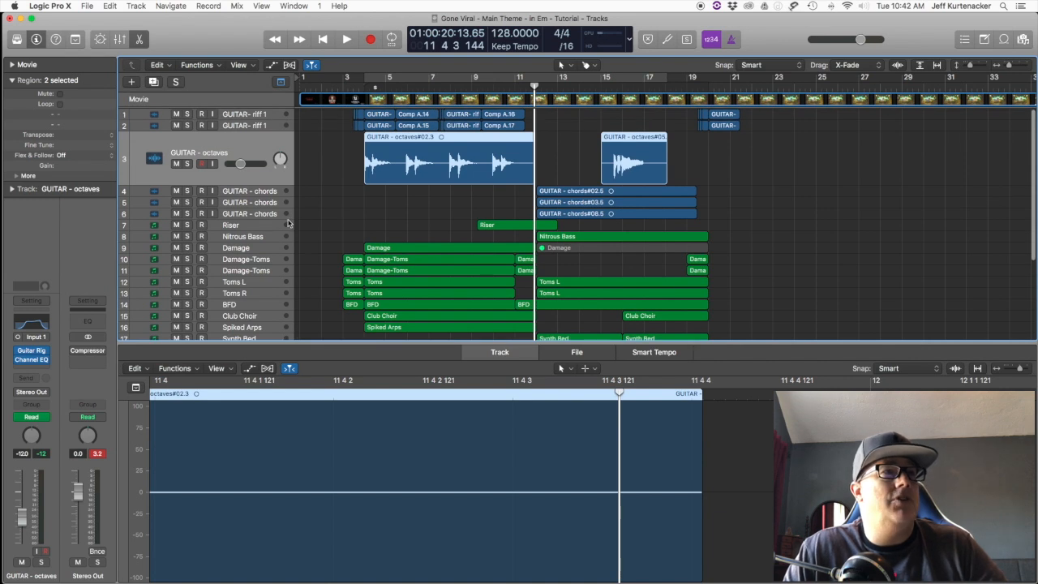
scroll(374, 218, down, 5)
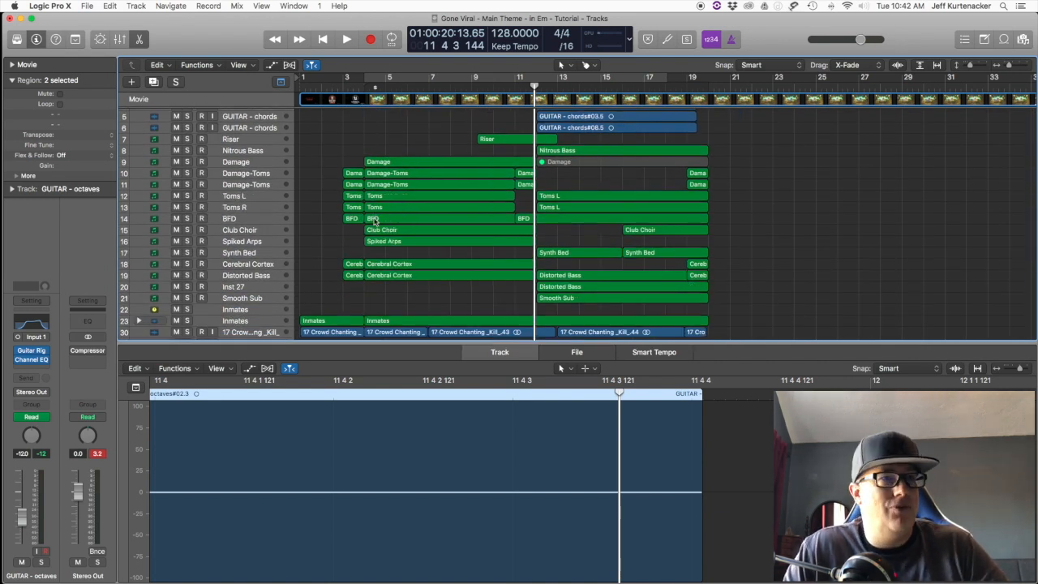
click(187, 219)
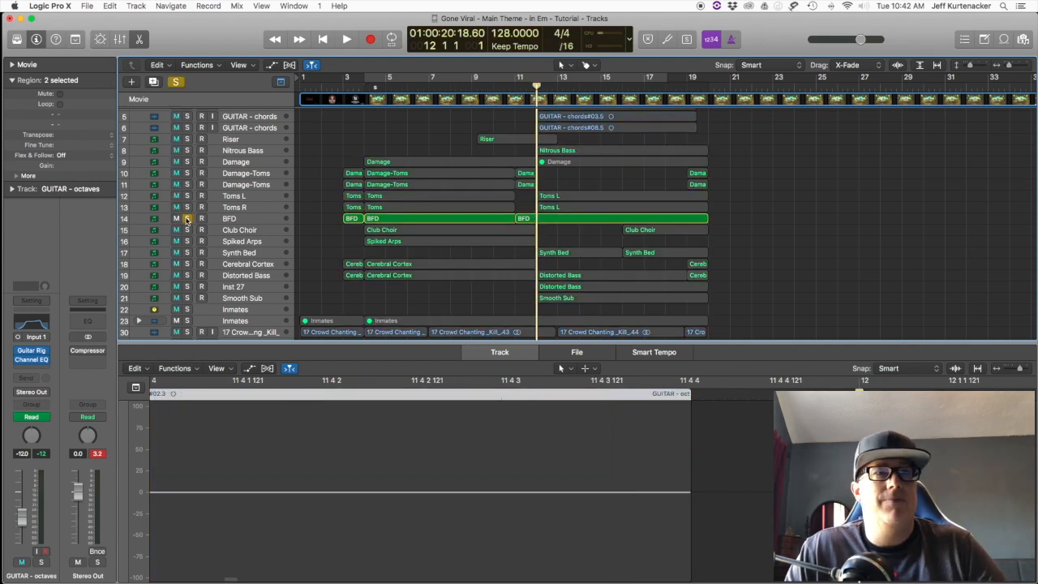
key(space)
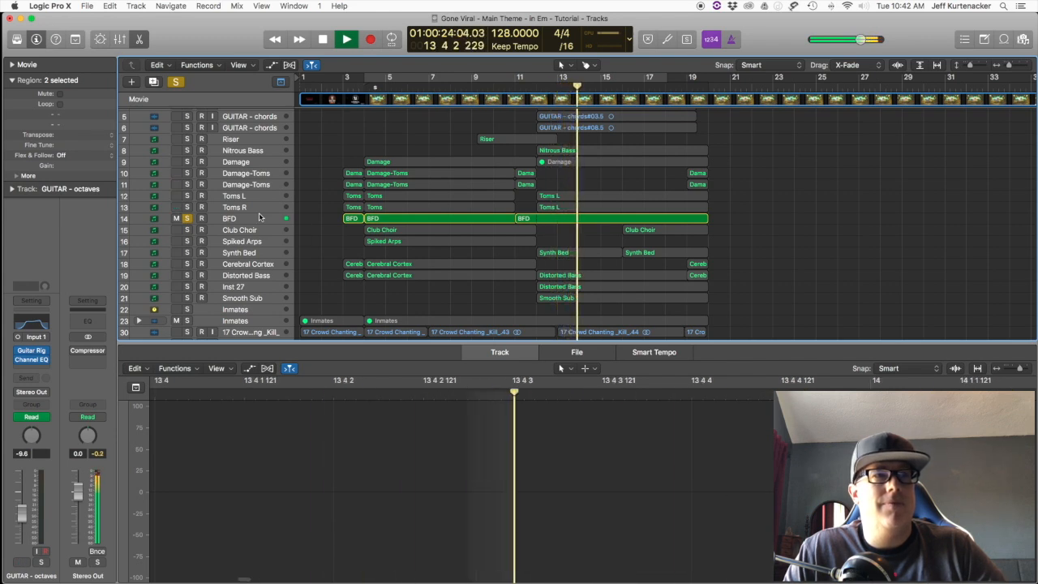
key(space)
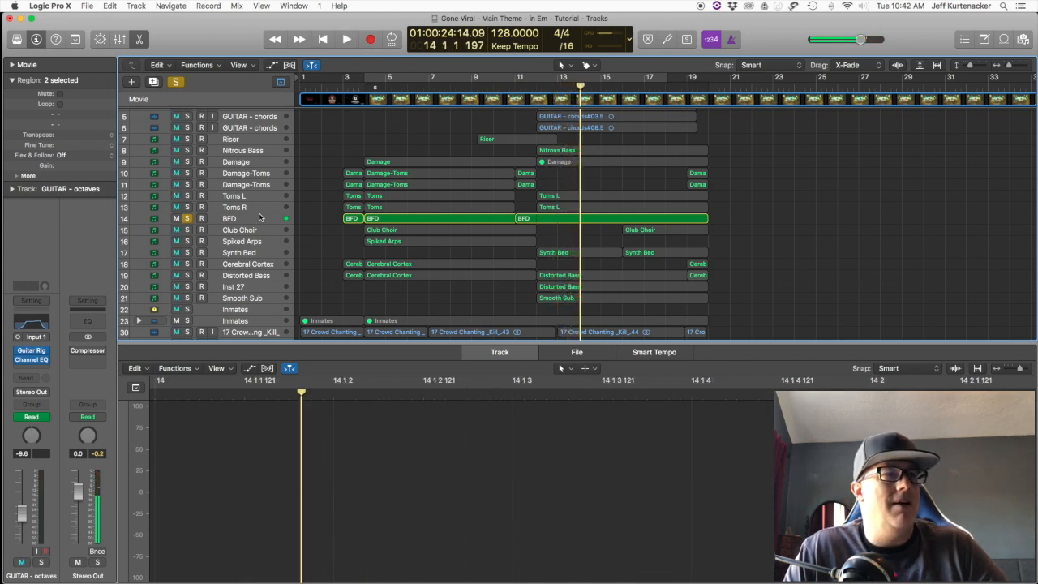
Step: Add the Toms R and Toms L tracks to the BFD solo and play them together from bar 12
click(186, 207)
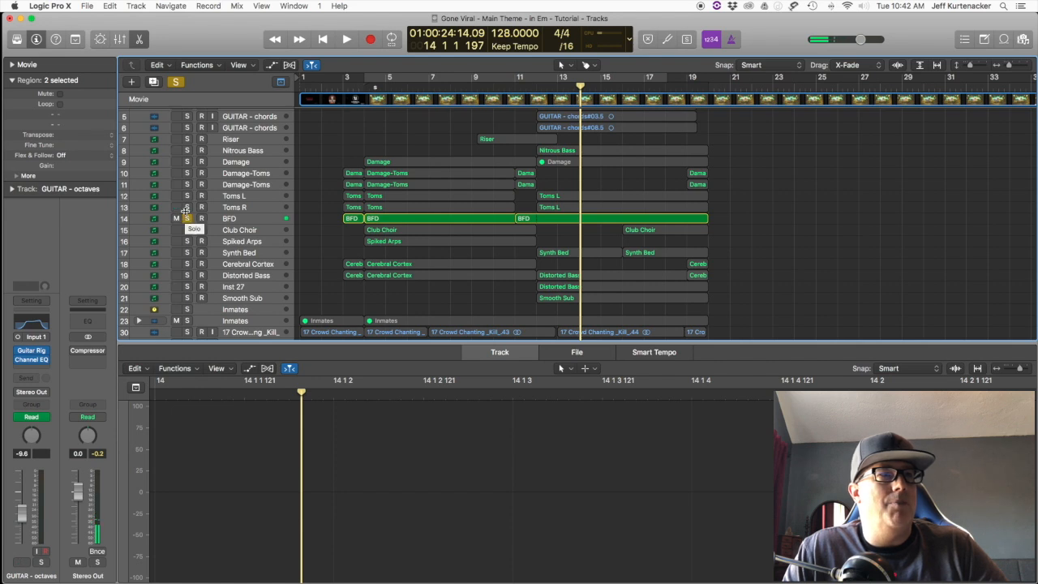
click(187, 196)
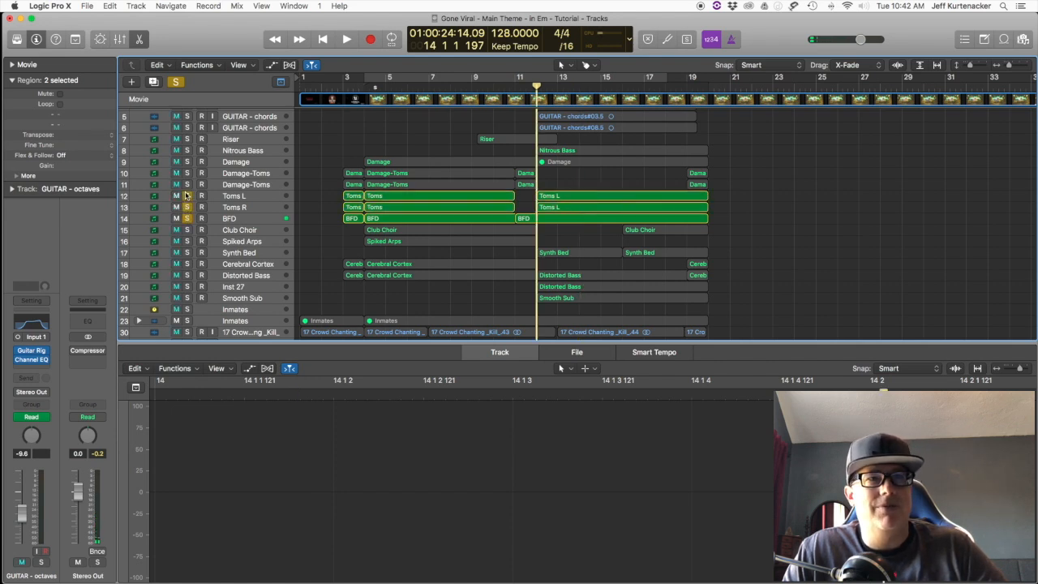
key(space)
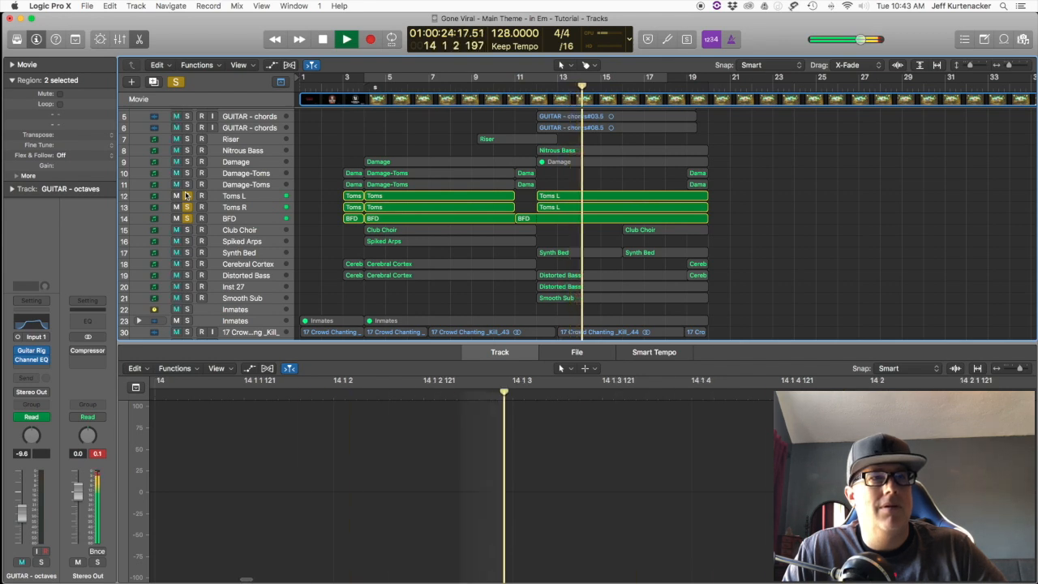
key(space)
Step: Solo only the Nitrous Bass track and play it from bar 12 while viewing its Omnisphere patch
click(187, 150)
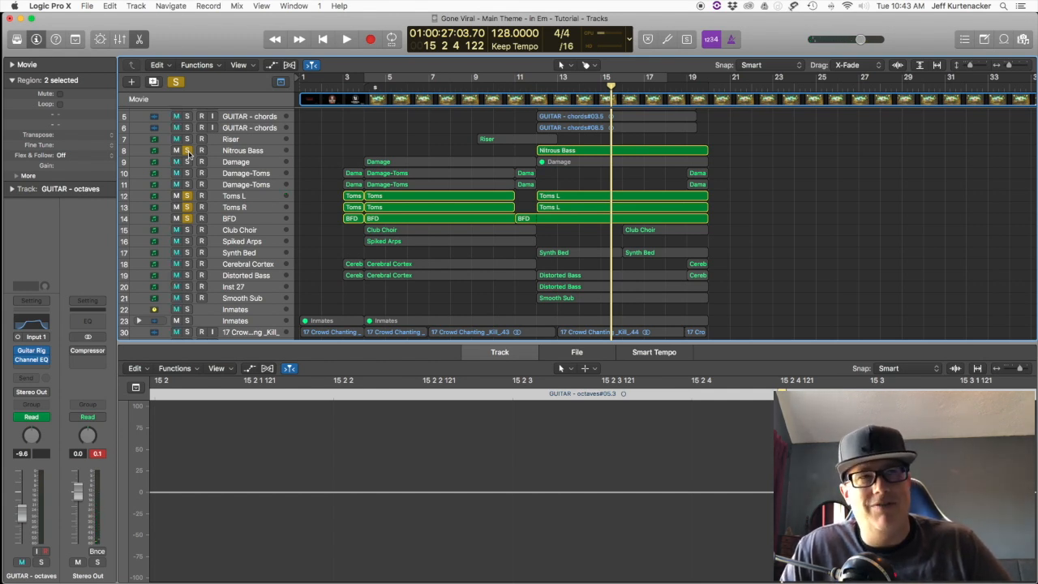
click(260, 152)
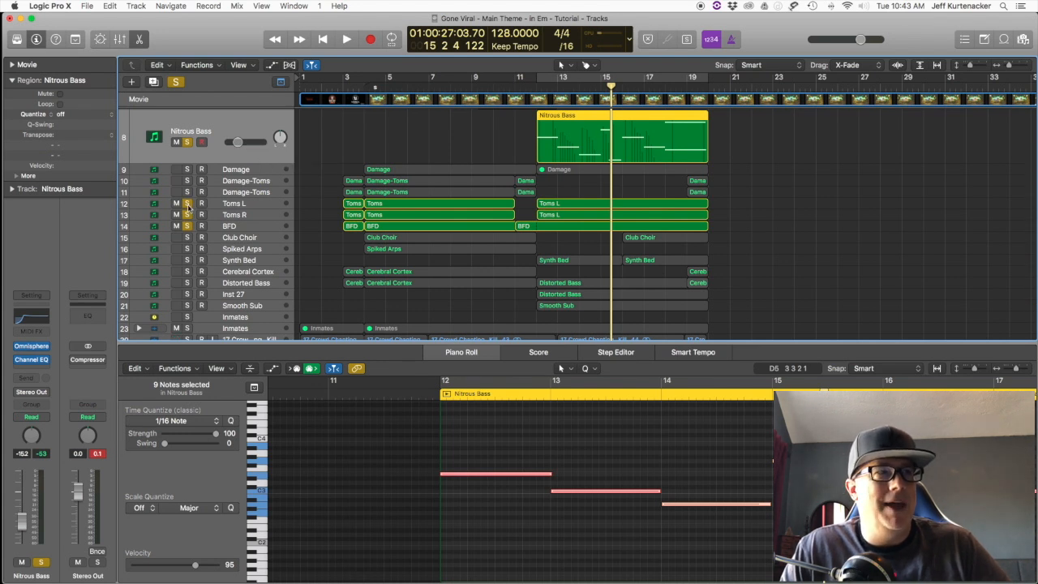
drag(187, 204, 188, 236)
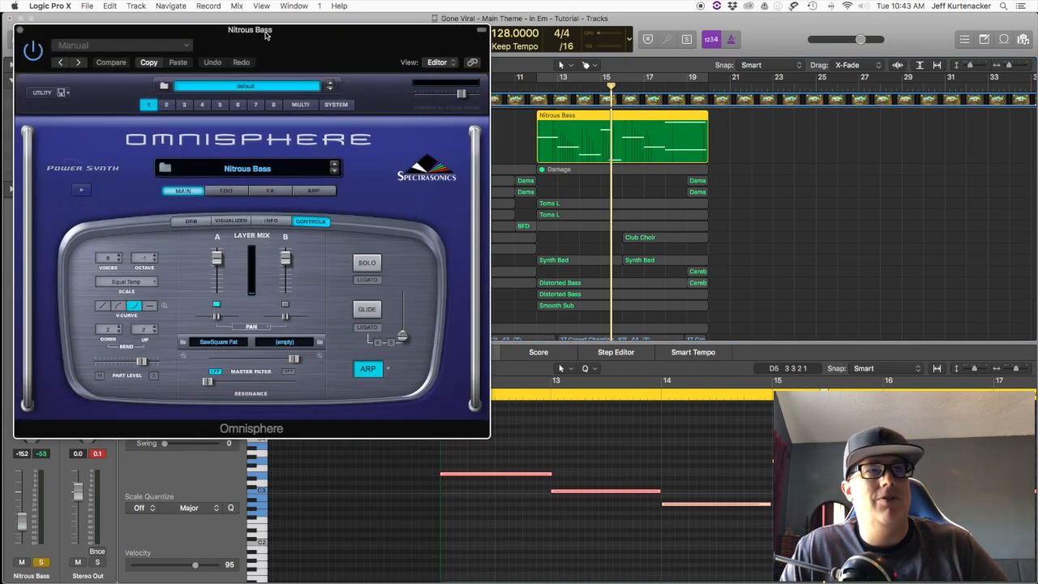
key(space)
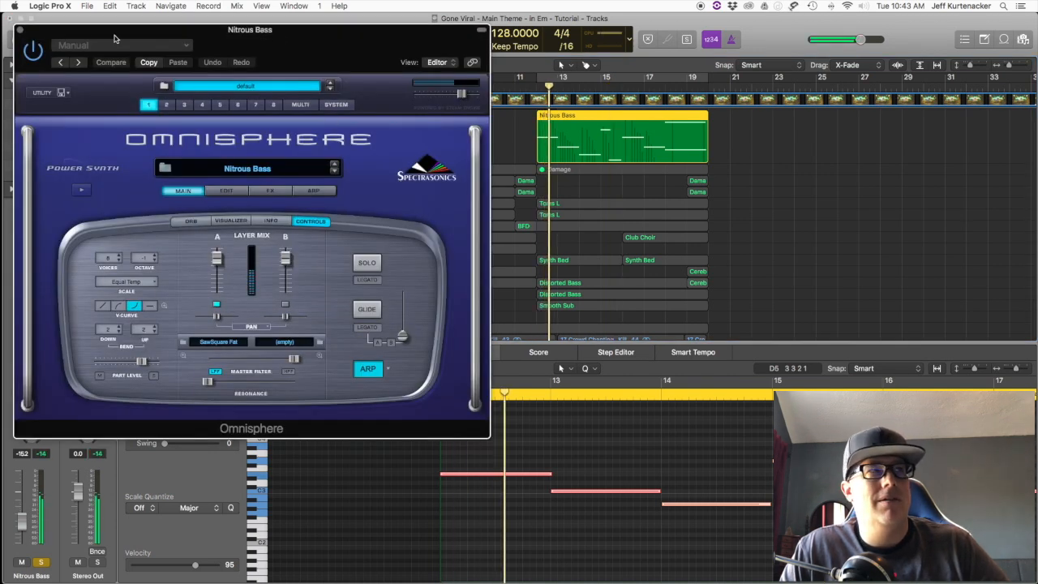
click(18, 30)
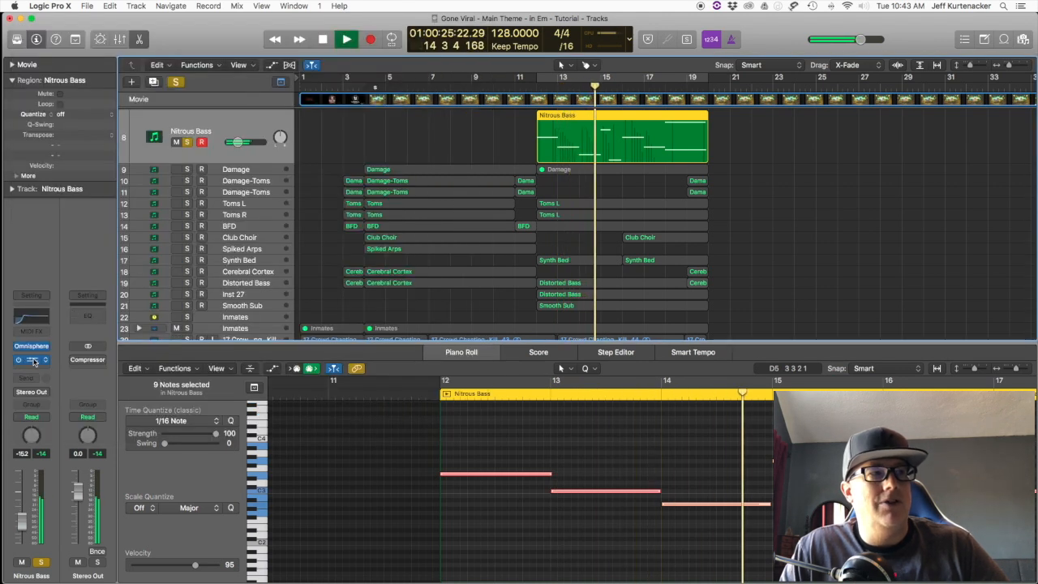
Step: View the Nitrous Bass track's Channel EQ and compare its sound bypassed and enabled
click(33, 360)
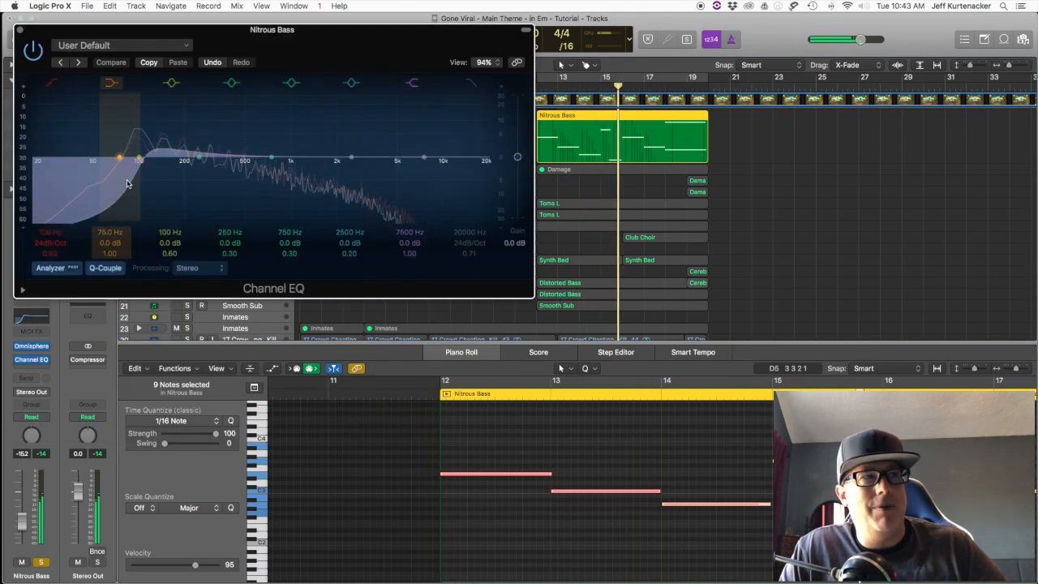
click(32, 50)
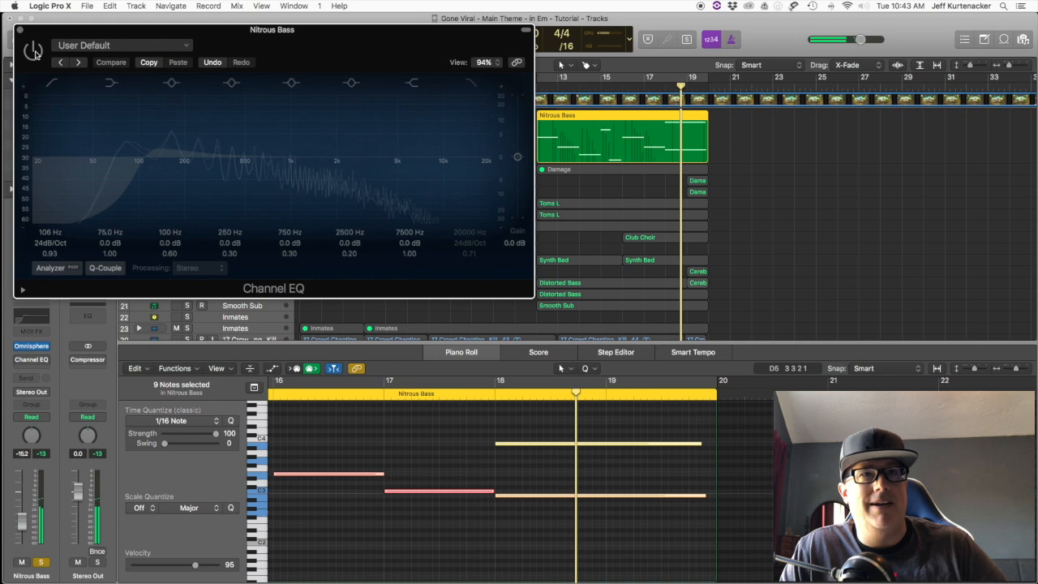
click(33, 52)
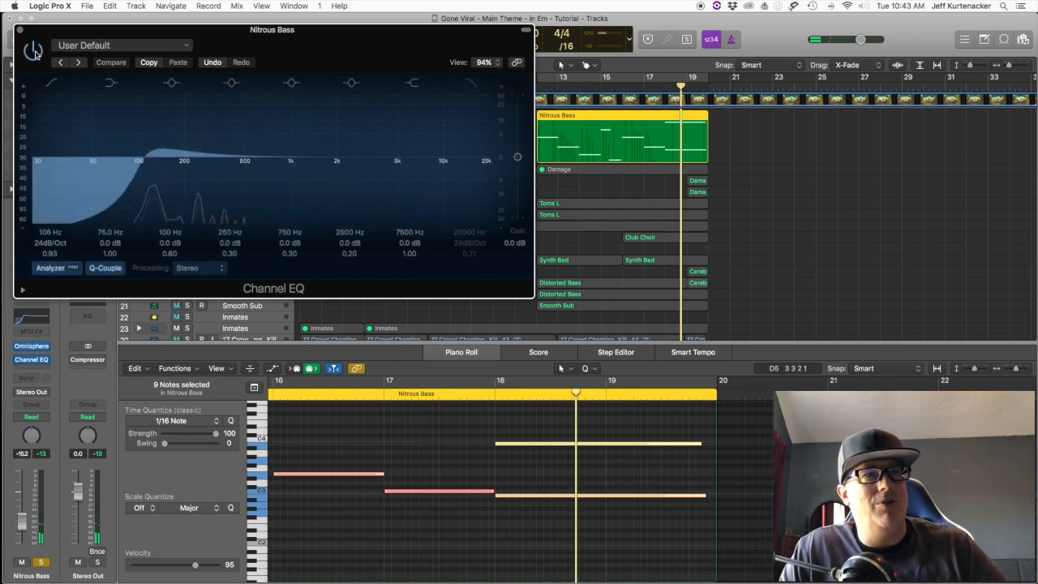
click(35, 53)
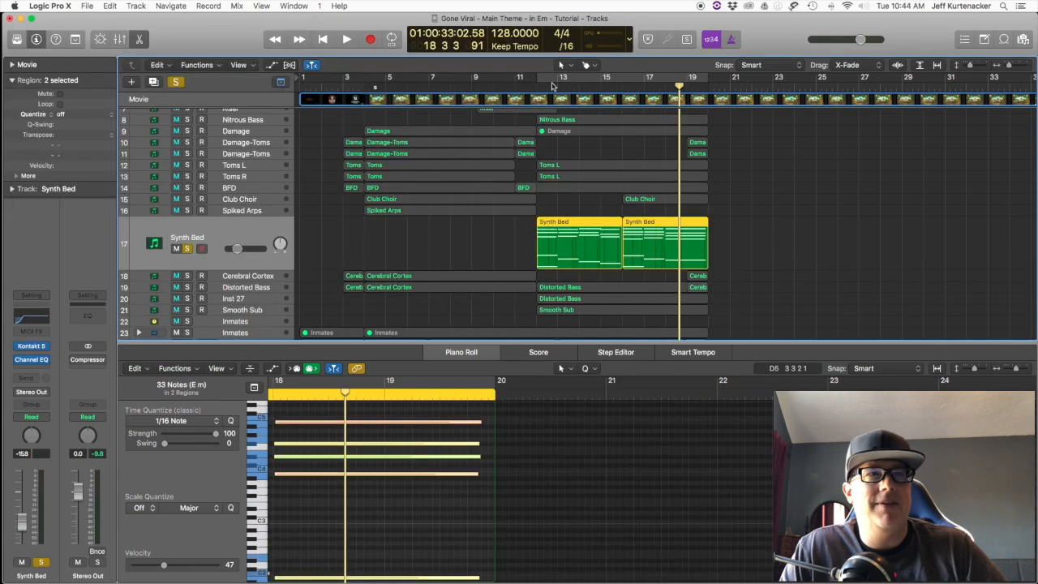
Step: Cycle the soloed Synth Bed track from bar 12, view its Kontakt 5 instrument, and clear the solo
key(c)
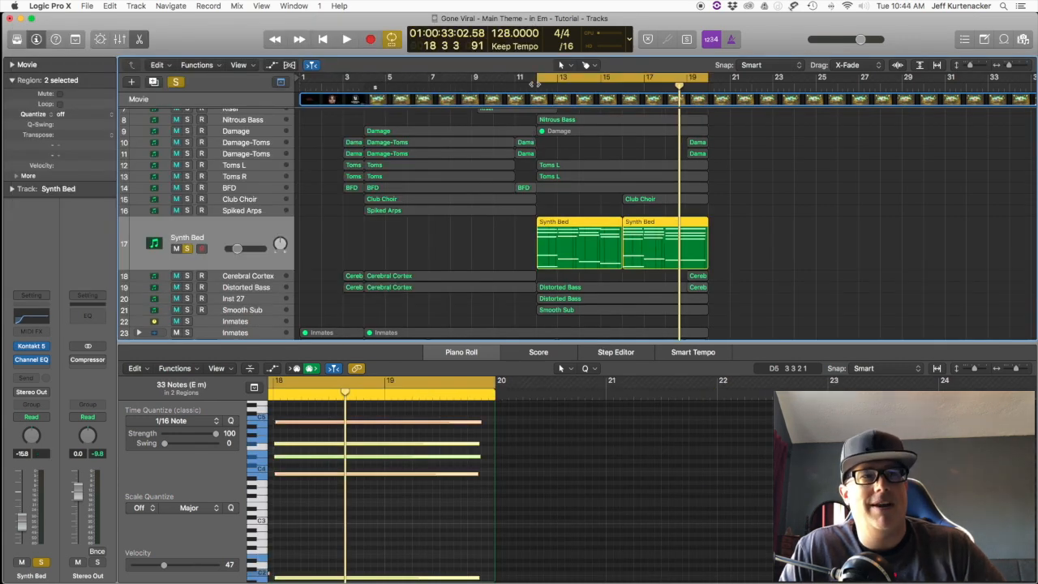
key(space)
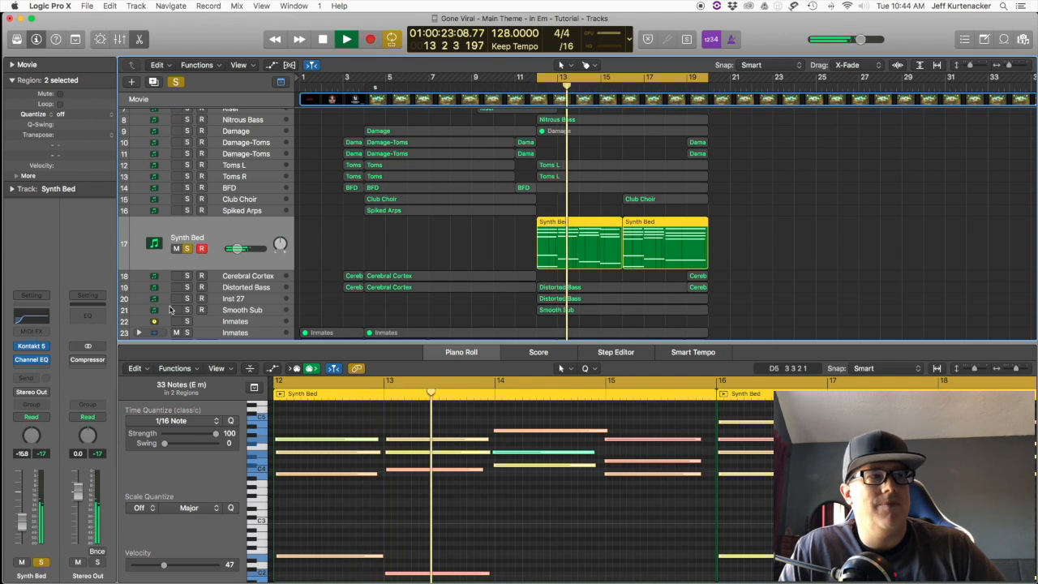
click(33, 347)
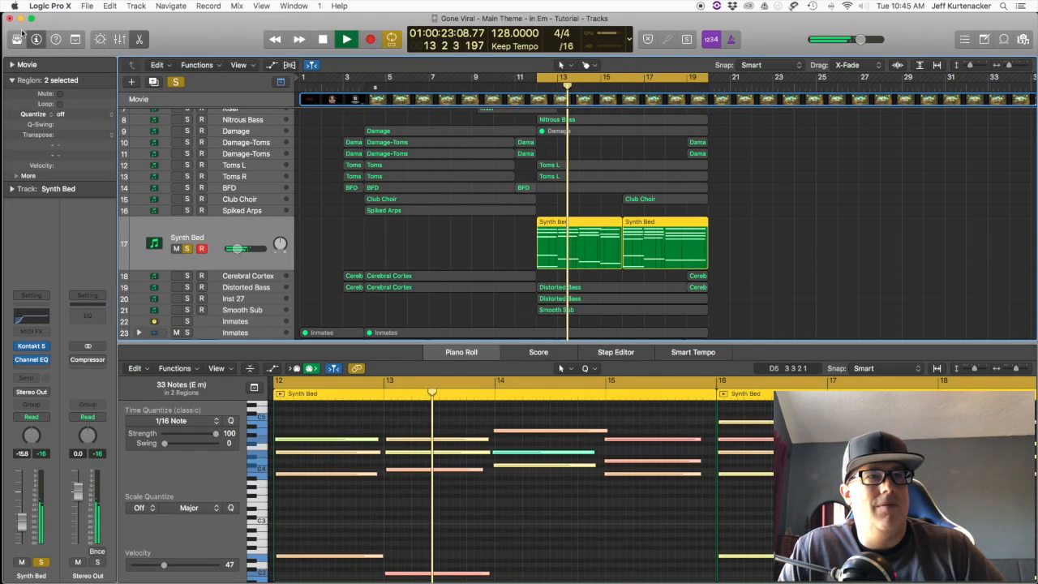
click(20, 31)
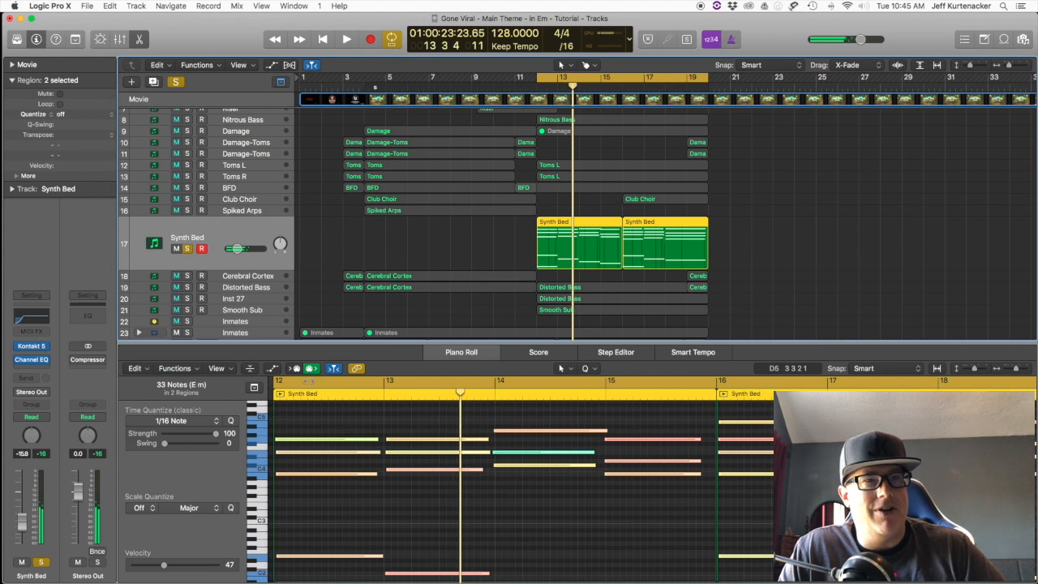
click(187, 248)
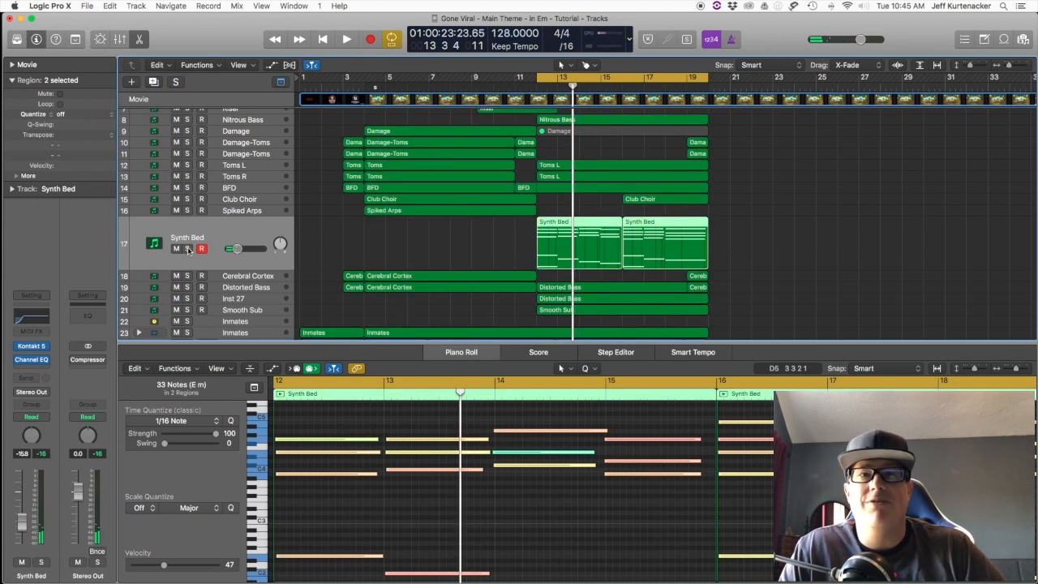
Step: Solo the Distorted Bass and Inst 27 tracks and play a short passage of them together
scroll(267, 293, down, 2)
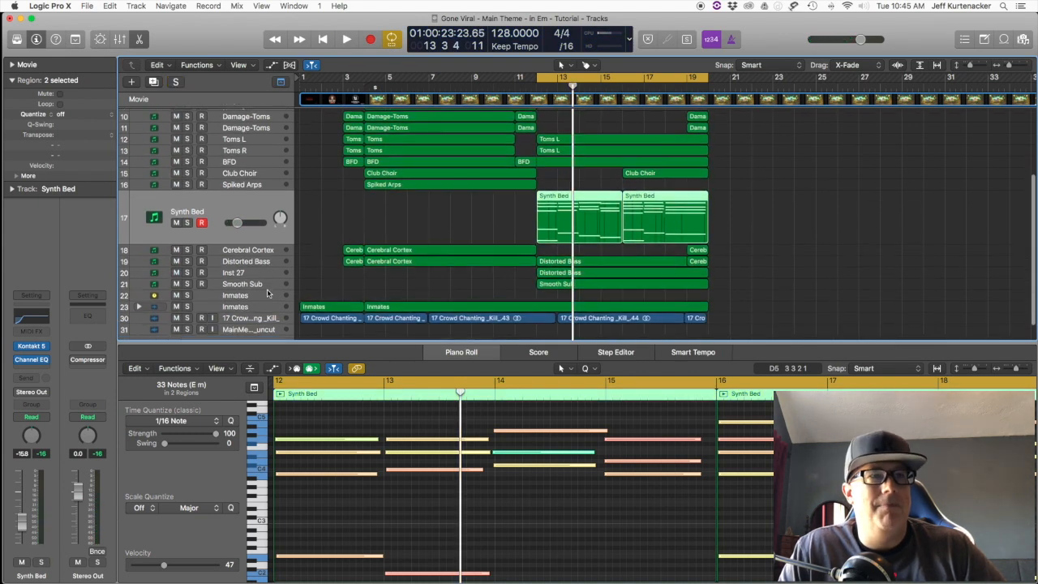
scroll(267, 293, down, 2)
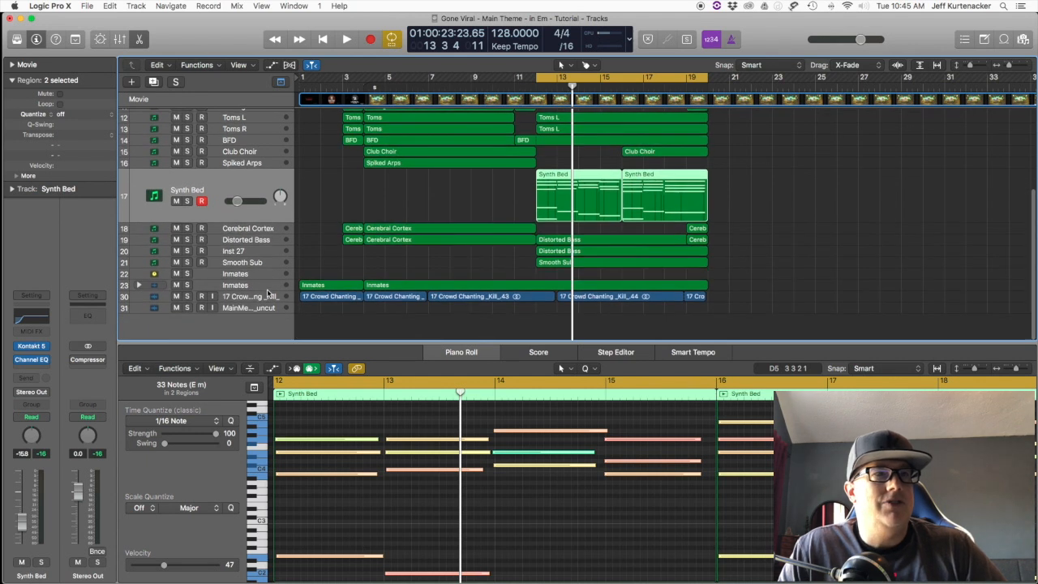
scroll(267, 292, up, 5)
scroll(267, 292, down, 1)
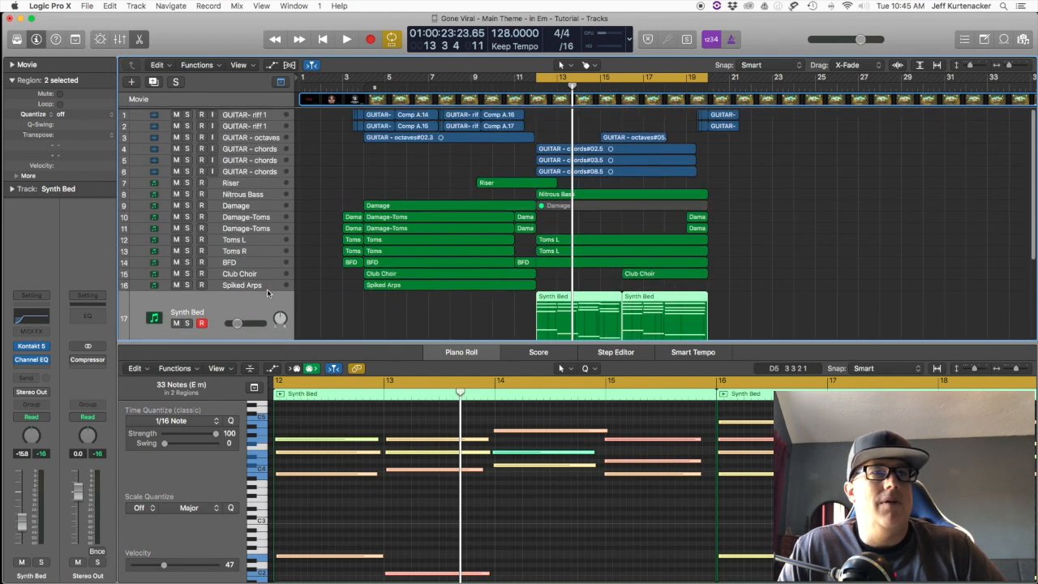
scroll(267, 293, down, 4)
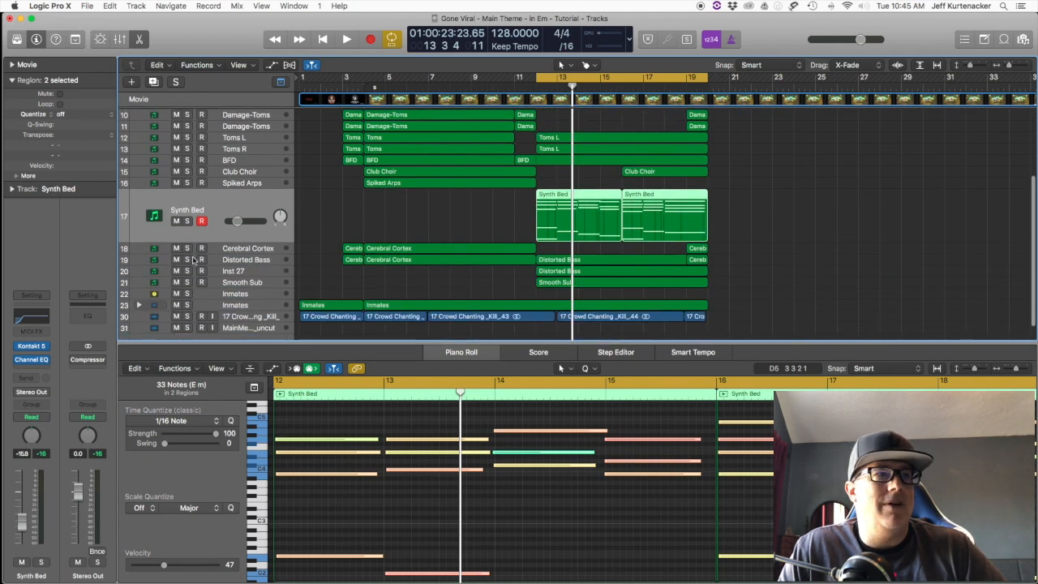
click(209, 261)
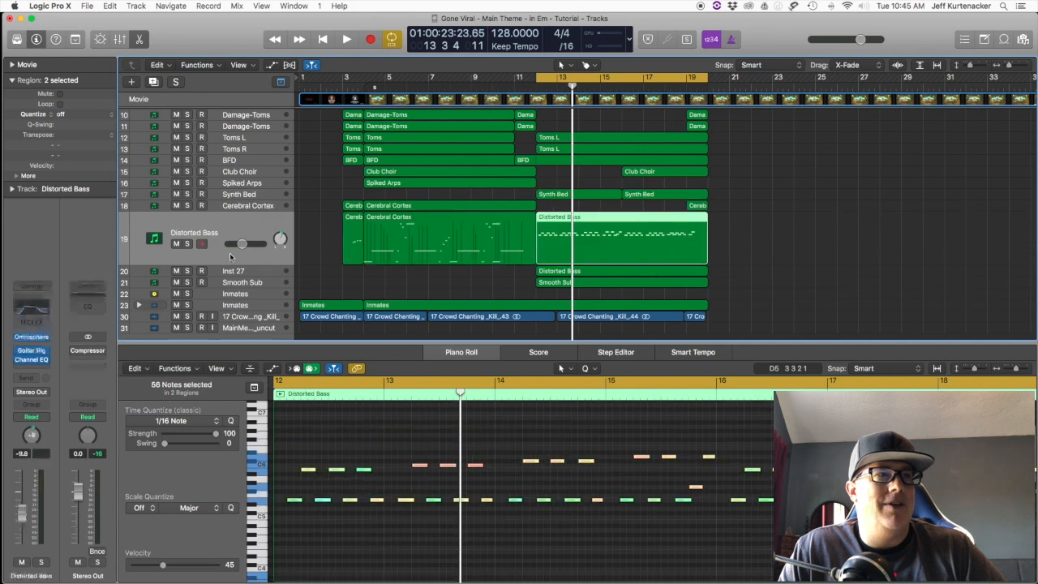
click(186, 244)
click(187, 271)
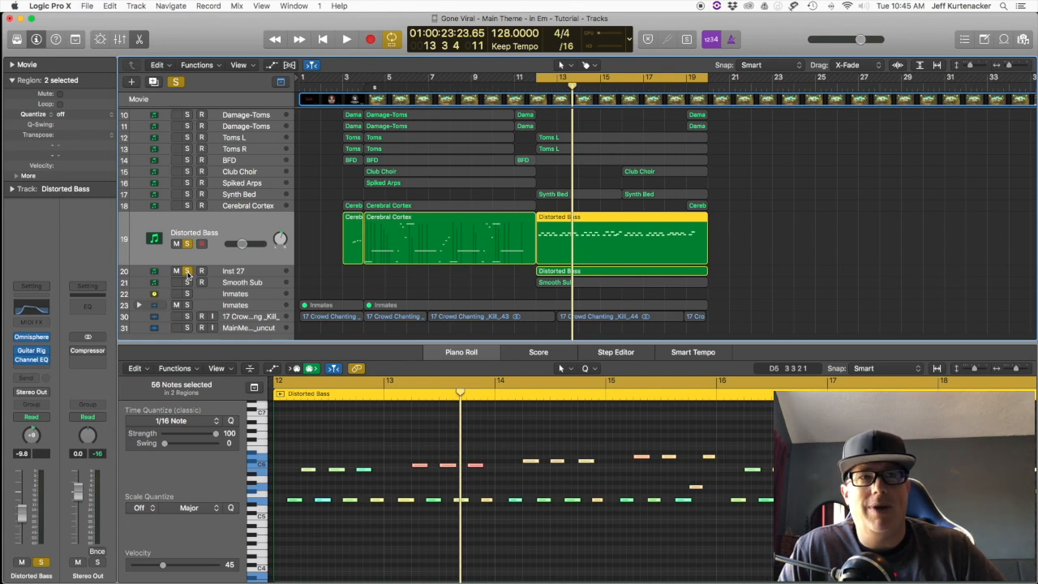
key(space)
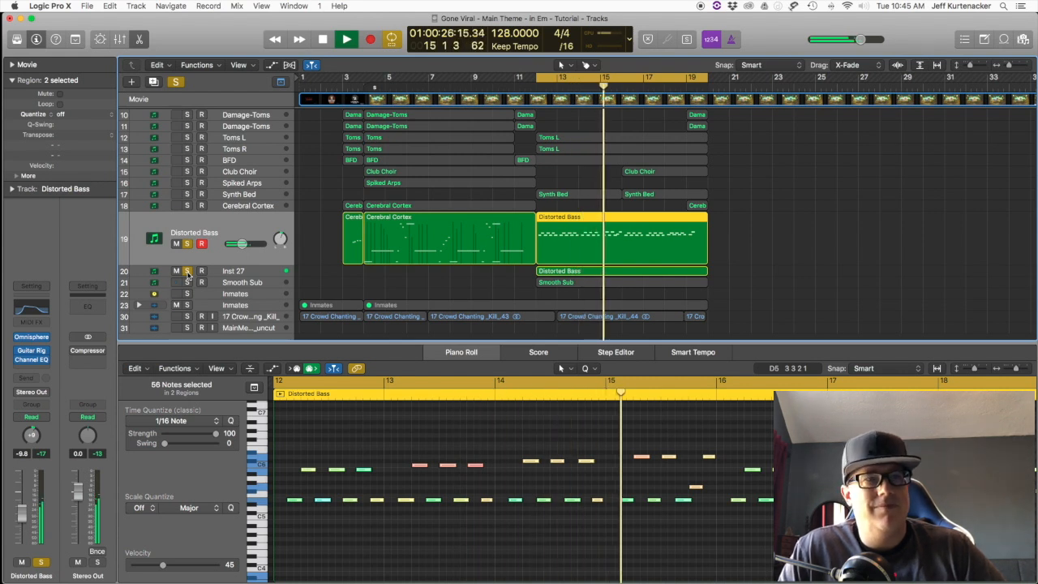
key(space)
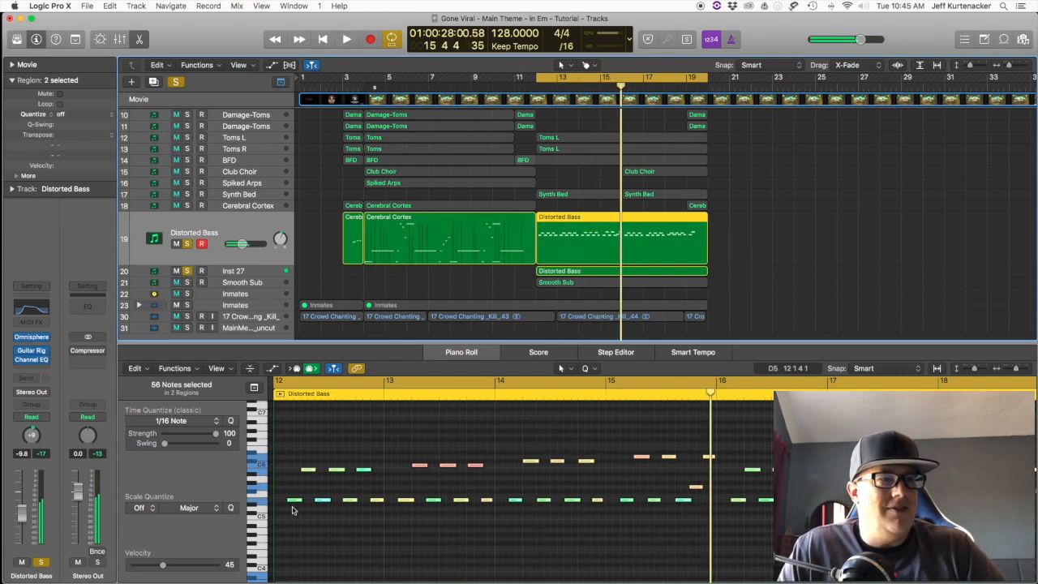
Step: Play a short passage of the Distorted Bass part and select its upper melody notes in bars 12 to 15
click(292, 510)
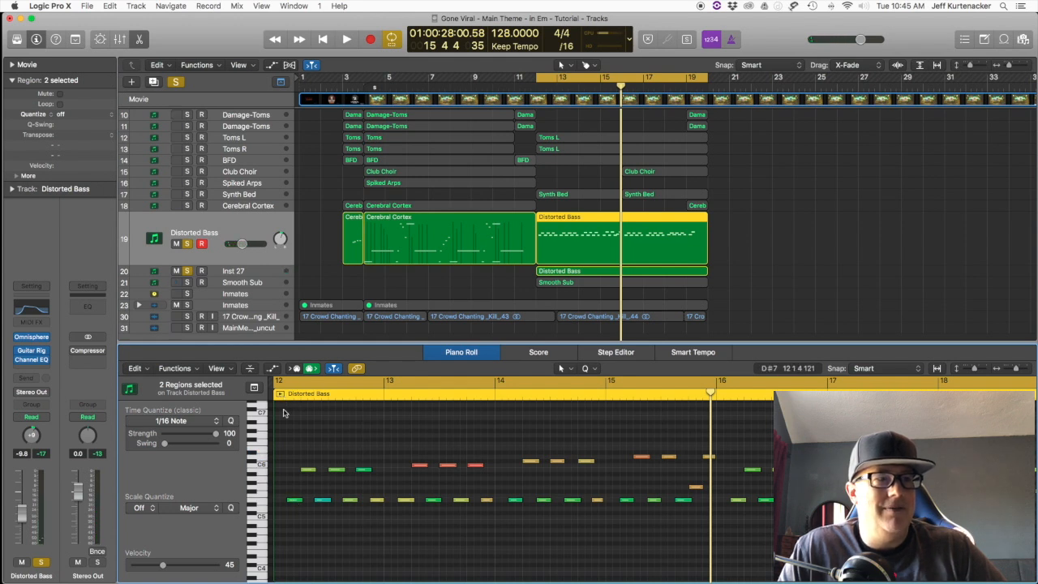
key(shift+space)
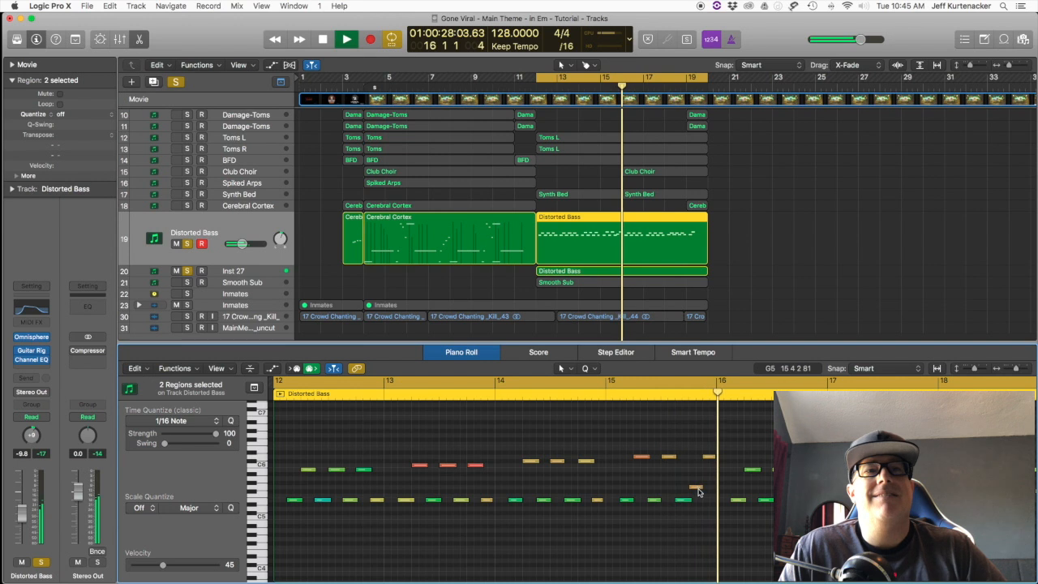
key(space)
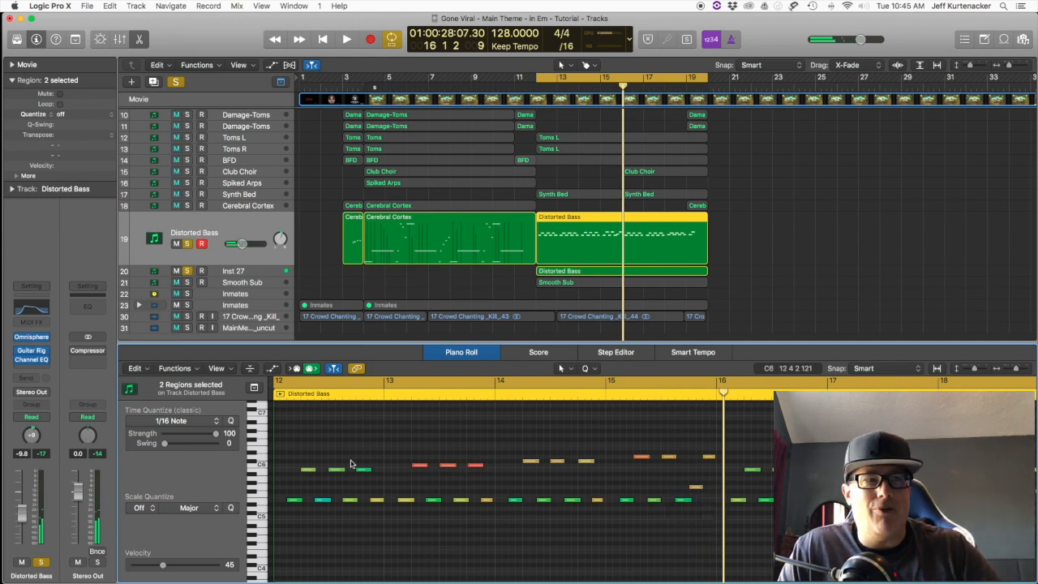
drag(332, 460, 679, 476)
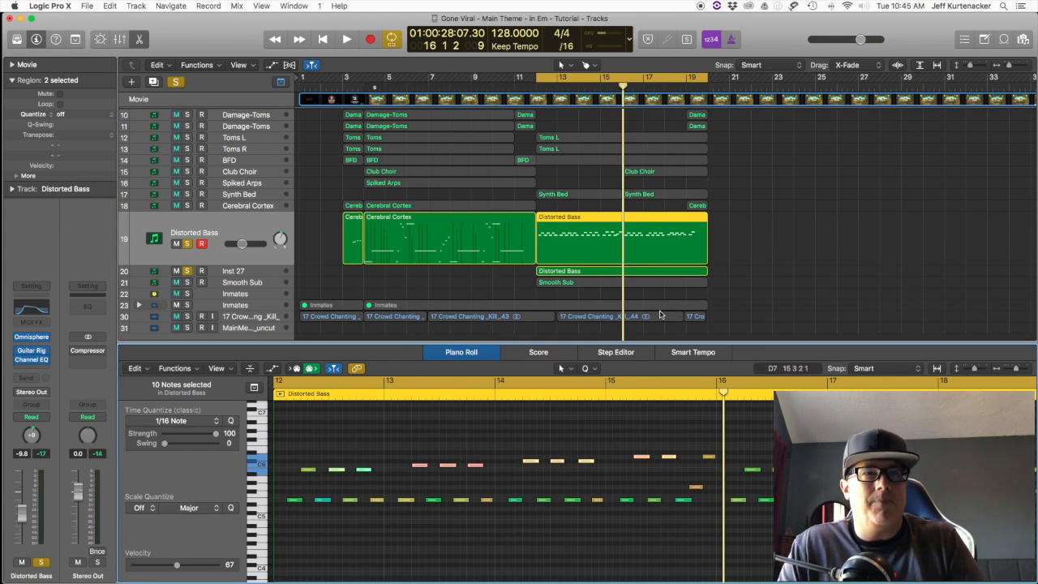
Step: Clear the bass solo, mute all six guitar tracks, and play the remaining mix from bar 16
click(187, 243)
scroll(389, 247, up, 5)
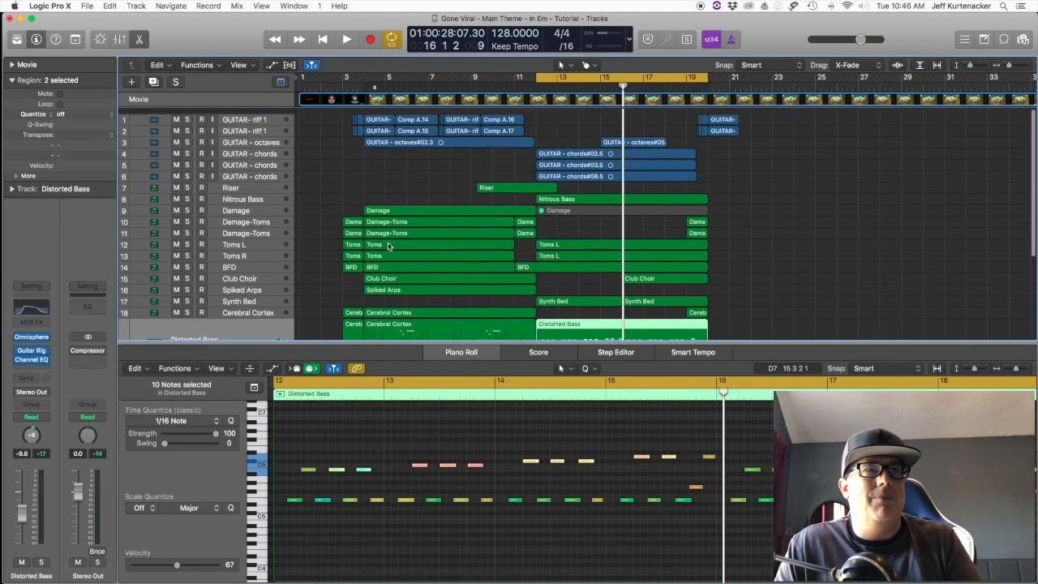
drag(176, 114, 175, 151)
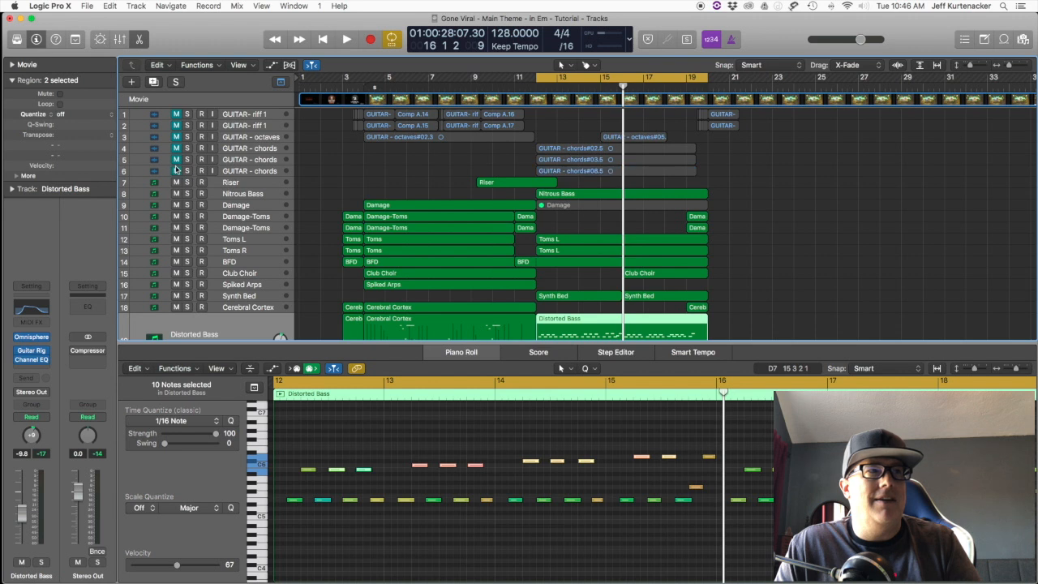
key(space)
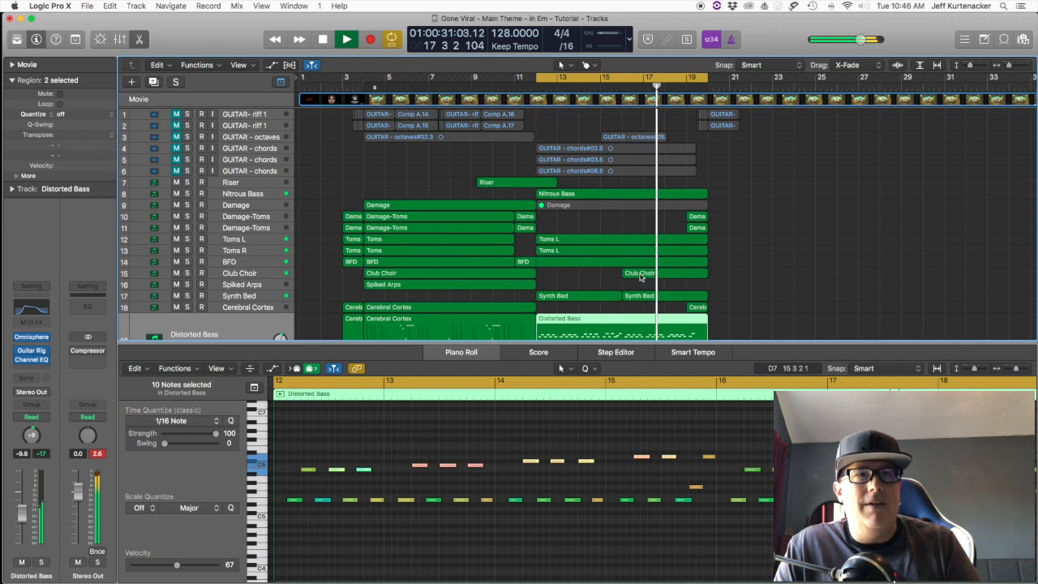
key(space)
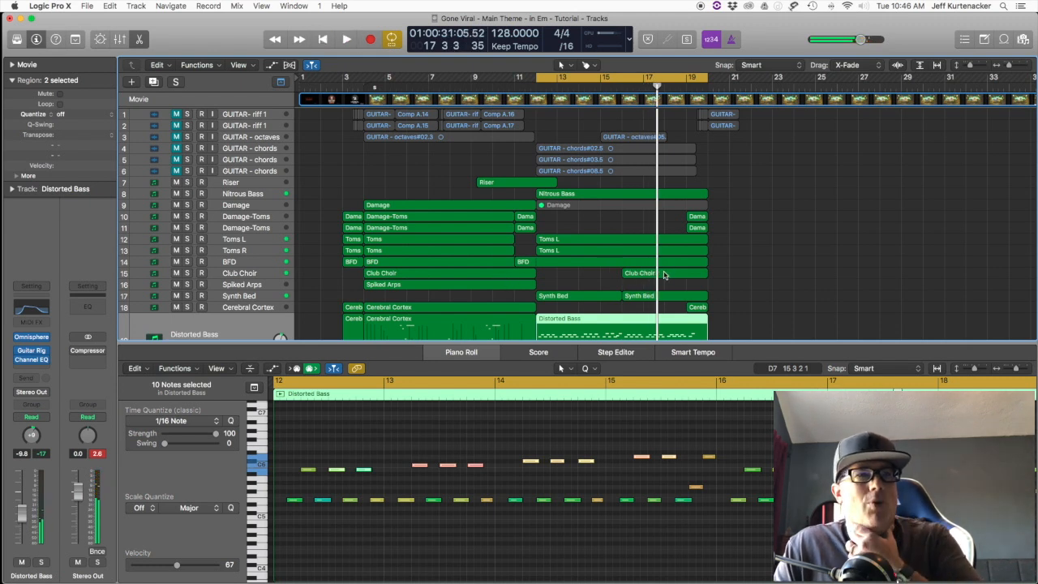
Step: Cycle bars 4 to 20, play the Club Choir track soloed from bar 4, and turn solo mode off
click(663, 275)
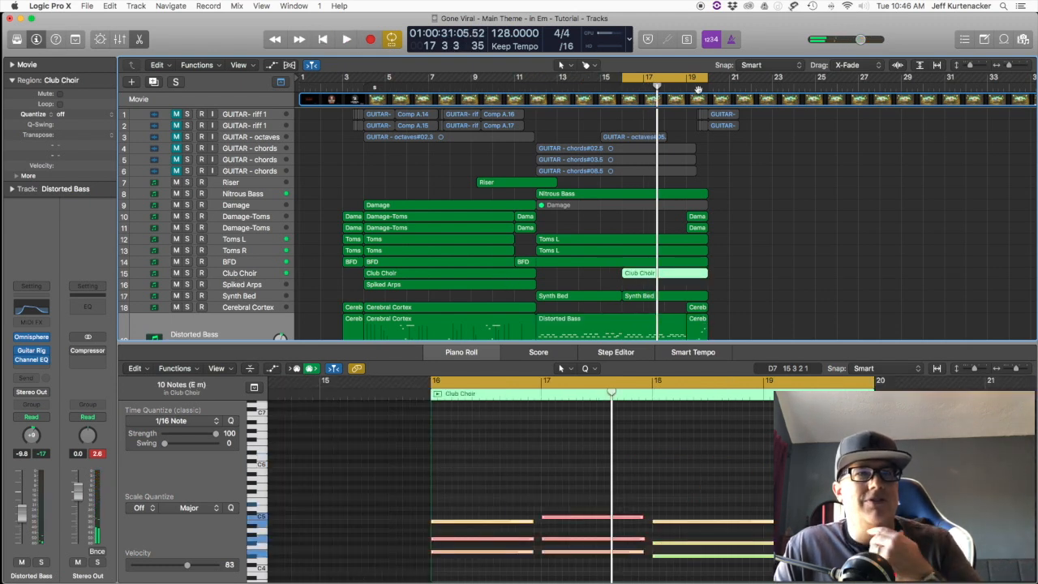
drag(619, 80, 363, 82)
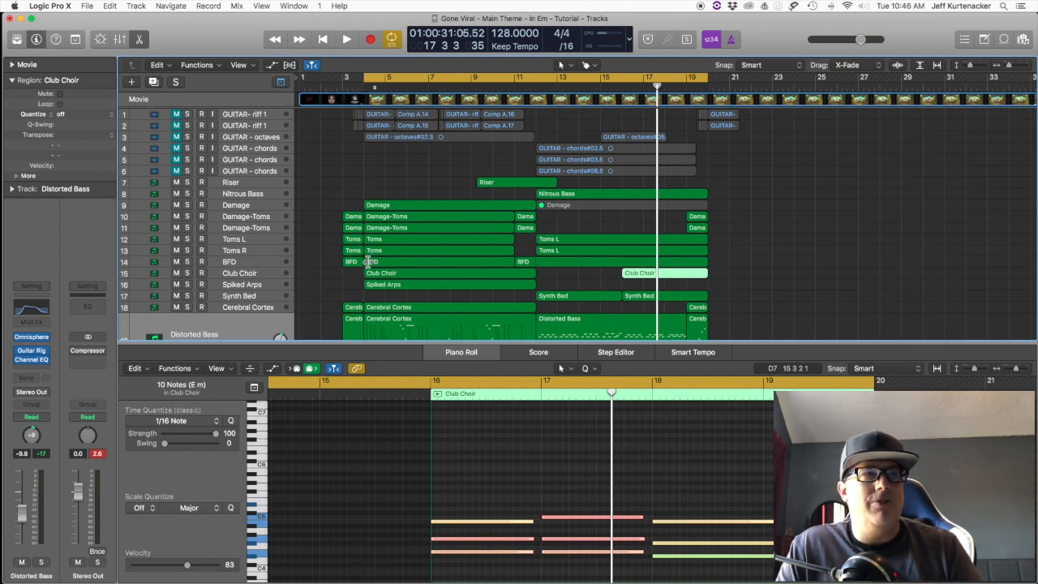
click(268, 273)
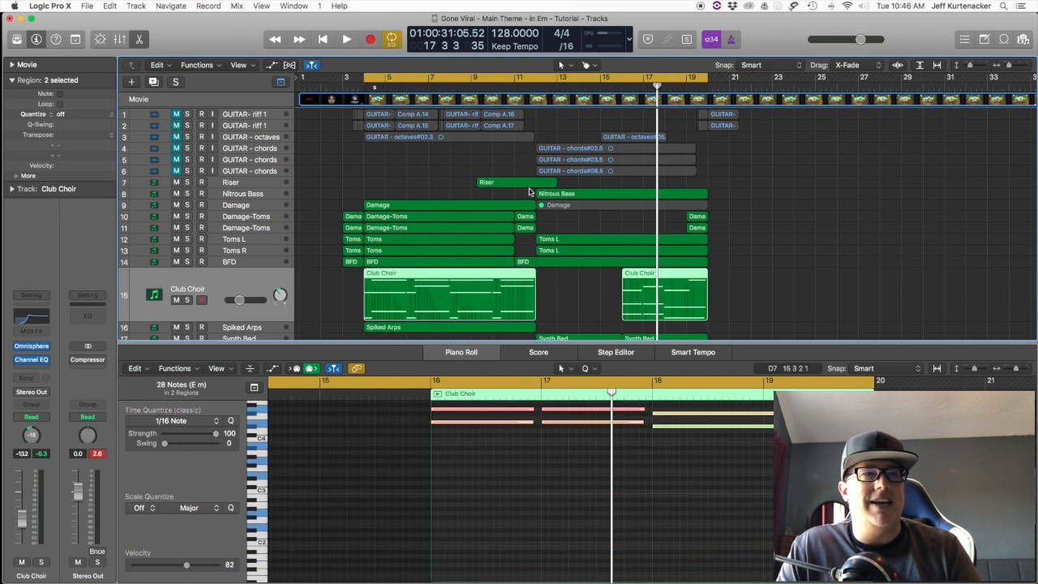
key(space)
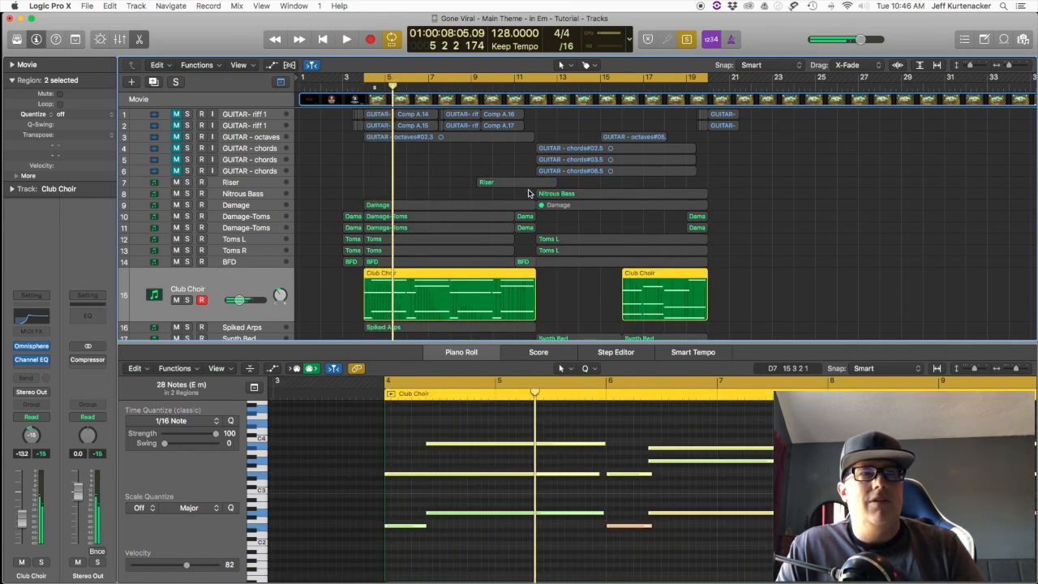
key(space)
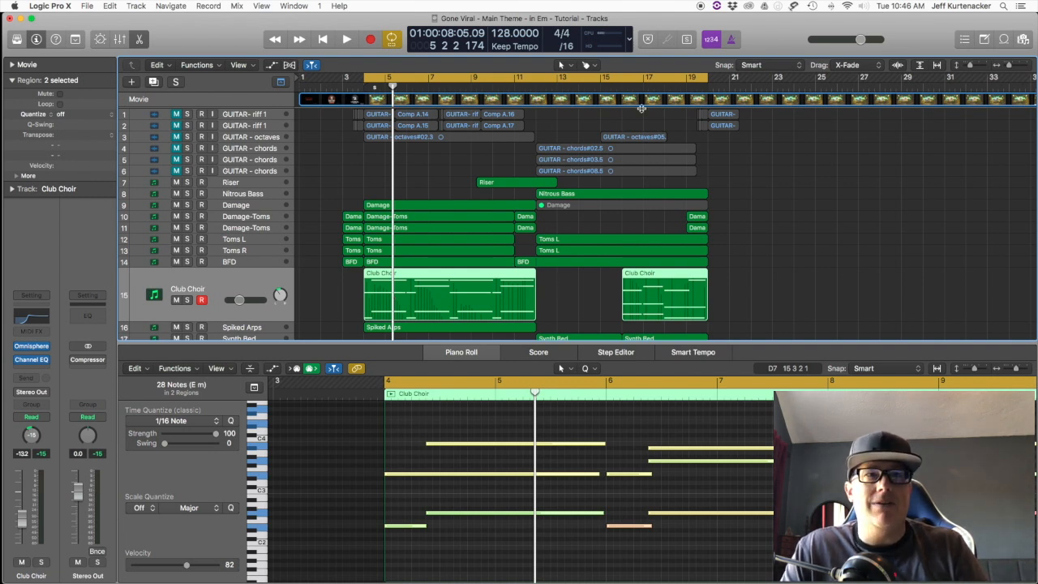
click(616, 86)
key(space)
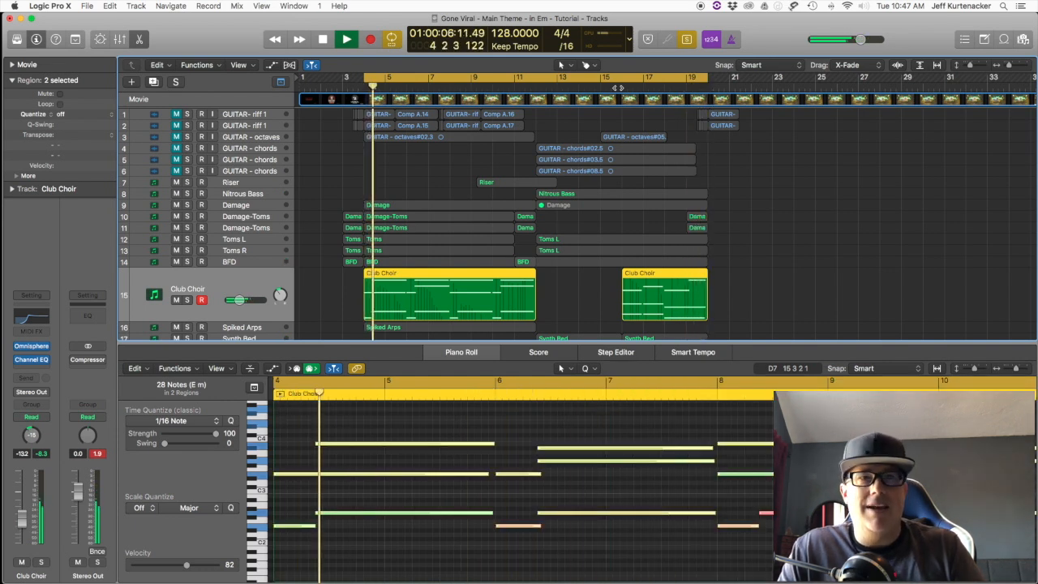
key(space)
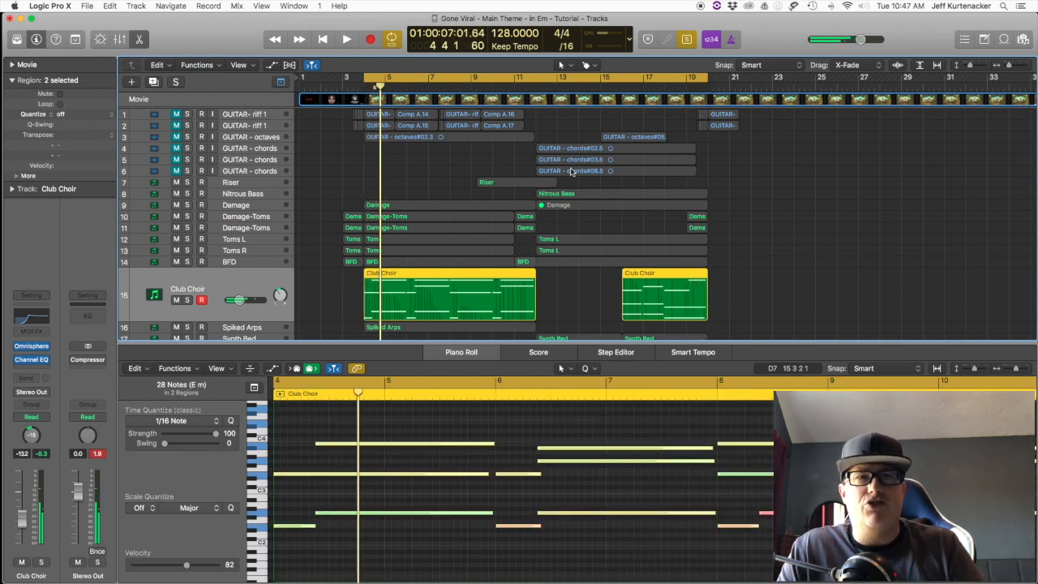
key(ctrl+s)
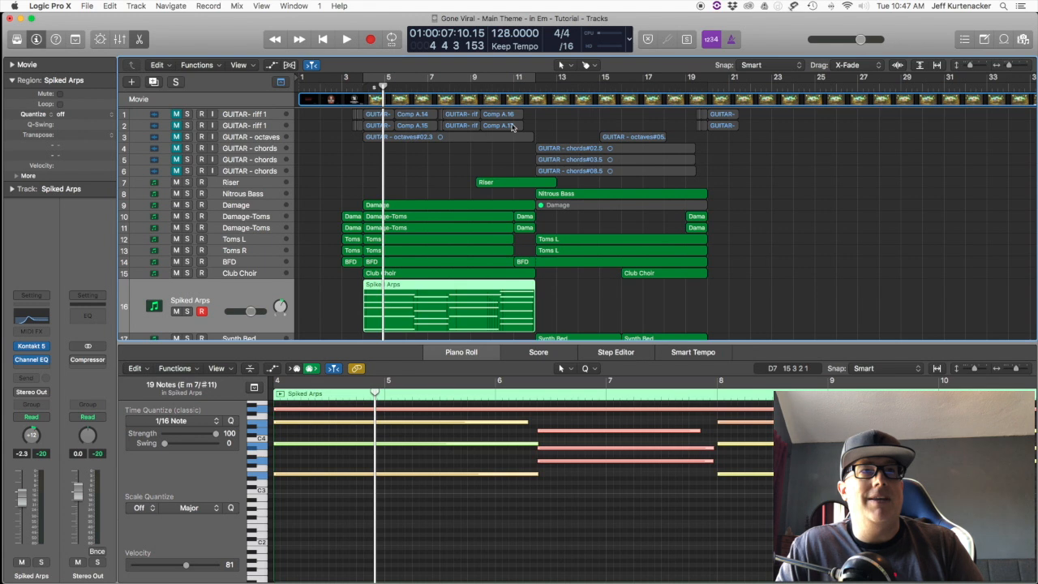
Step: Solo the three GUITAR - chords tracks and play them from bar 12
click(536, 86)
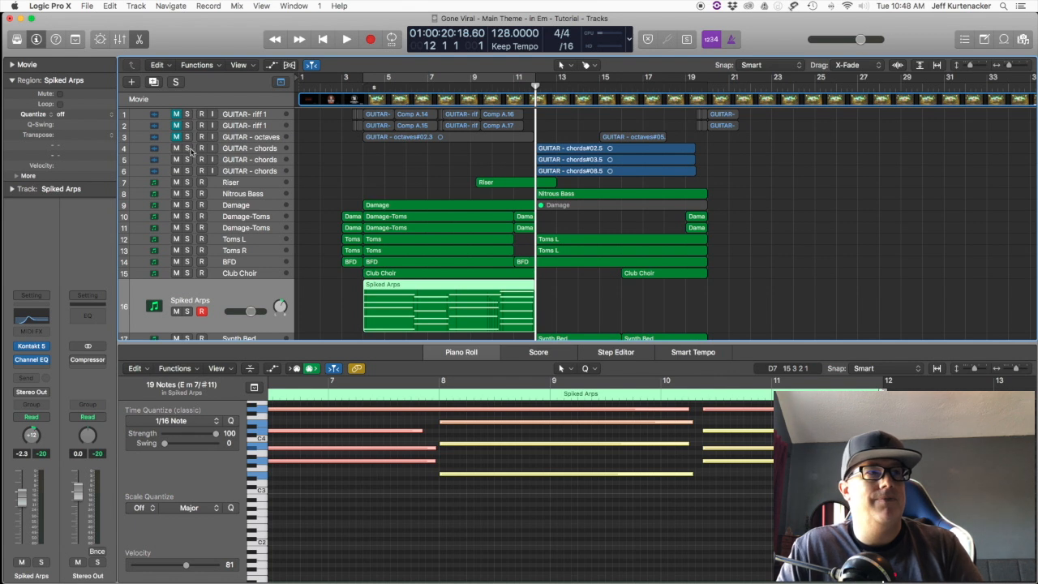
drag(192, 151, 189, 172)
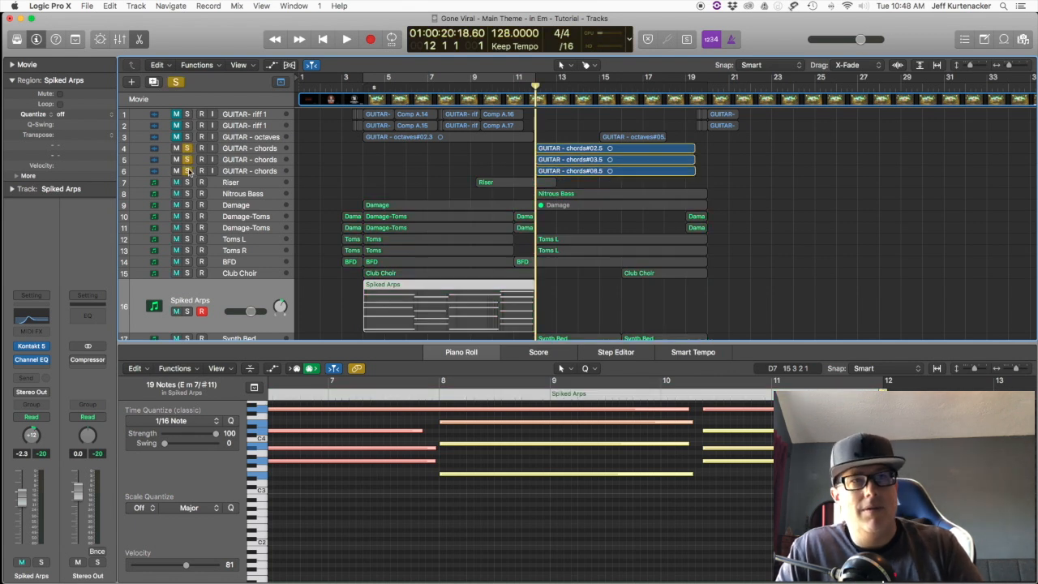
key(space)
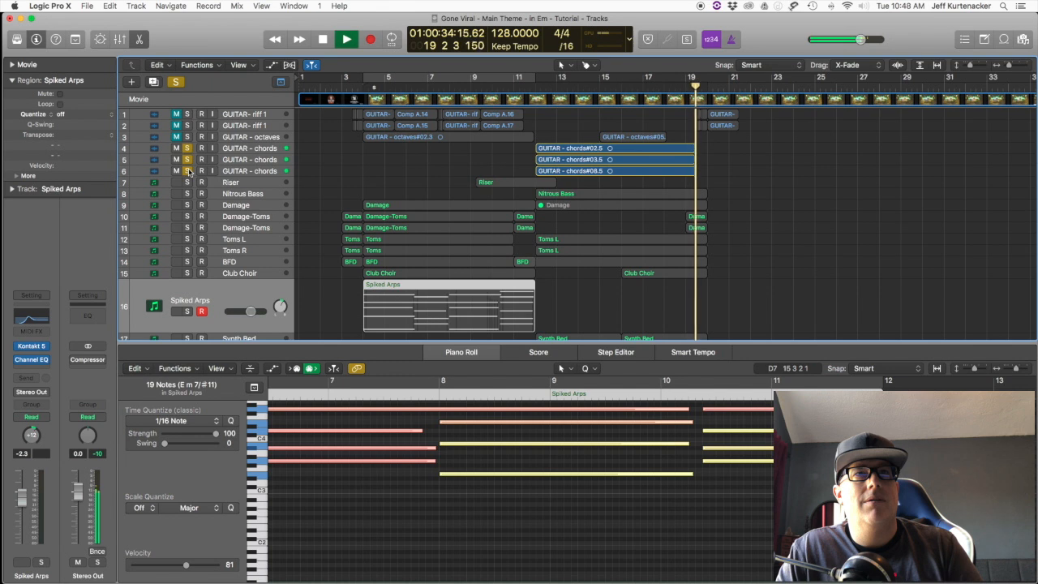
key(space)
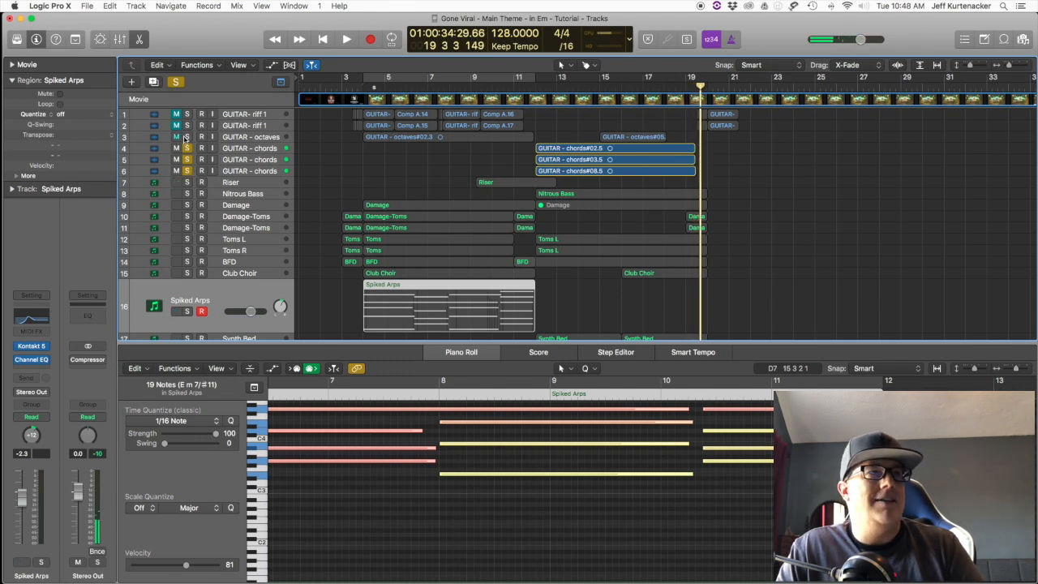
Step: Add the GUITAR - octaves track to the soloed chords and play them together from bar 15 while viewing its waveform
click(187, 137)
click(598, 86)
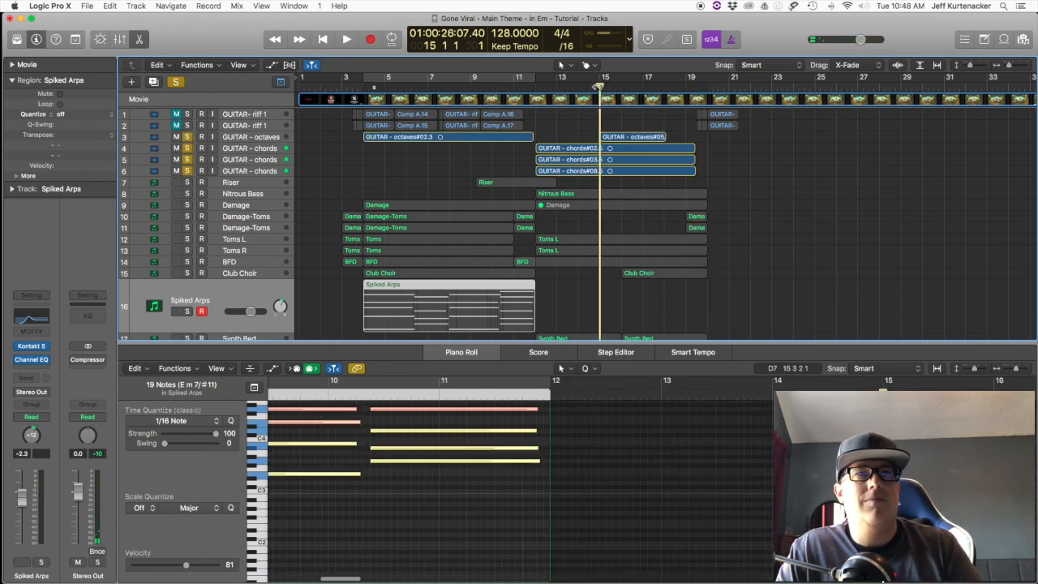
key(space)
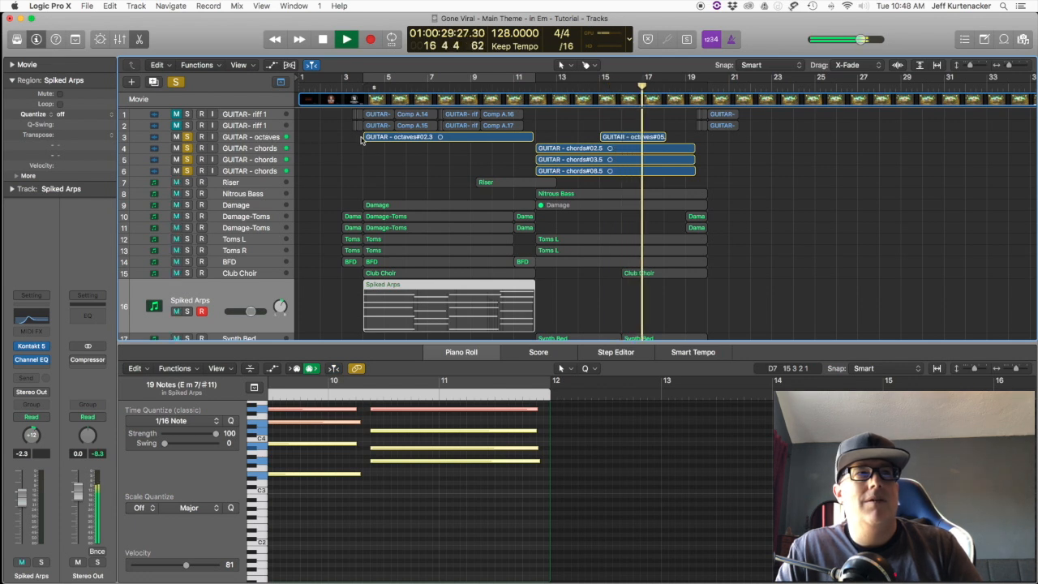
key(space)
click(273, 140)
click(597, 84)
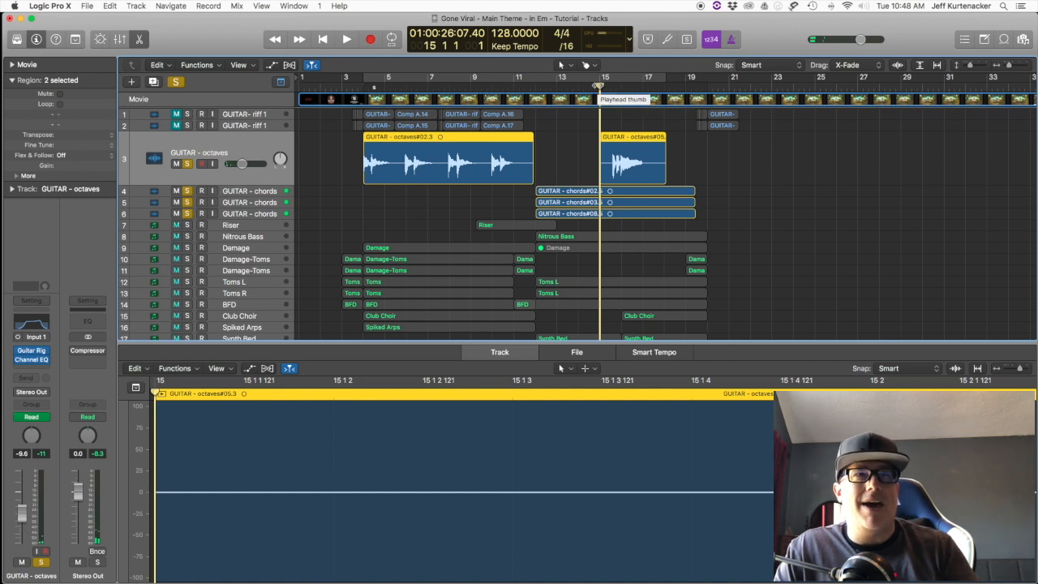
key(space)
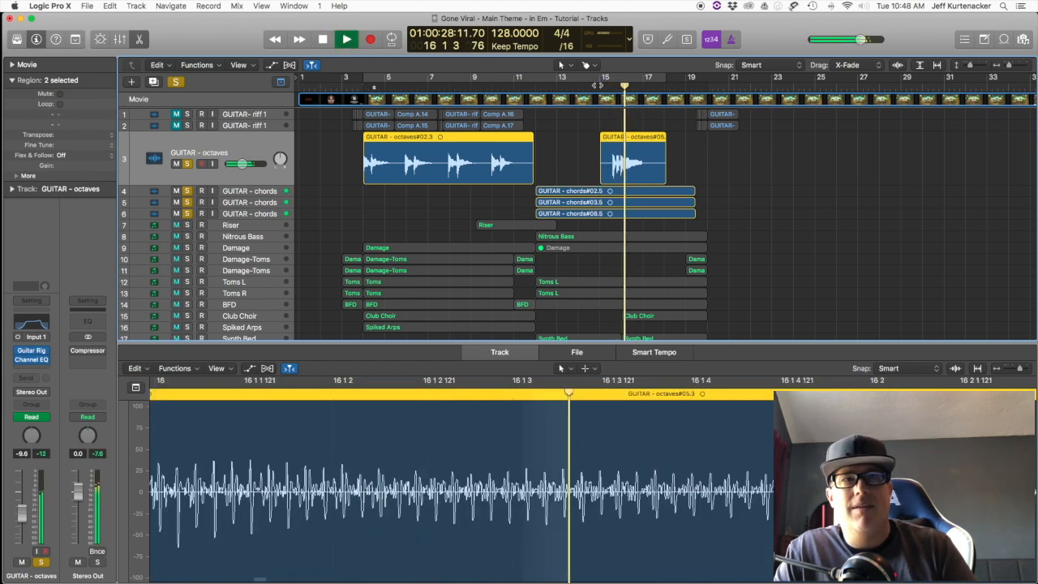
key(space)
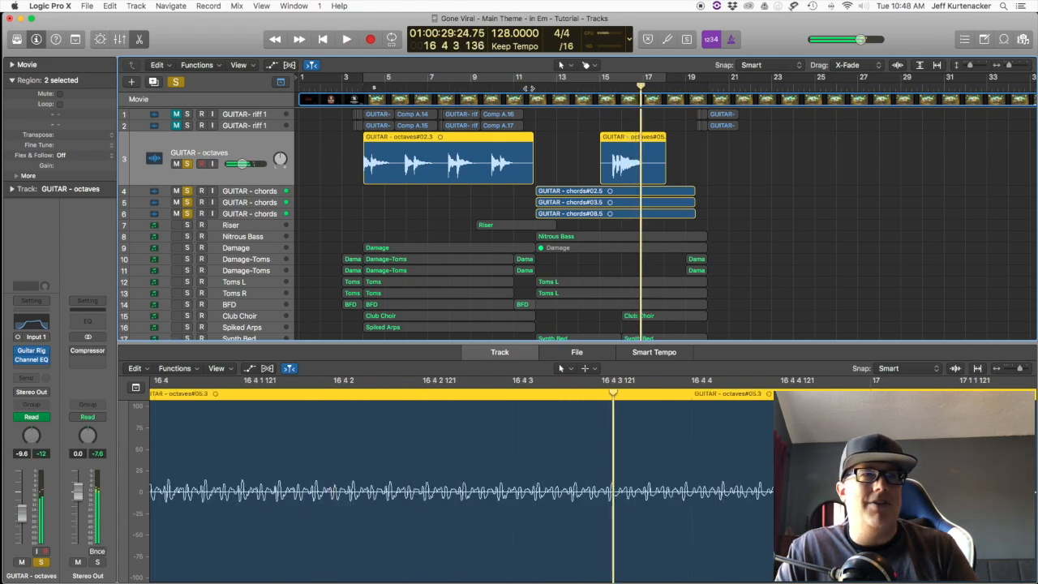
Step: Return the playhead to bar 12 and clear the solos on the guitar octaves and chords tracks
click(535, 84)
click(186, 190)
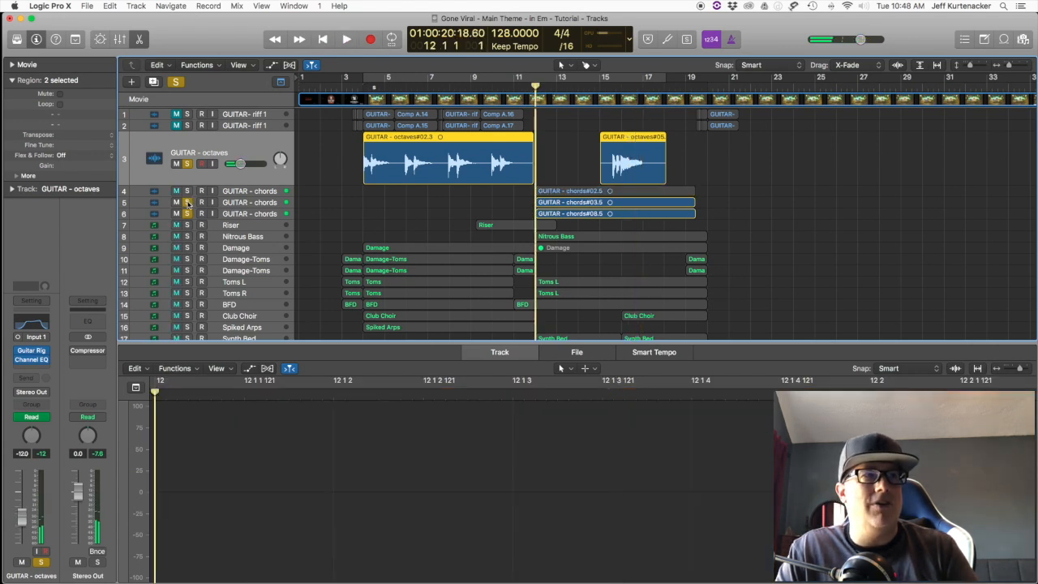
click(187, 202)
click(187, 213)
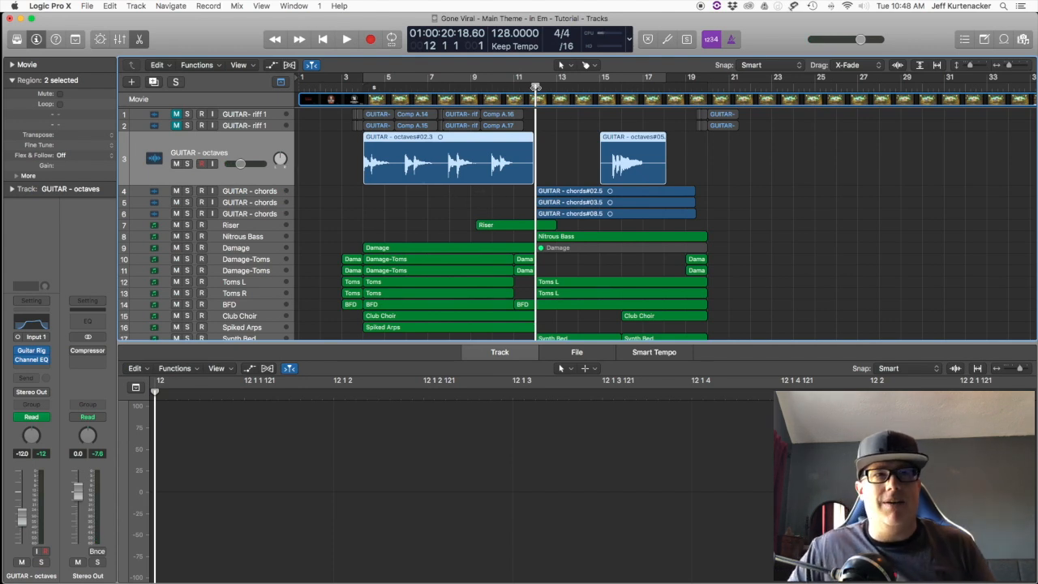
Step: Step through the three GUITAR - chords tracks and compare their pan positions
click(271, 188)
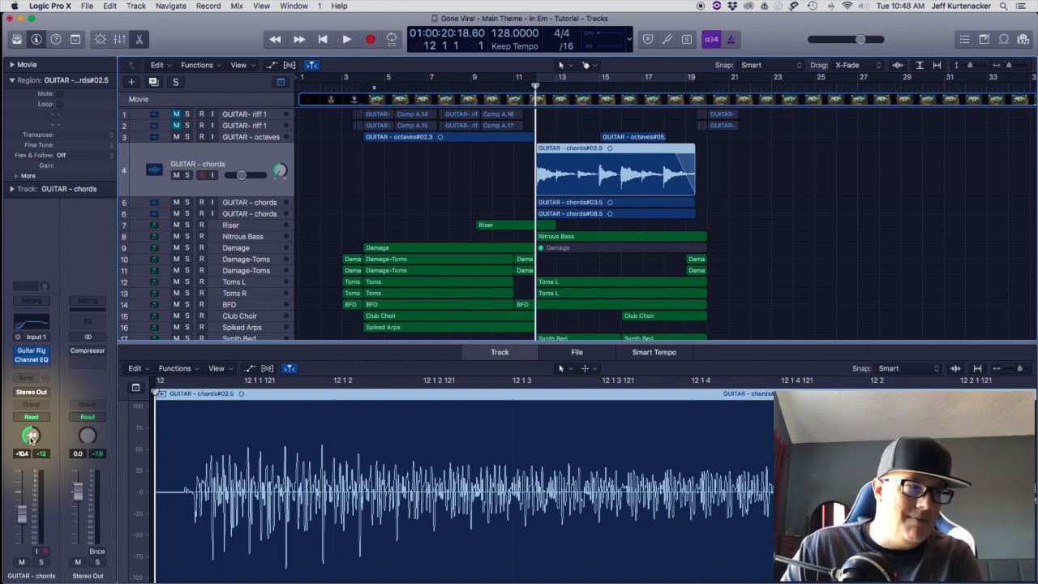
key(Down)
key(Down)
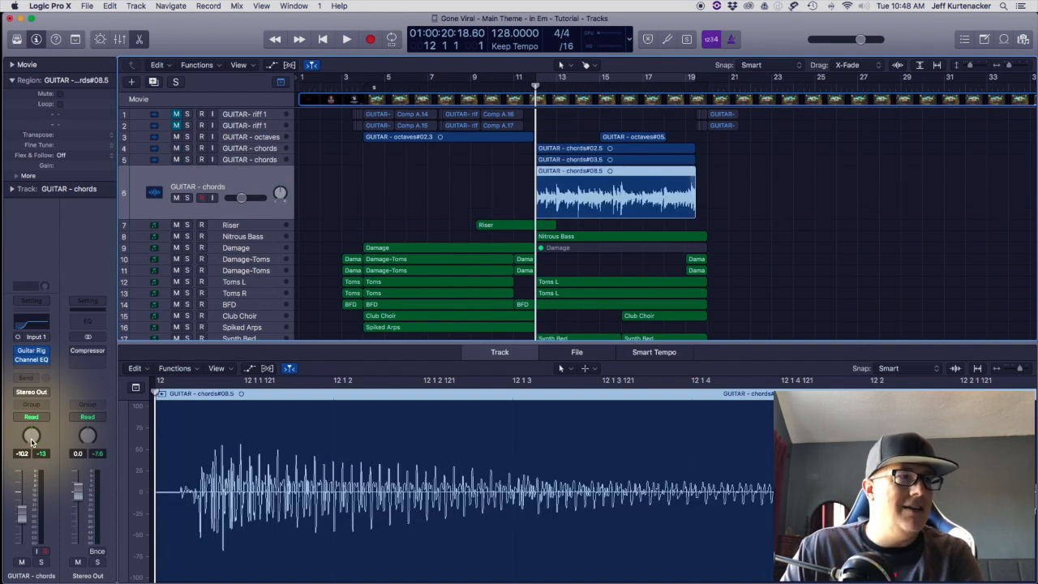
key(Up)
key(Down)
key(Up)
key(Up)
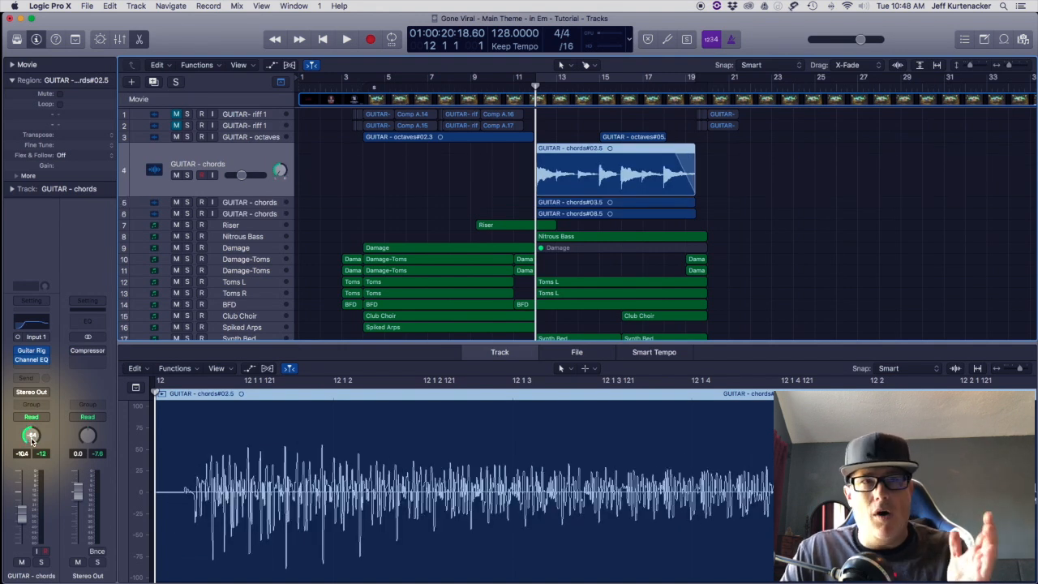
Step: Select the short GUITAR- riff regions near bar 19, cycle bars 4 to 20, and play the full mix from bar 11
key(comma)
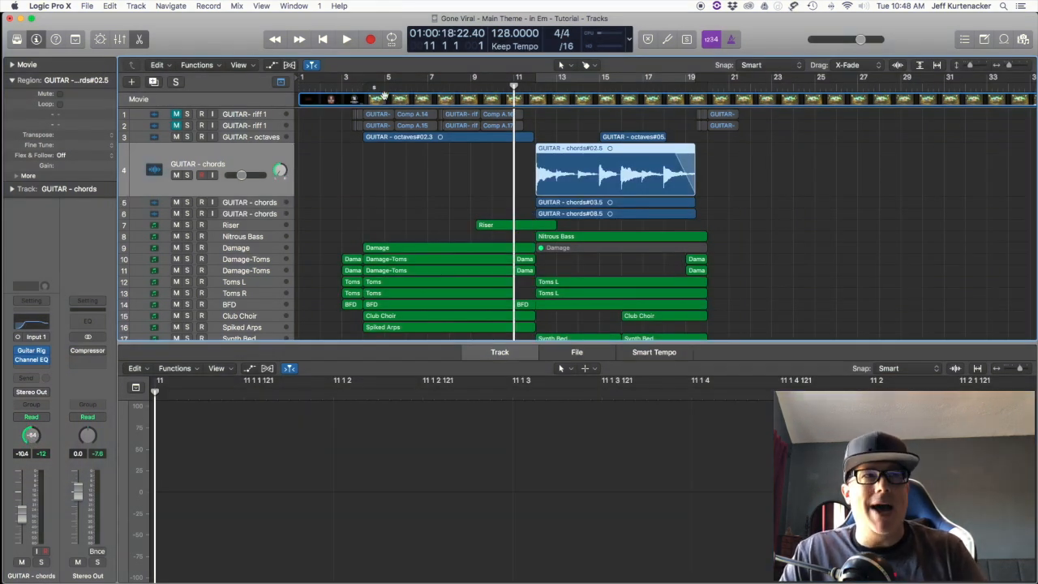
click(689, 114)
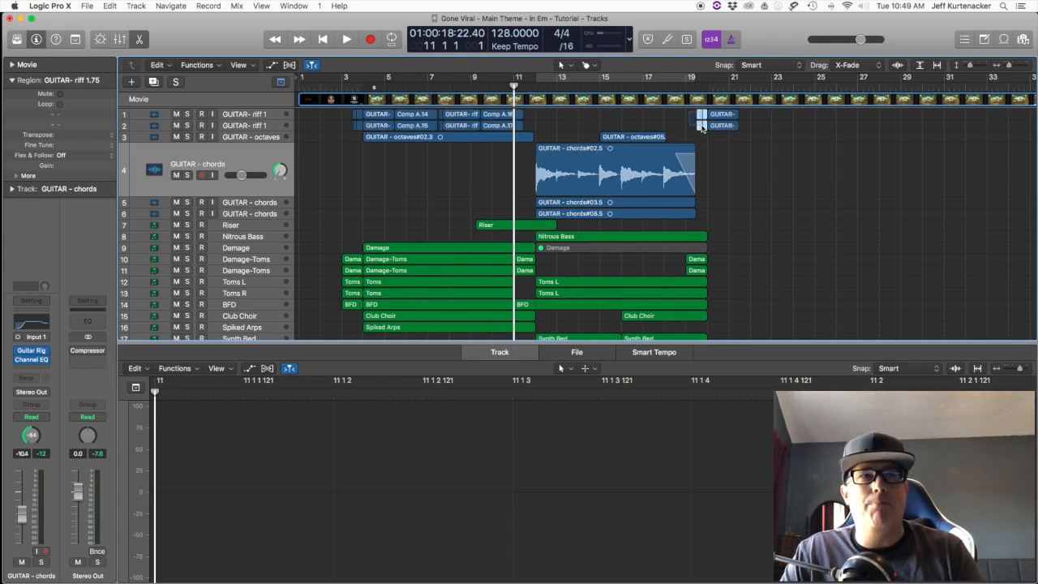
drag(701, 125, 703, 125)
drag(363, 86, 711, 98)
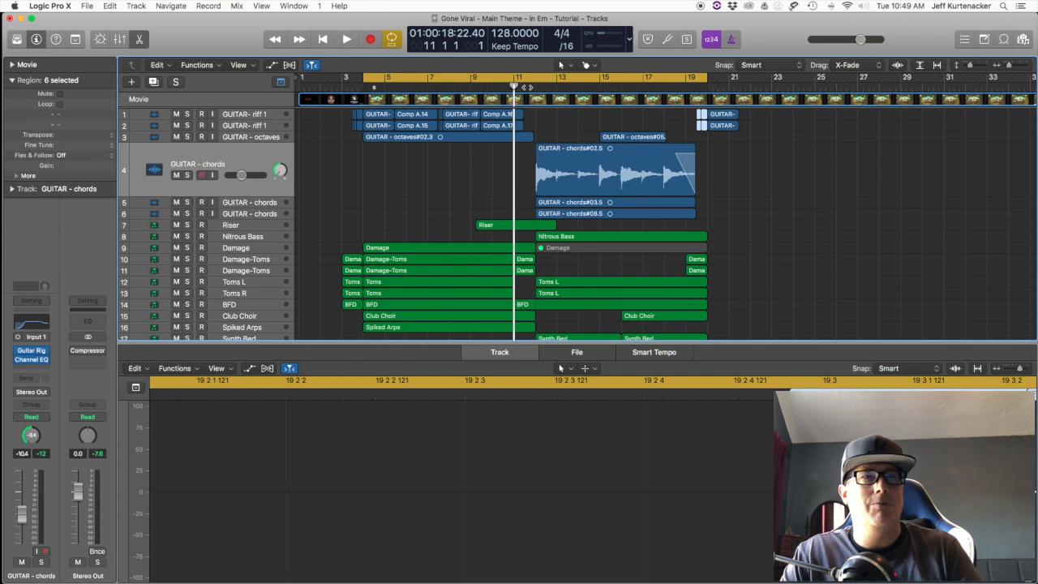
key(space)
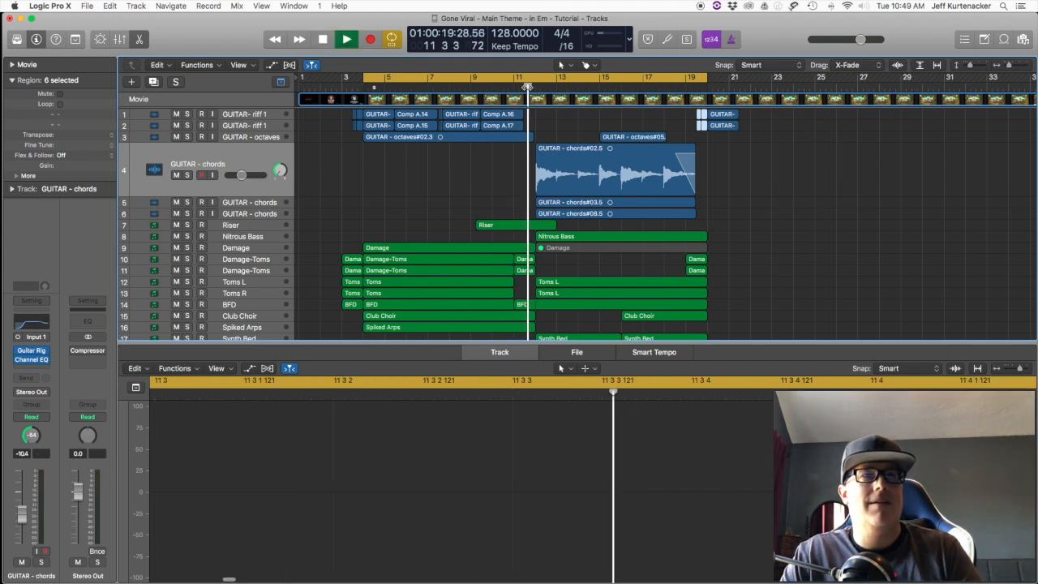